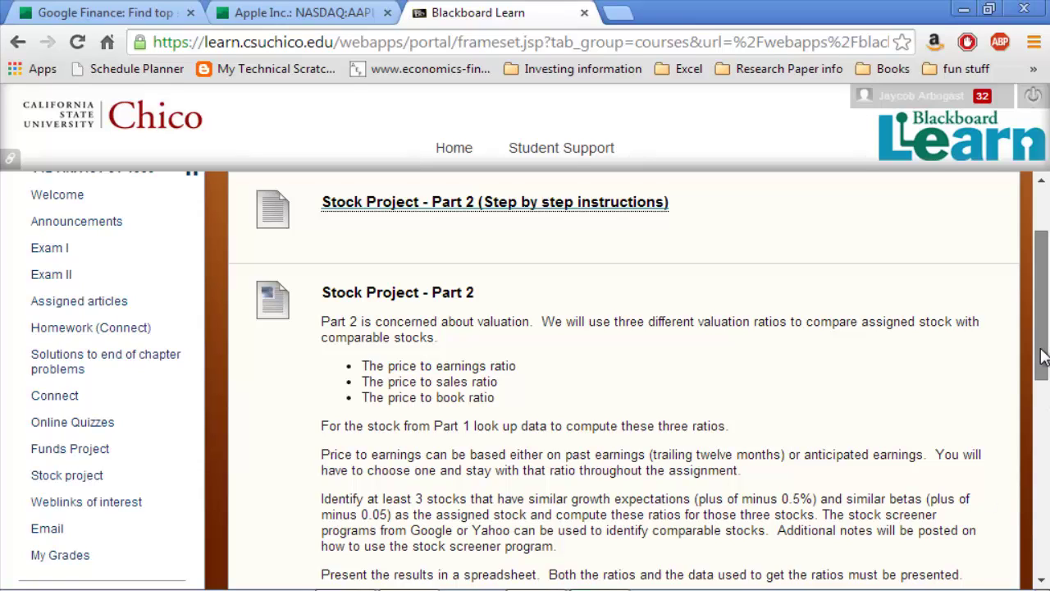
# Switch to the Google Finance stock screener and remove every criterion: undefined, market cap, P/E ratio, dividend yield and 52-week price change.
pyautogui.scroll(-1, 1042, 356)
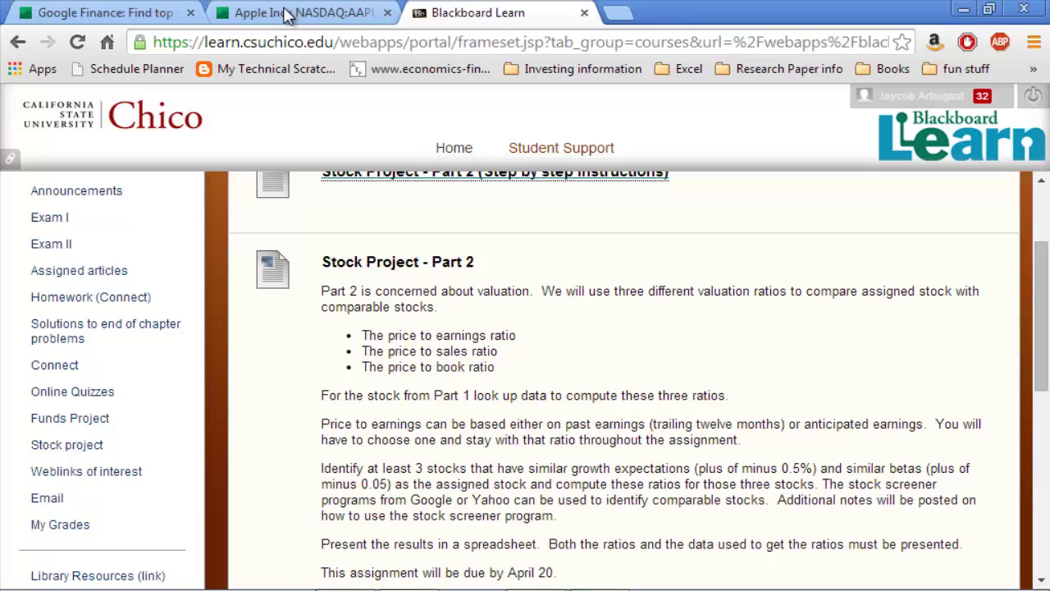
pyautogui.click(287, 15)
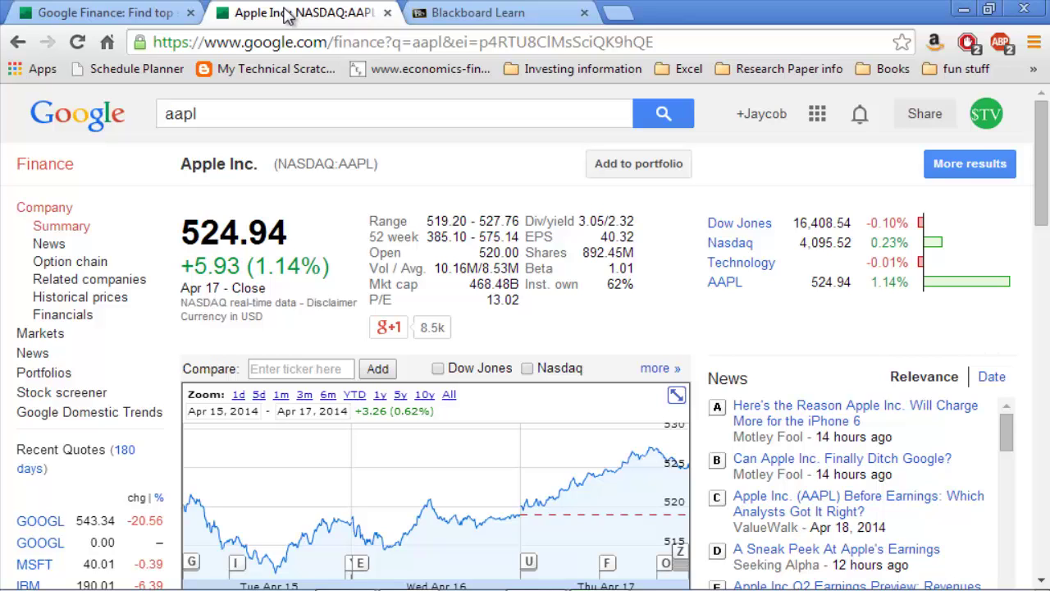
pyautogui.click(133, 14)
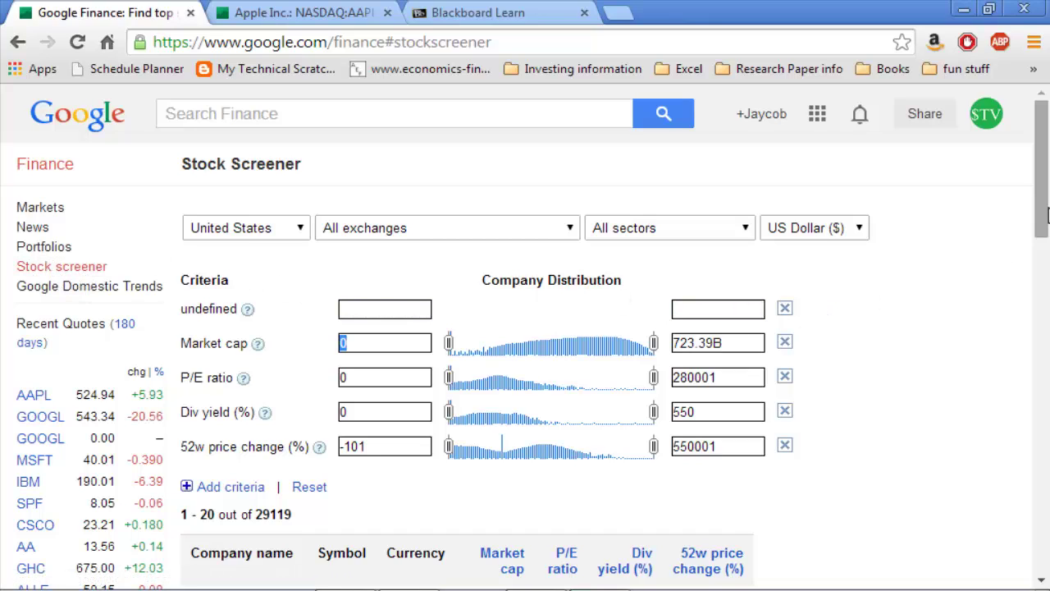
pyautogui.moveTo(1046, 213); pyautogui.dragTo(1045, 219)
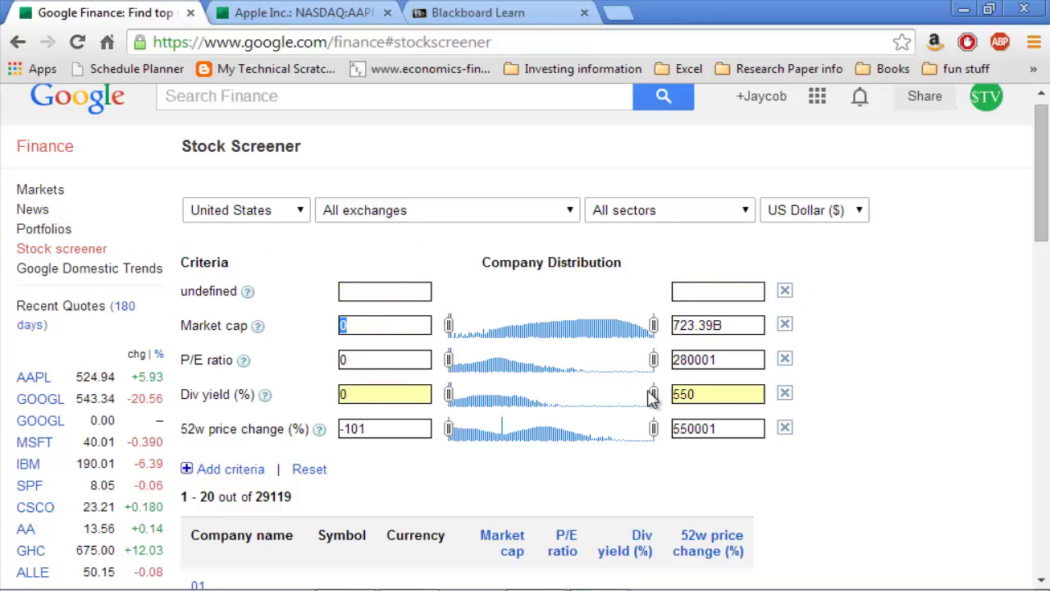
pyautogui.click(784, 292)
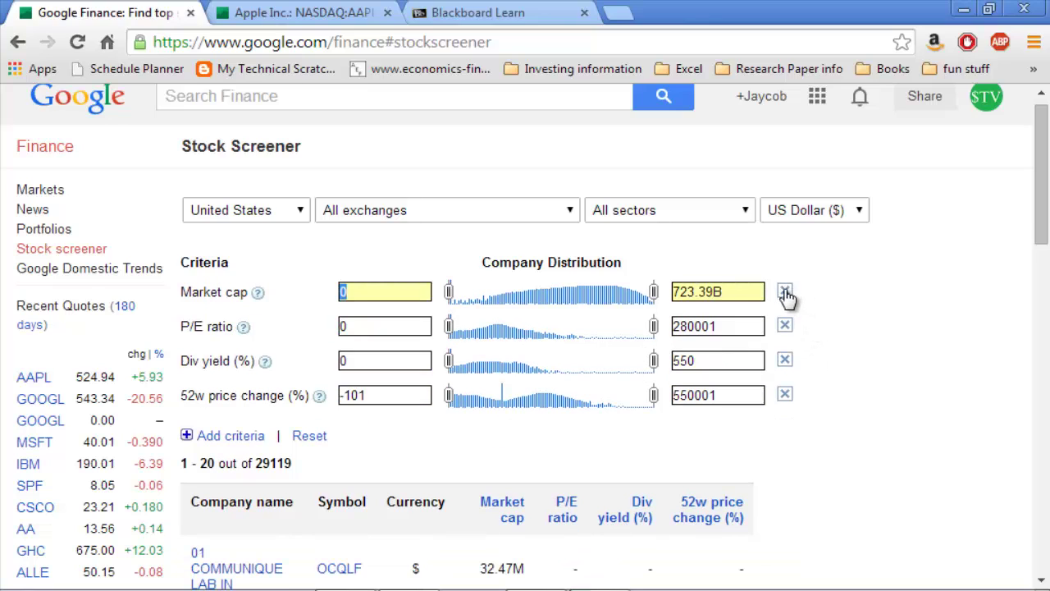
pyautogui.click(784, 292)
pyautogui.click(785, 294)
pyautogui.click(785, 294)
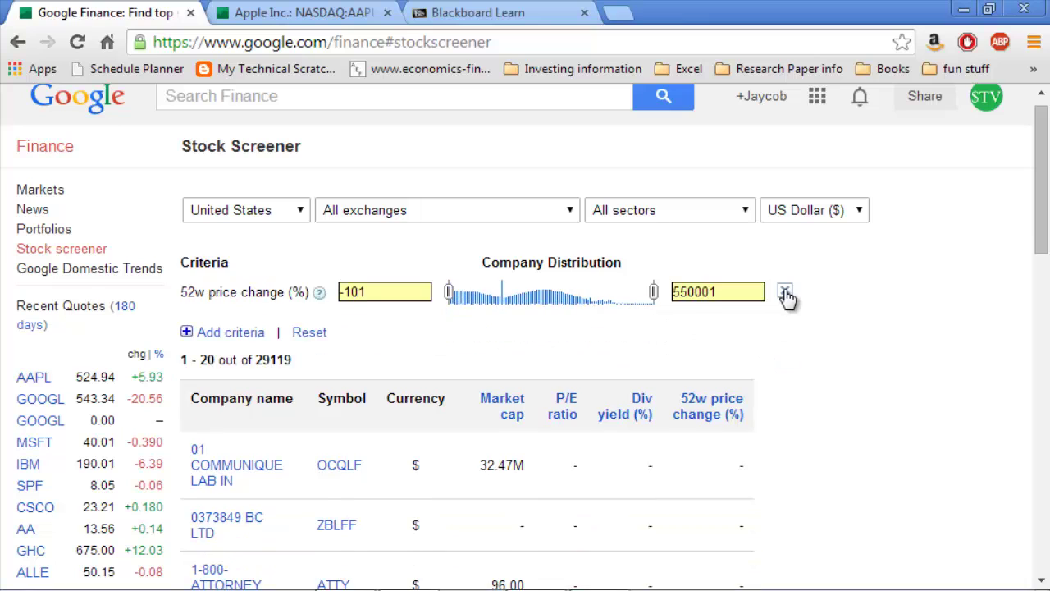
pyautogui.click(785, 294)
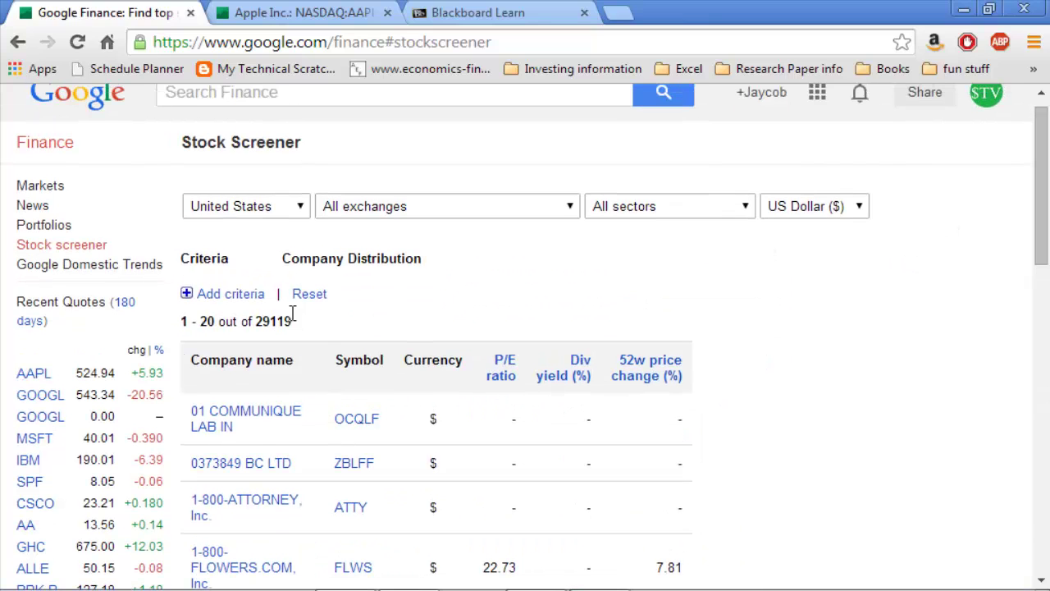
pyautogui.moveTo(292, 321); pyautogui.dragTo(255, 320)
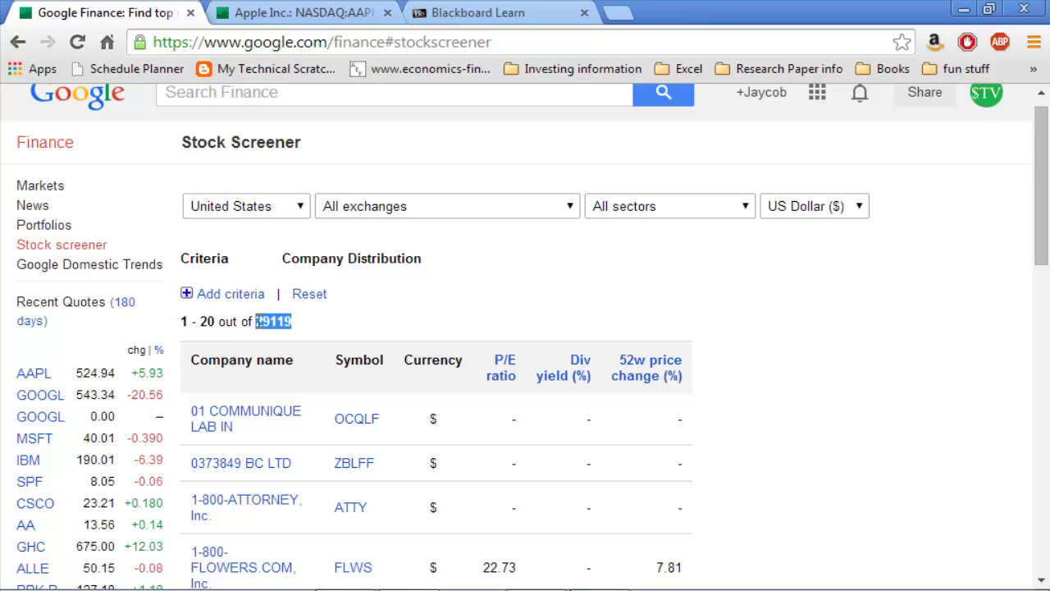
pyautogui.click(310, 327)
# Check Apple's current share price on its quote page and add the Last price criterion to the stock screener.
pyautogui.click(234, 295)
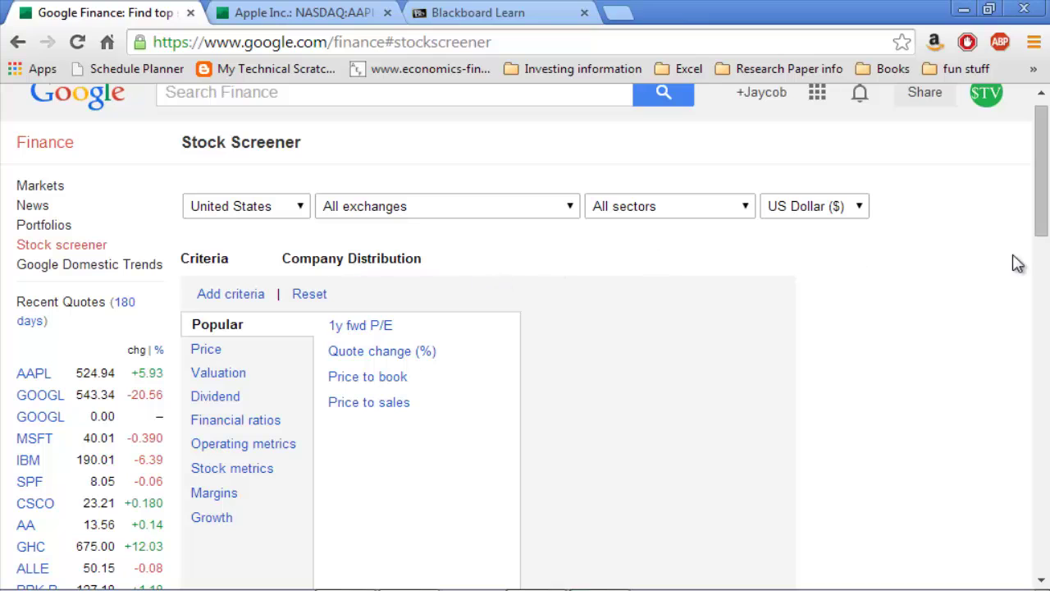
pyautogui.moveTo(1046, 190); pyautogui.dragTo(1046, 288)
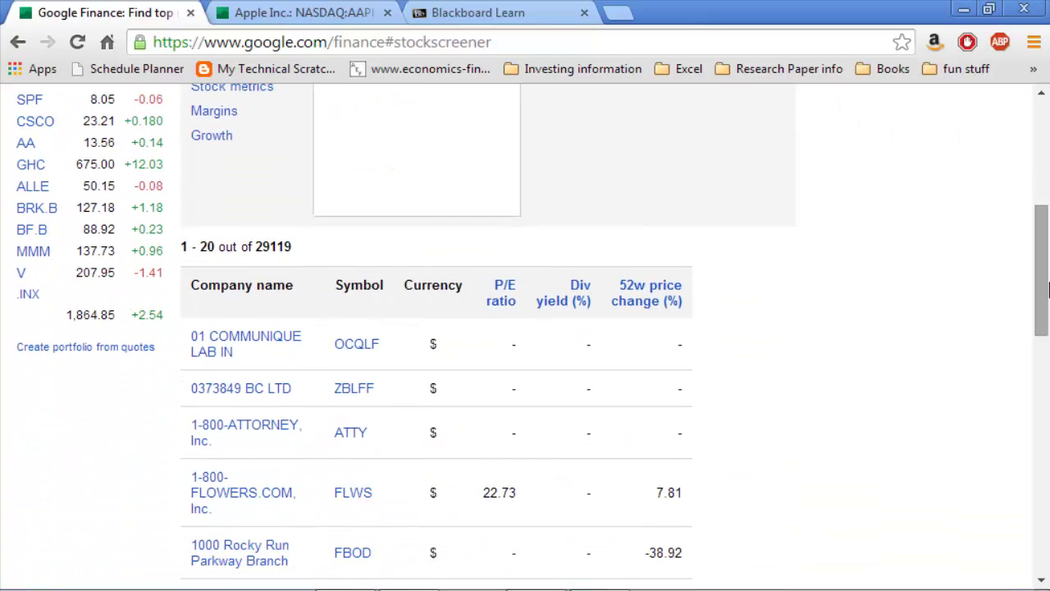
pyautogui.click(304, 13)
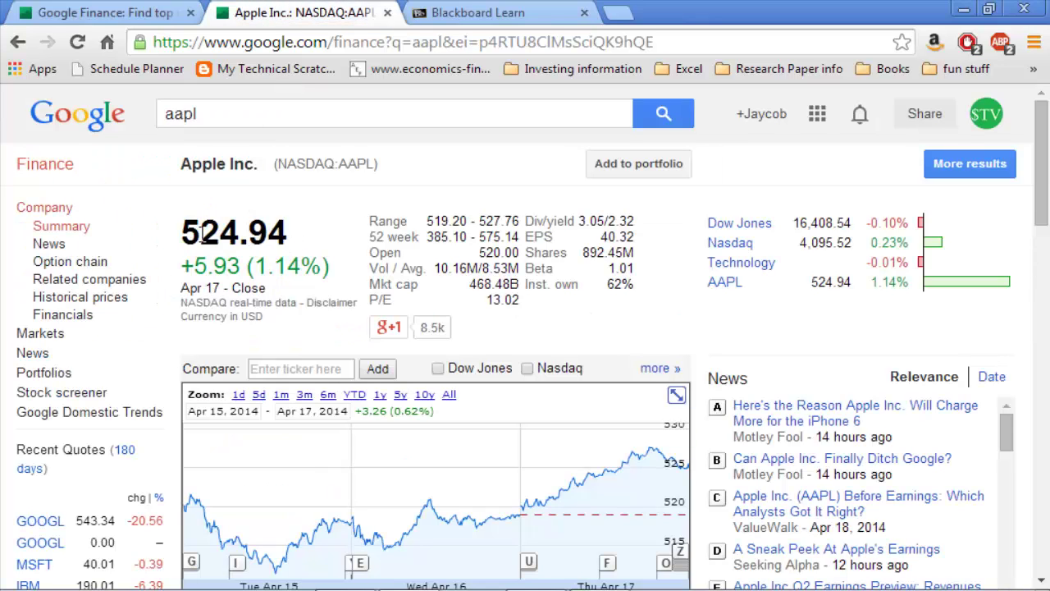
pyautogui.doubleClick(286, 233)
pyautogui.click(136, 13)
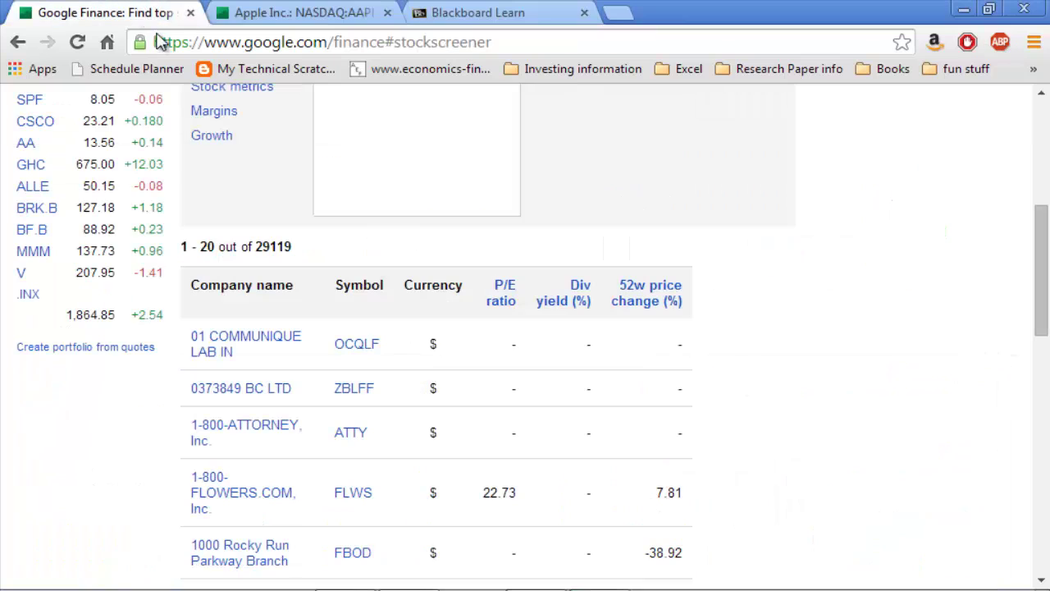
pyautogui.scroll(4, 1044, 271)
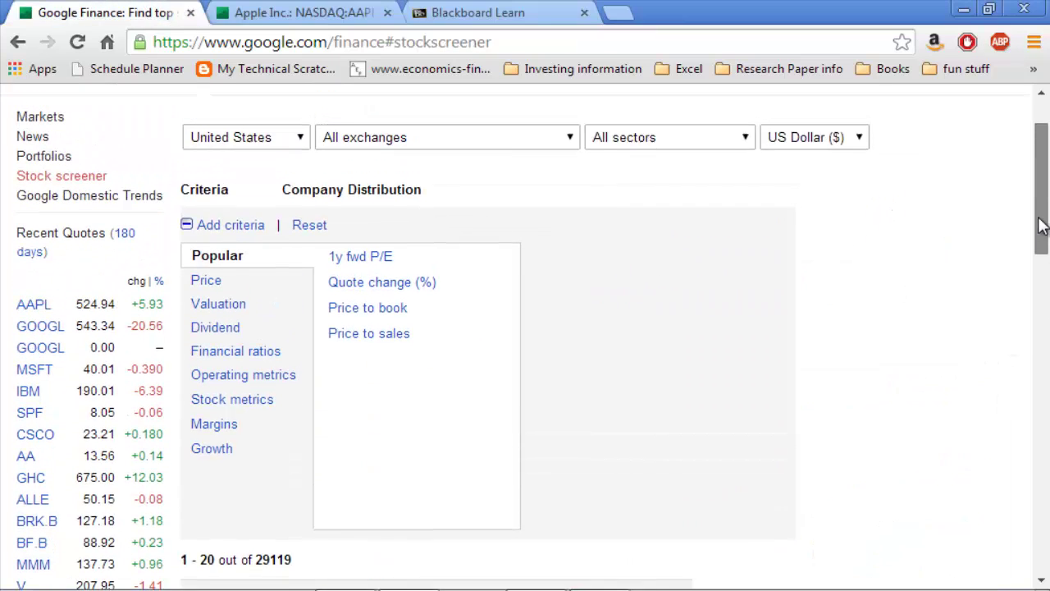
pyautogui.click(204, 295)
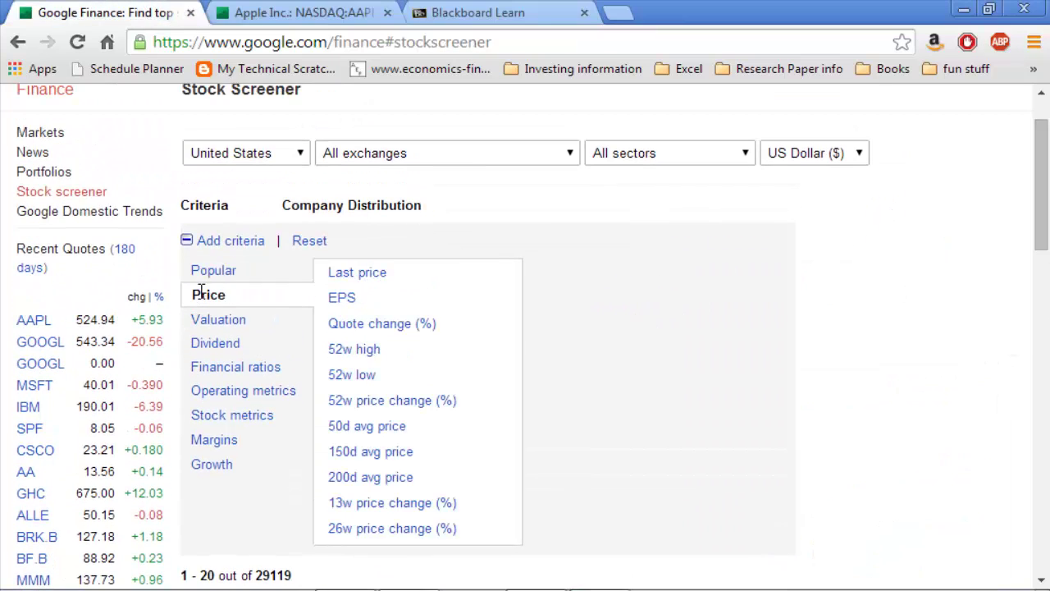
pyautogui.click(348, 274)
pyautogui.click(583, 352)
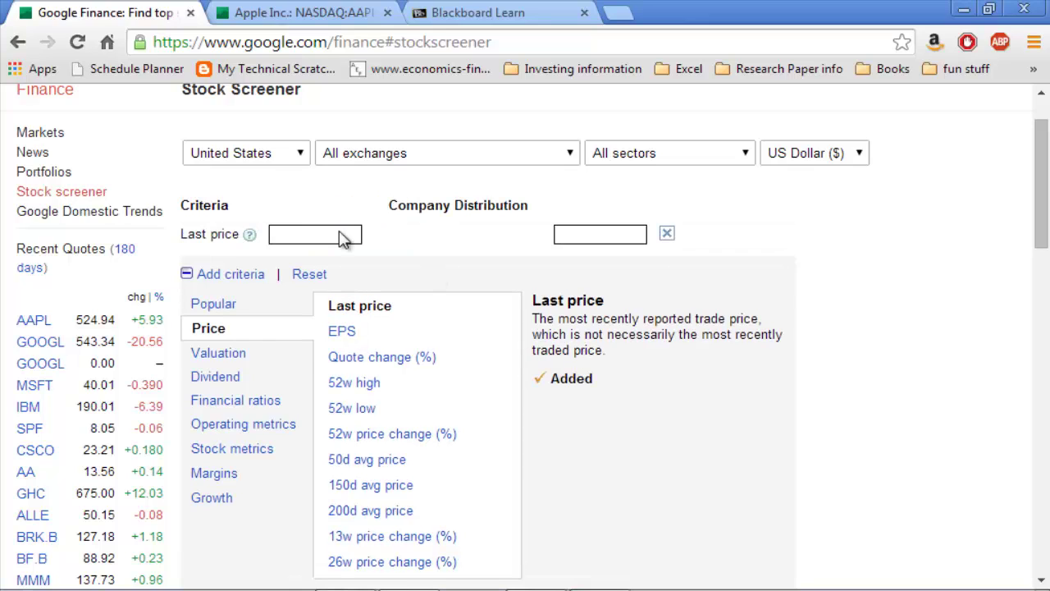
# Set the Last price range from 524 to 525 and check the matching companies in the results.
pyautogui.click(288, 229)
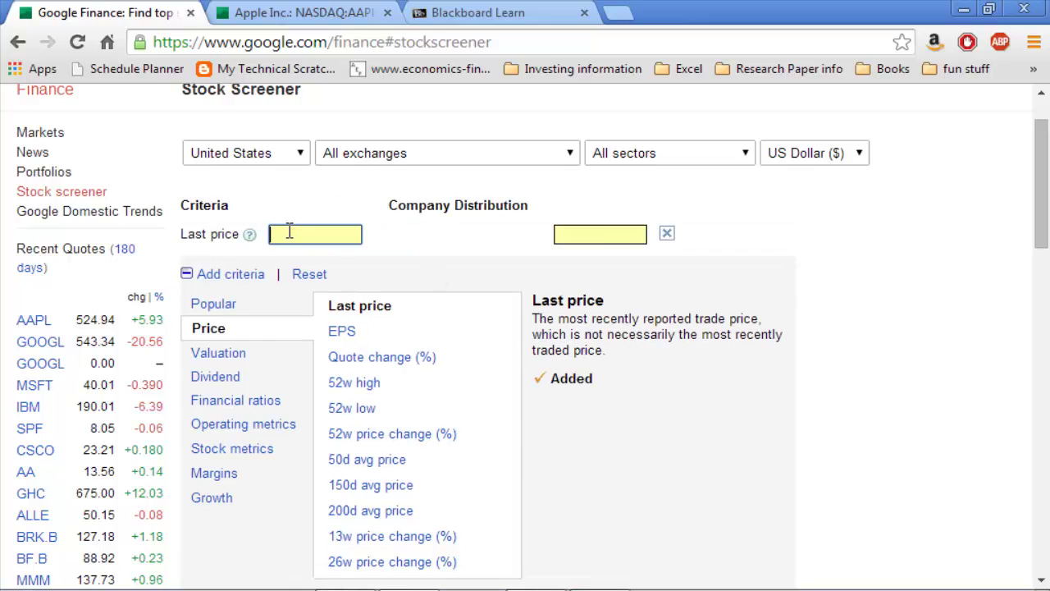
pyautogui.write('524')
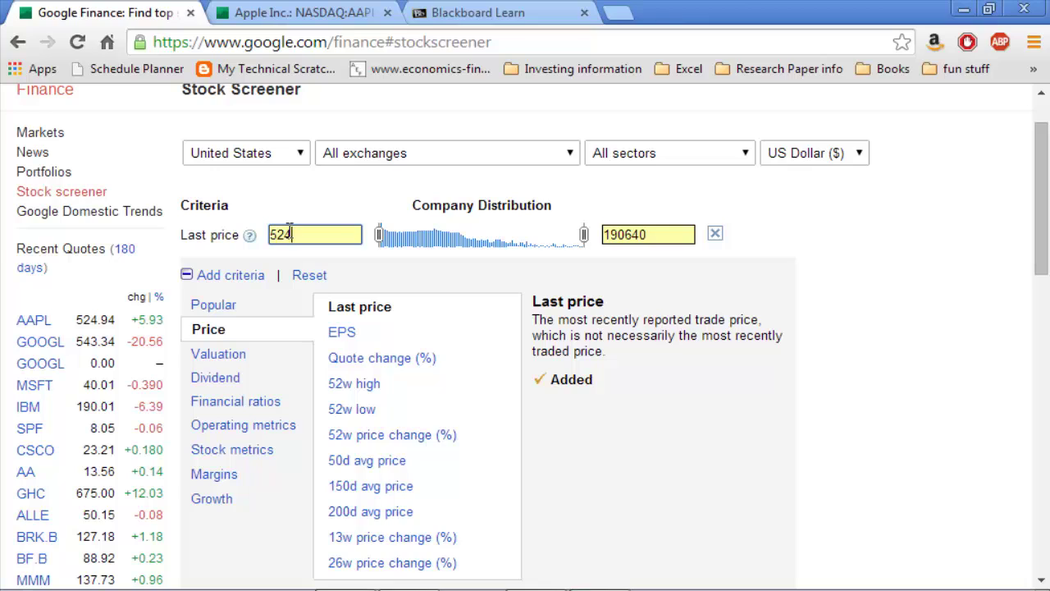
pyautogui.press('Tab')
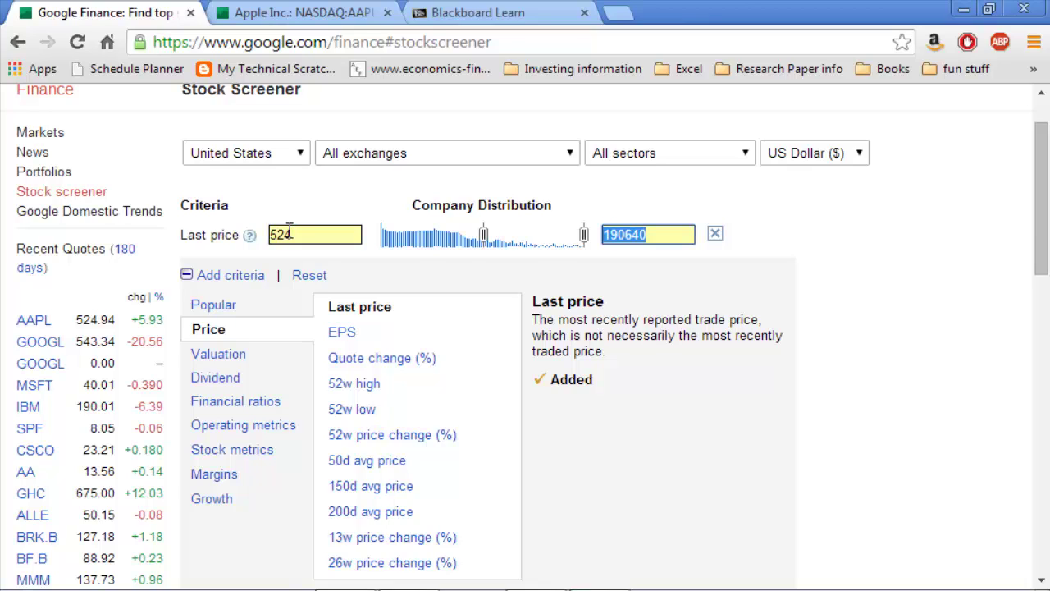
pyautogui.press('End')
pyautogui.write('525')
pyautogui.moveTo(647, 235); pyautogui.dragTo(562, 248)
pyautogui.press('BackSpace')
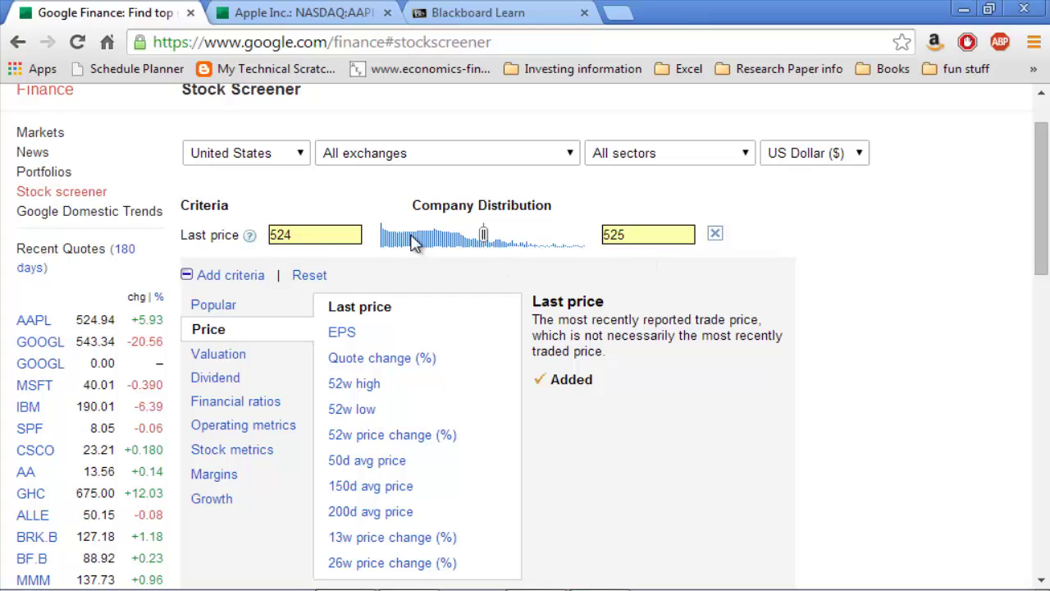
pyautogui.moveTo(1038, 205); pyautogui.dragTo(1040, 340)
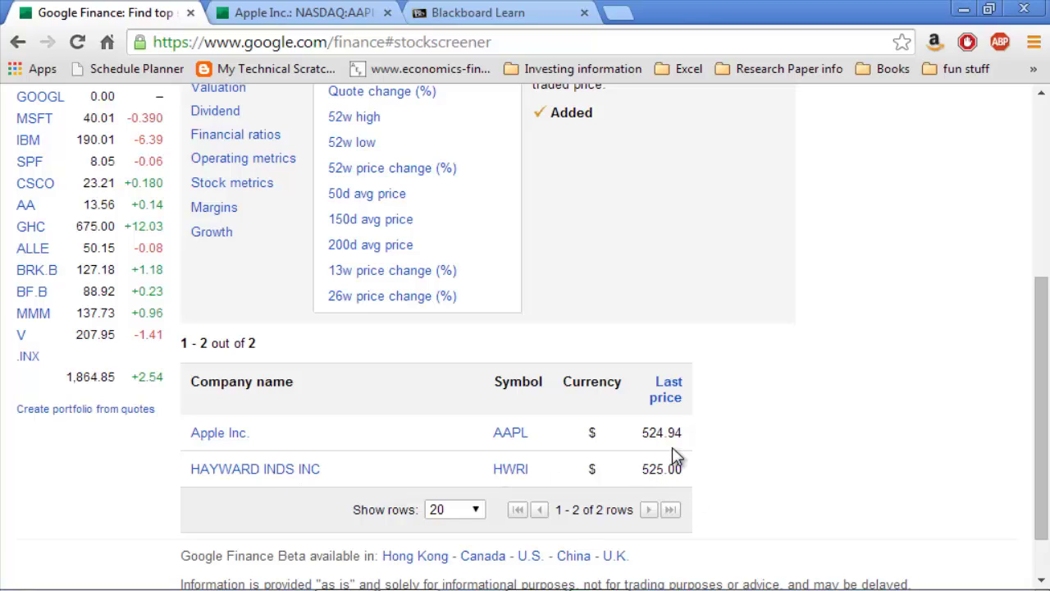
pyautogui.moveTo(681, 433); pyautogui.dragTo(187, 431)
pyautogui.click(405, 436)
pyautogui.moveTo(1042, 484); pyautogui.dragTo(1045, 344)
# Review the growth expectation and beta tolerances in the Stock Project - Part 2 assignment, and look up Apple's beta on its quote page.
pyautogui.click(401, 6)
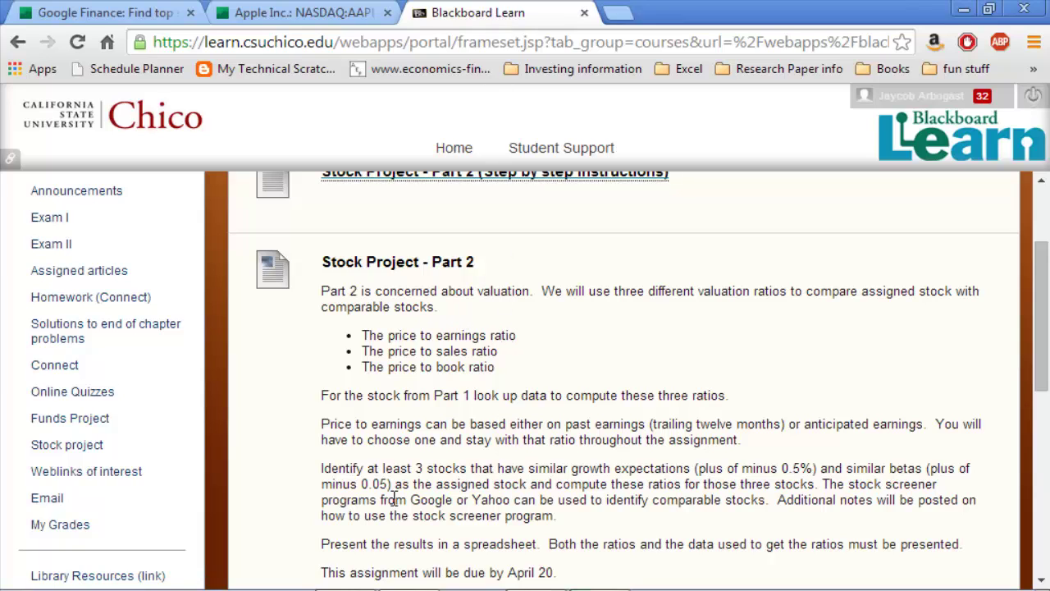
pyautogui.moveTo(574, 470); pyautogui.dragTo(688, 471)
pyautogui.click(687, 469)
pyautogui.moveTo(890, 468); pyautogui.dragTo(918, 465)
pyautogui.click(513, 328)
pyautogui.click(277, 13)
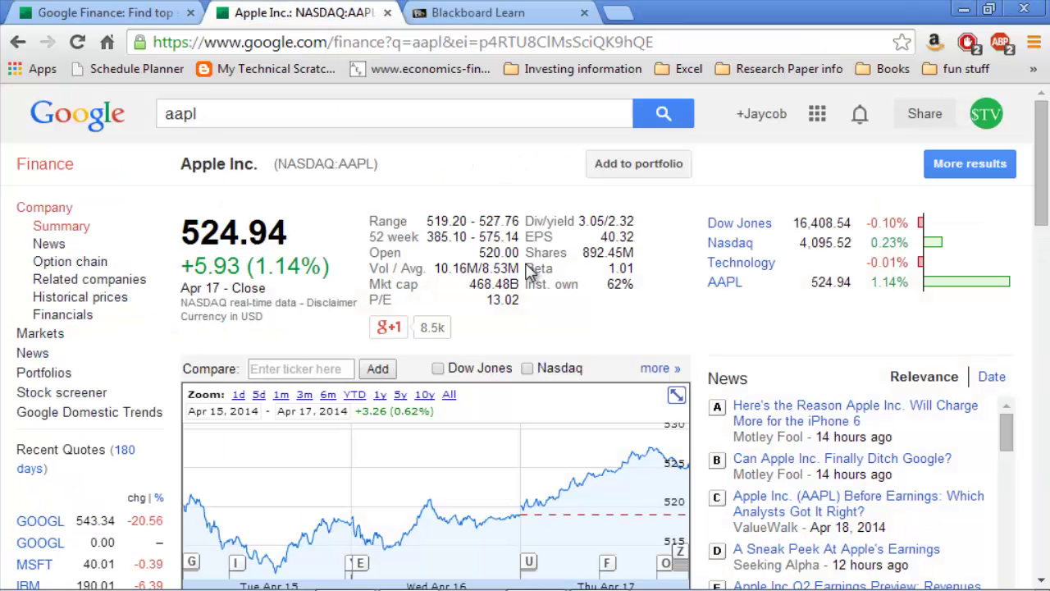
pyautogui.moveTo(621, 268)
# Add the 5y EPS growth rate criterion to the stock screener and look up Apple's growth rate in the results.
pyautogui.click(112, 9)
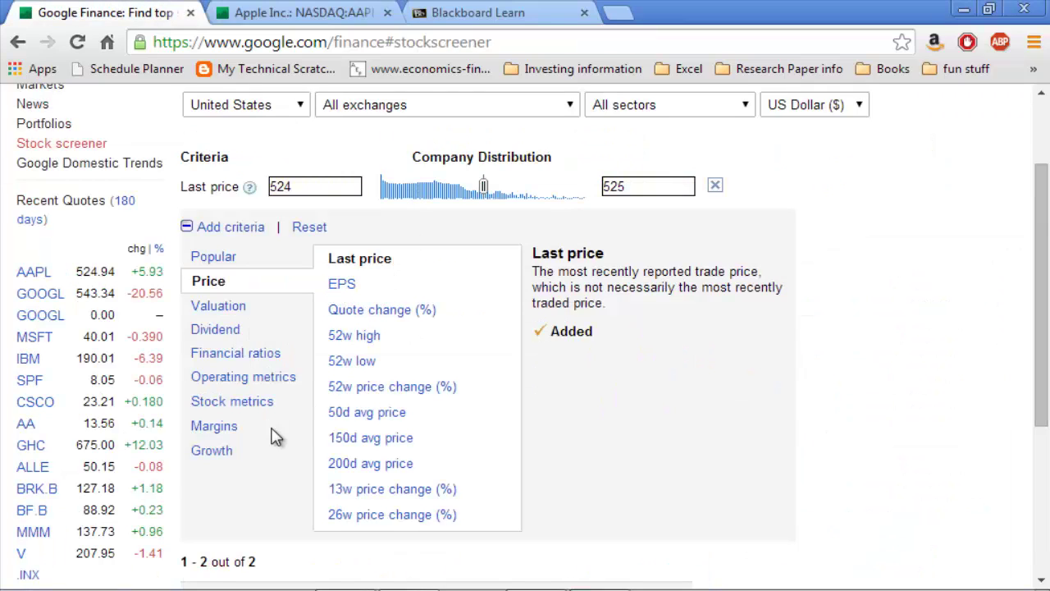
pyautogui.click(217, 453)
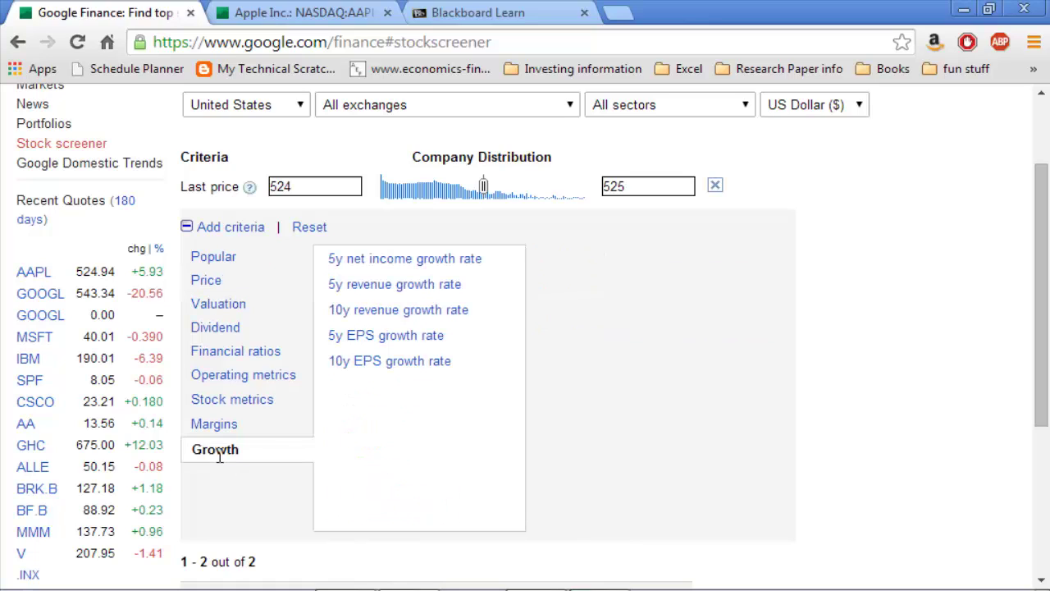
pyautogui.click(418, 338)
pyautogui.click(579, 321)
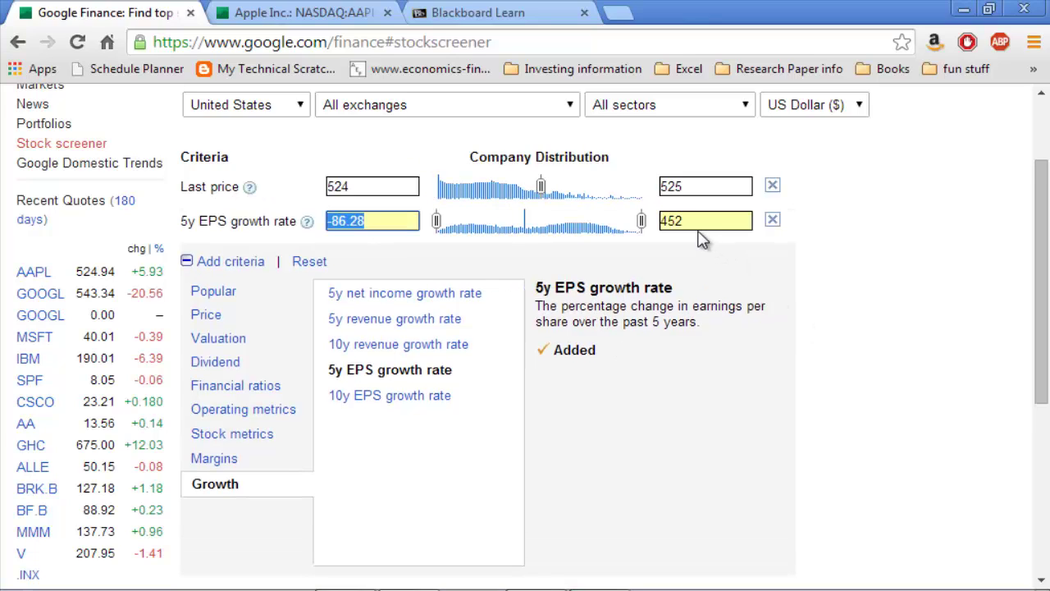
pyautogui.moveTo(641, 222)
pyautogui.mouseDown()
pyautogui.moveTo(563, 222)
pyautogui.moveTo(656, 221)
pyautogui.mouseUp()
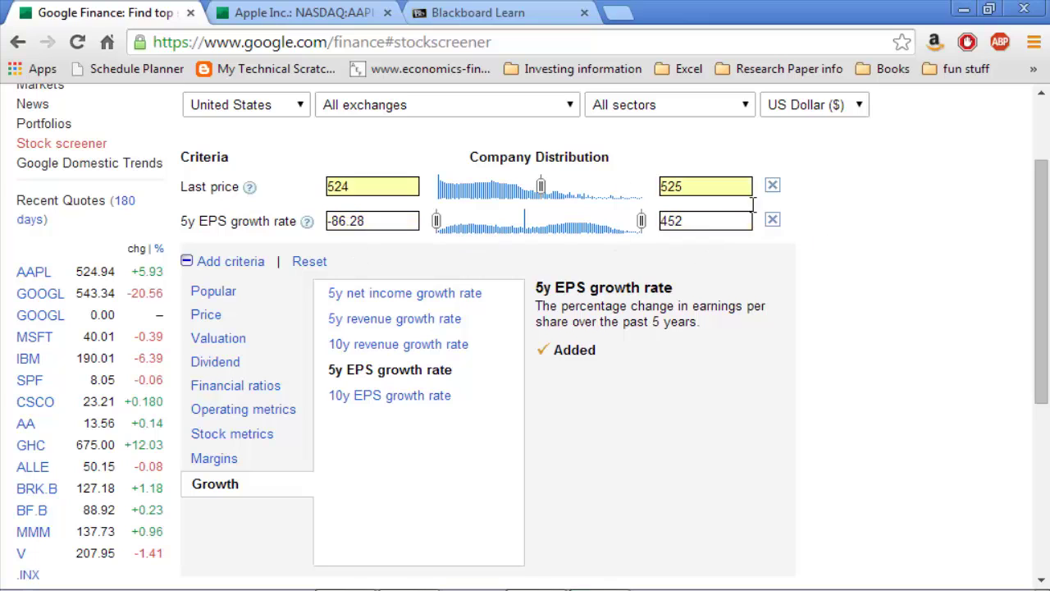
pyautogui.moveTo(1048, 215); pyautogui.dragTo(1044, 366)
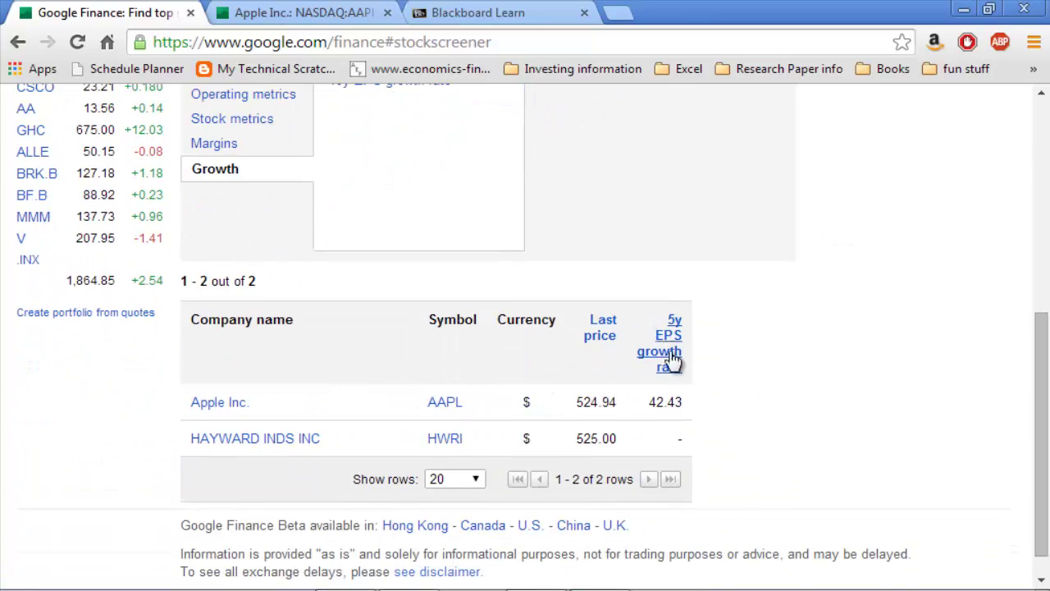
pyautogui.moveTo(649, 401); pyautogui.dragTo(703, 411)
pyautogui.click(703, 410)
pyautogui.moveTo(1036, 385); pyautogui.dragTo(1046, 224)
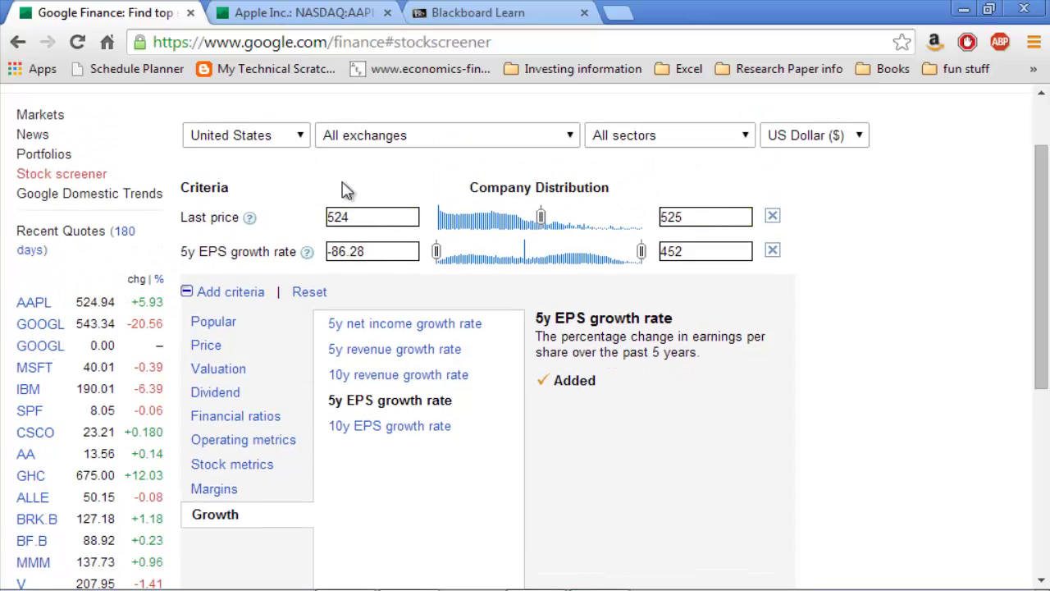
# Set the 5y EPS growth rate range from 42.42 to 42.44 and check the filtered results.
pyautogui.click(378, 240)
pyautogui.write('42.42')
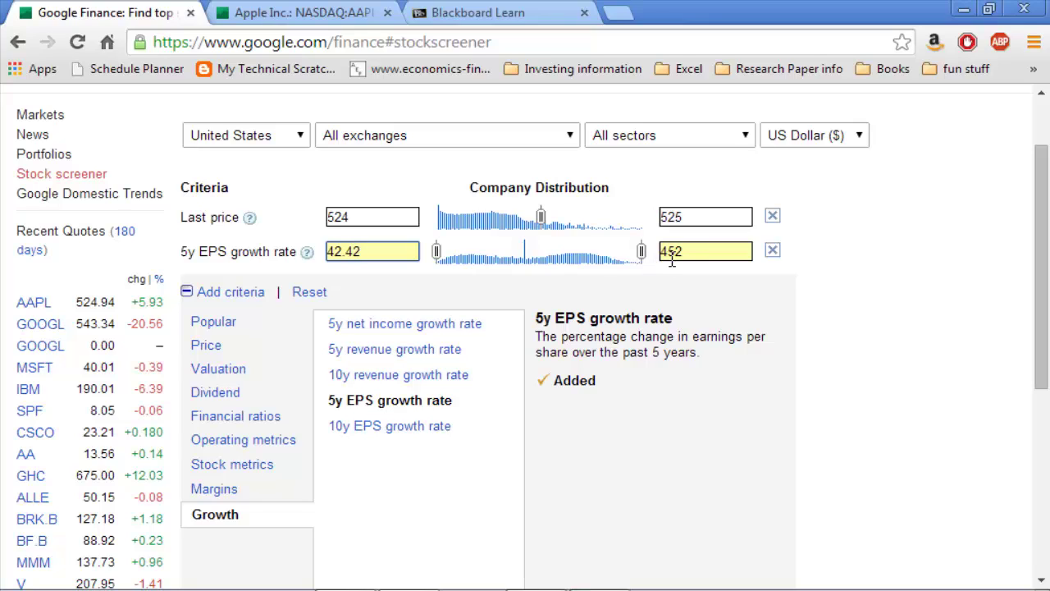
pyautogui.moveTo(688, 251); pyautogui.dragTo(652, 256)
pyautogui.write('45242.44')
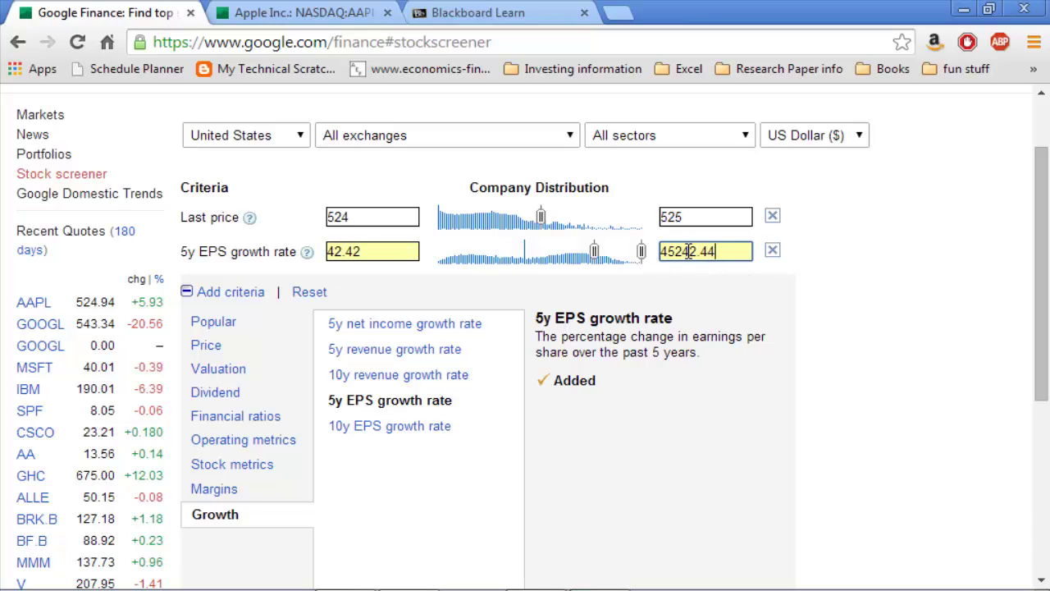
pyautogui.moveTo(687, 253); pyautogui.dragTo(631, 271)
pyautogui.write('4')
pyautogui.moveTo(1046, 259); pyautogui.dragTo(1043, 394)
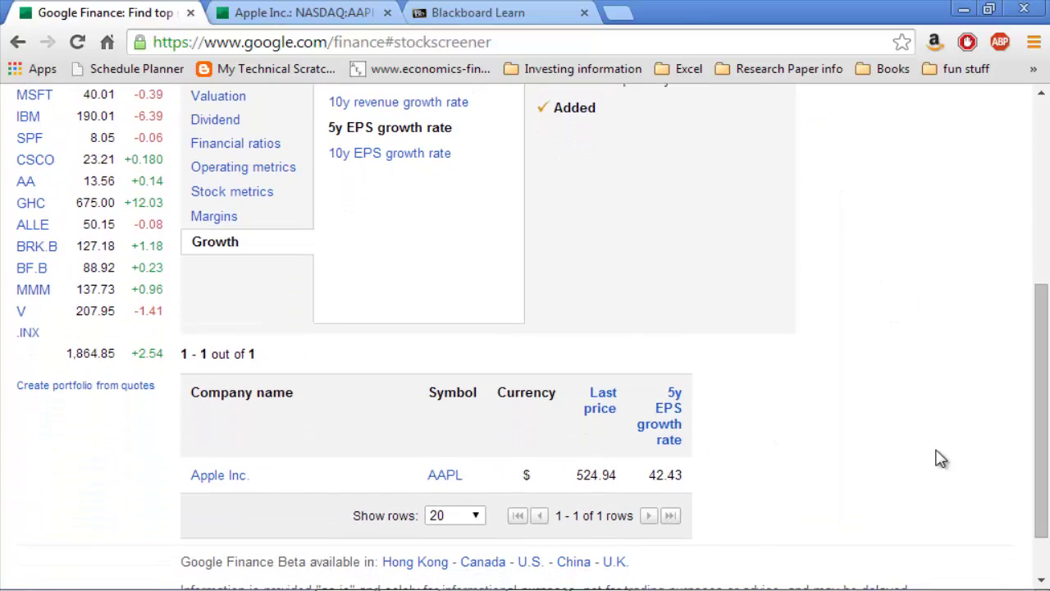
pyautogui.moveTo(1044, 438); pyautogui.dragTo(1042, 285)
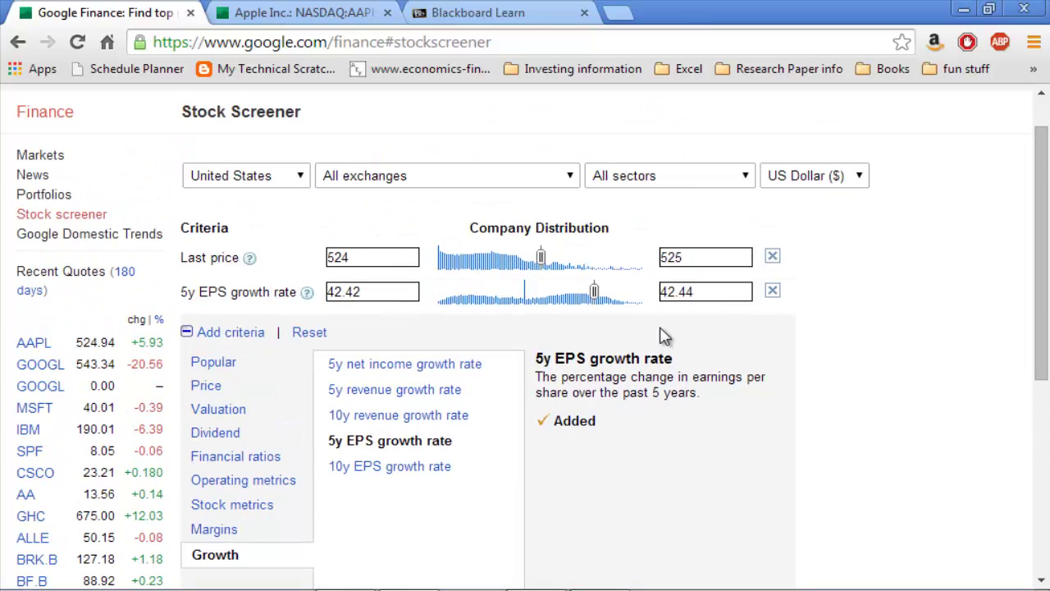
# Add the Beta criterion from the stock metrics and look up Apple's beta in the screener results.
pyautogui.click(212, 363)
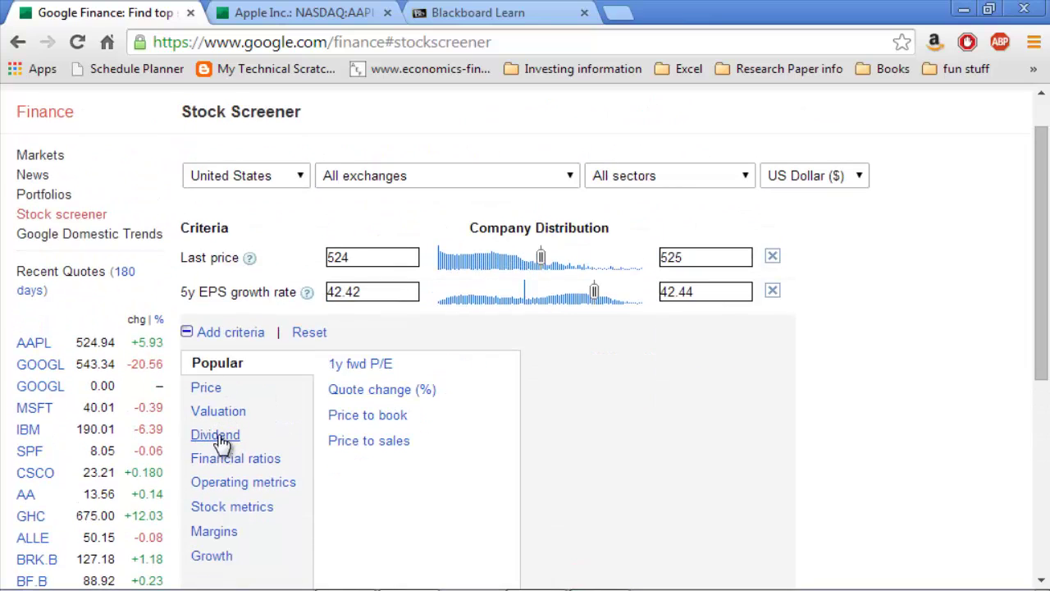
pyautogui.click(230, 507)
pyautogui.click(349, 364)
pyautogui.click(592, 435)
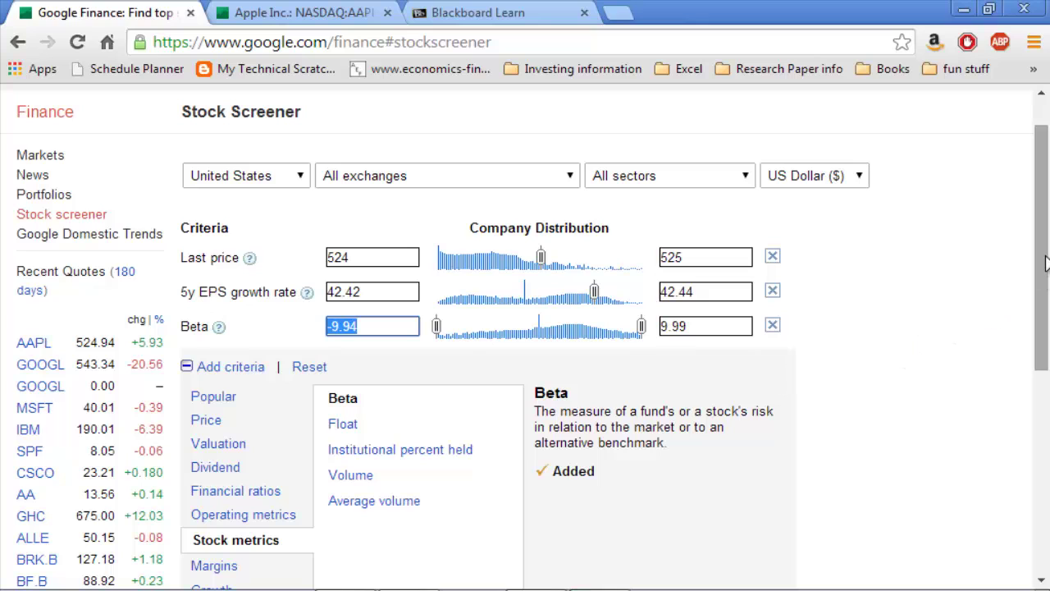
pyautogui.moveTo(1041, 296); pyautogui.dragTo(1040, 445)
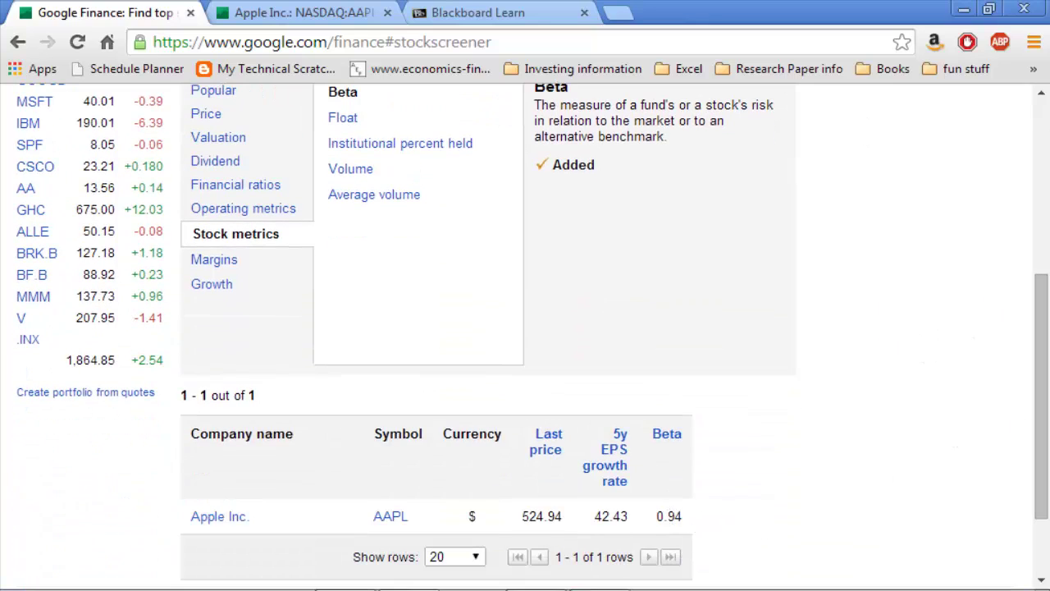
# Compare Apple's beta on its quote page with the beta in the screener results.
pyautogui.moveTo(1043, 438); pyautogui.dragTo(1042, 321)
pyautogui.click(355, 11)
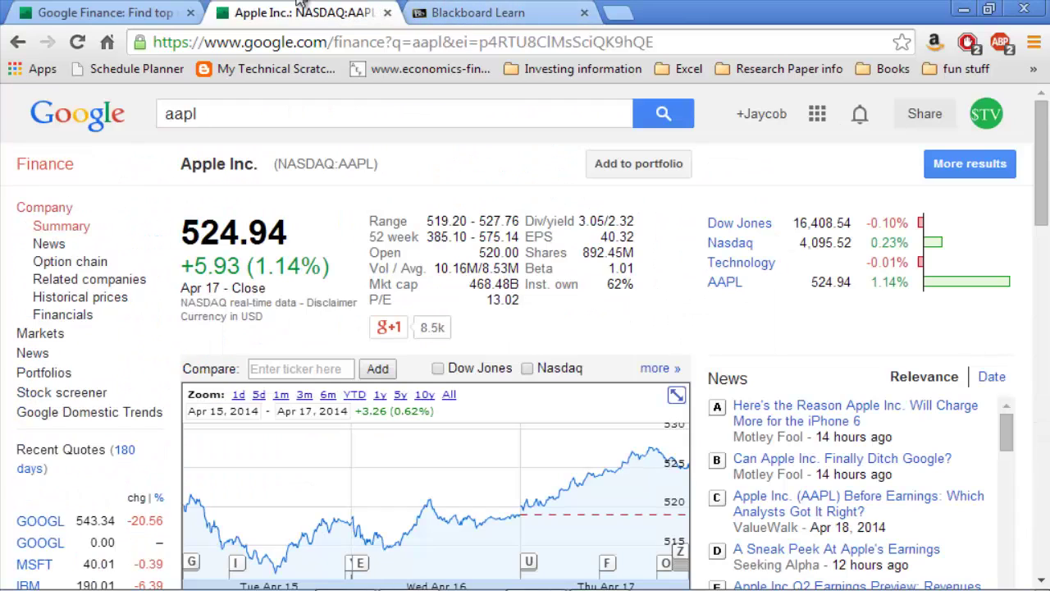
pyautogui.click(105, 8)
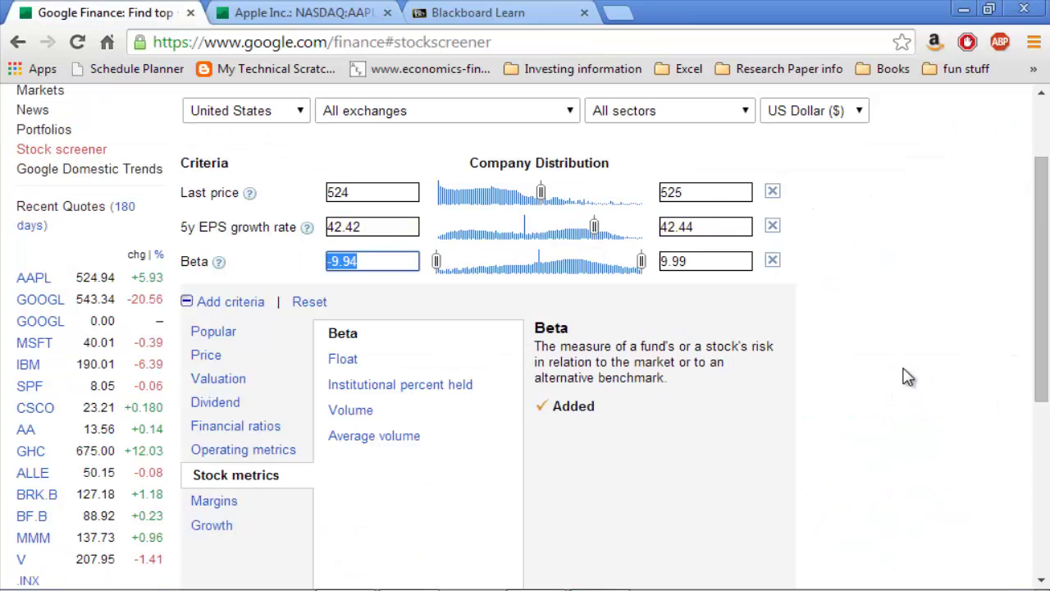
pyautogui.scroll(-3, 1046, 321)
pyautogui.moveTo(1046, 321); pyautogui.dragTo(1035, 481)
pyautogui.moveTo(660, 408); pyautogui.dragTo(726, 417)
pyautogui.click(726, 417)
# Set the Beta criterion's range from 0.93 to 0.95 and check Apple's beta and growth rate in the filtered results.
pyautogui.moveTo(1043, 434); pyautogui.dragTo(1045, 282)
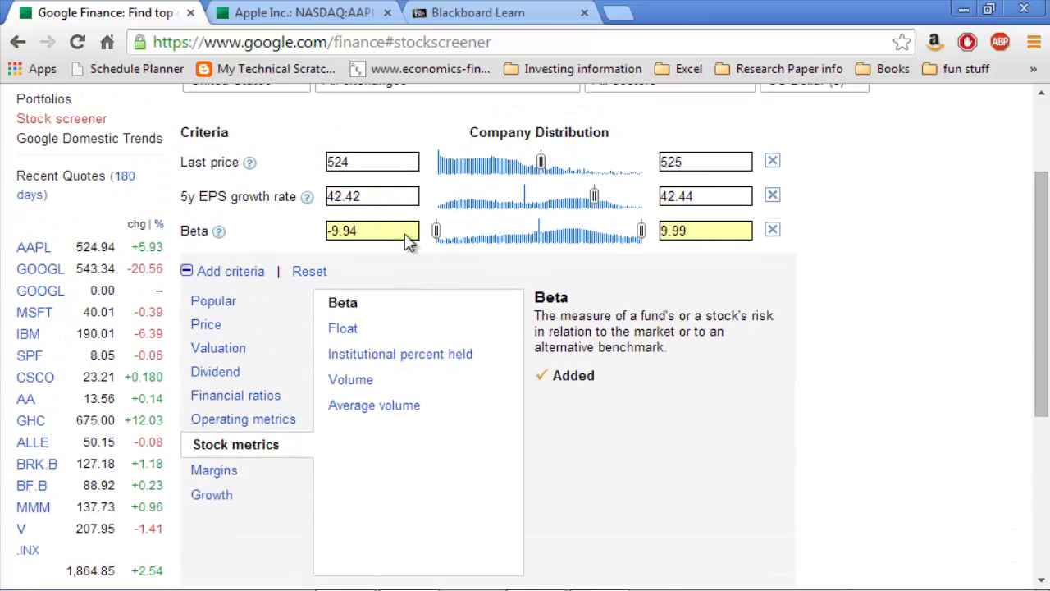
pyautogui.moveTo(400, 231); pyautogui.dragTo(277, 230)
pyautogui.press('BackSpace')
pyautogui.write('.93')
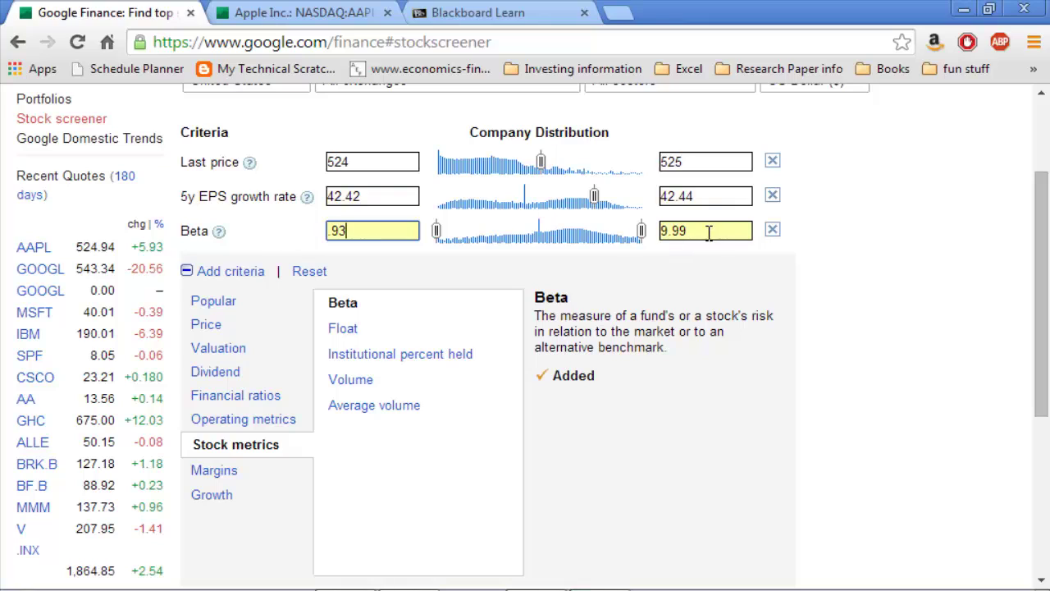
pyautogui.press('Tab')
pyautogui.press('BackSpace')
pyautogui.write('.95')
pyautogui.press('Tab')
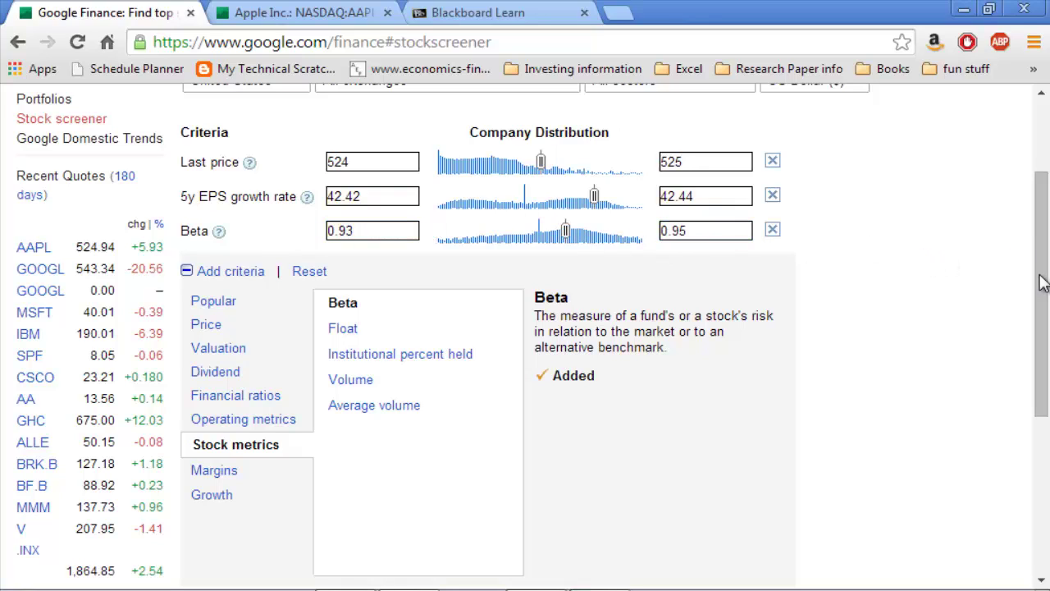
pyautogui.scroll(-3, 1042, 289)
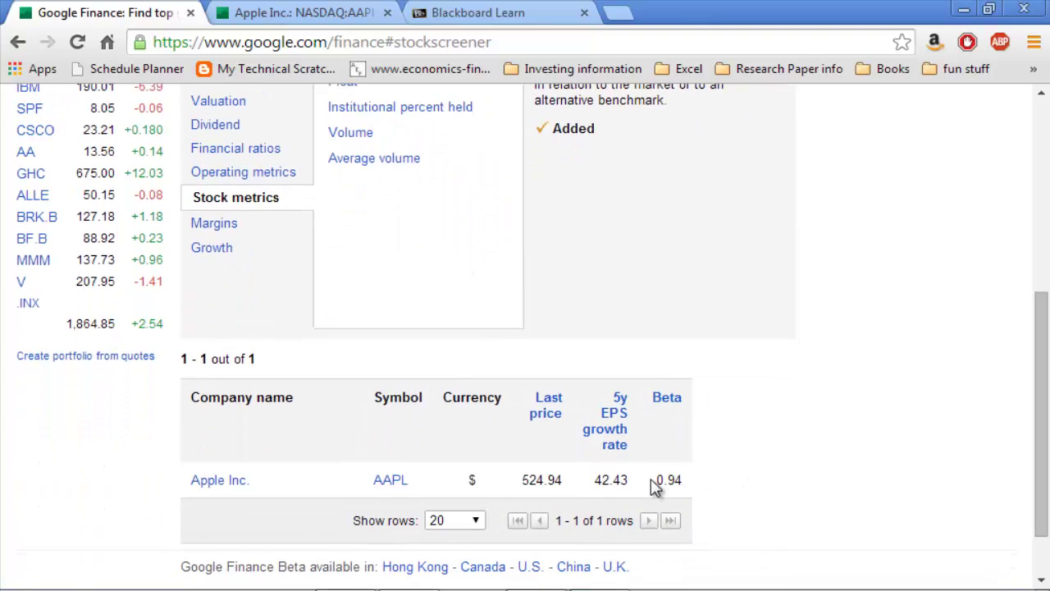
pyautogui.moveTo(682, 480); pyautogui.dragTo(642, 485)
pyautogui.click(617, 479)
# Widen the Last price criterion to its full range, from 0 to 190640.
pyautogui.moveTo(1042, 496); pyautogui.dragTo(1041, 310)
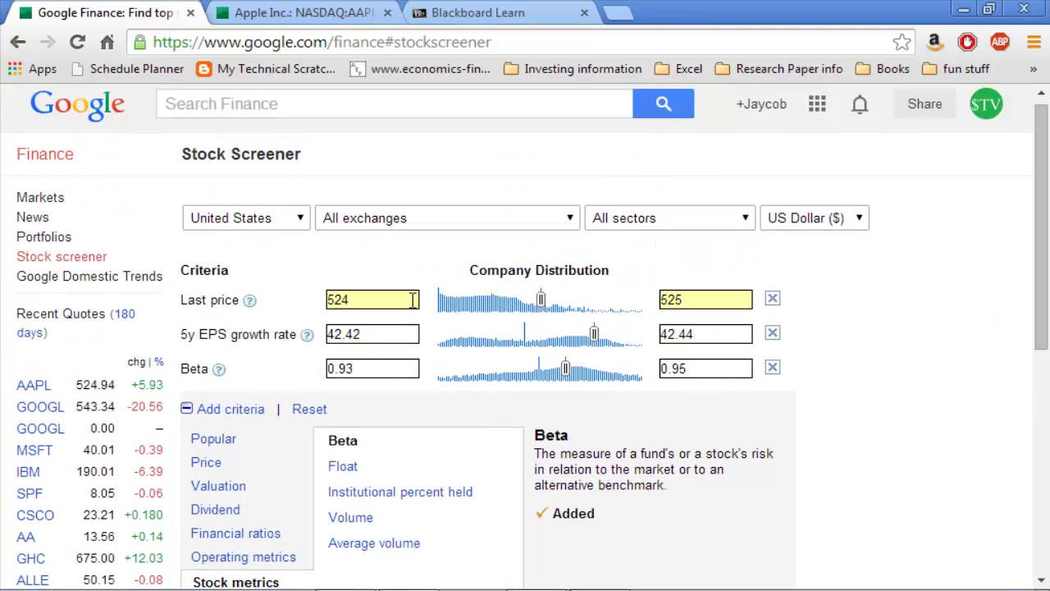
pyautogui.moveTo(542, 302); pyautogui.dragTo(660, 316)
pyautogui.moveTo(543, 302); pyautogui.dragTo(401, 299)
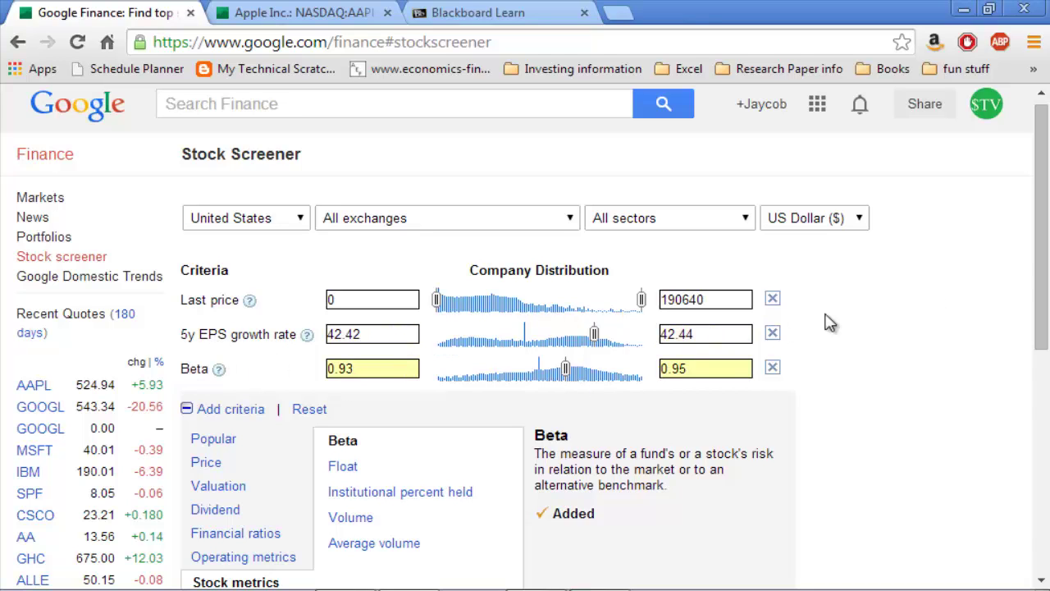
pyautogui.moveTo(1040, 246); pyautogui.dragTo(1046, 300)
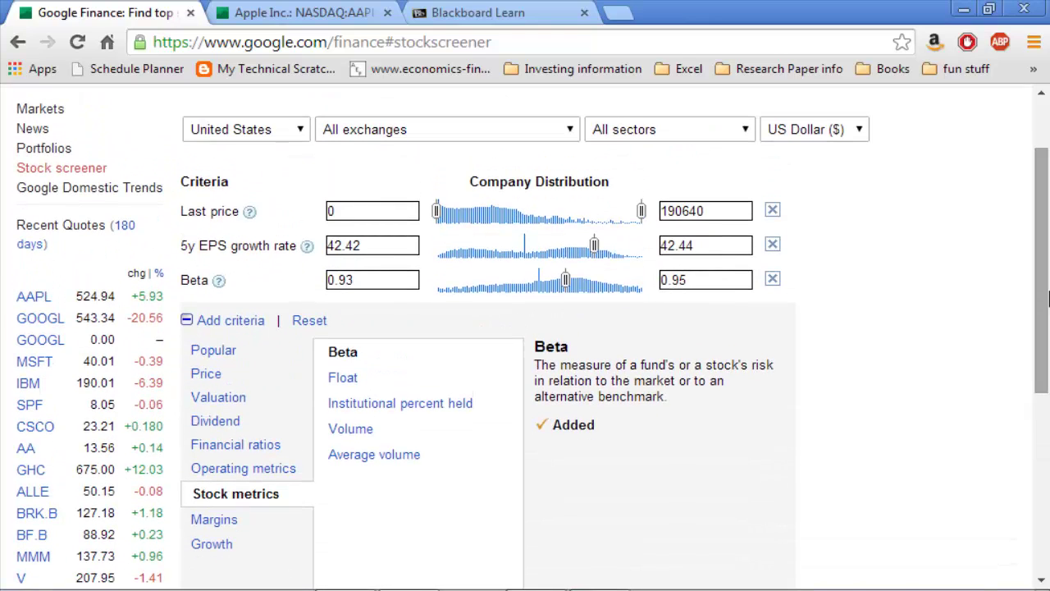
# Review the growth expectation and beta tolerances in the Stock Project - Part 2 assignment on Blackboard Learn.
pyautogui.click(525, 10)
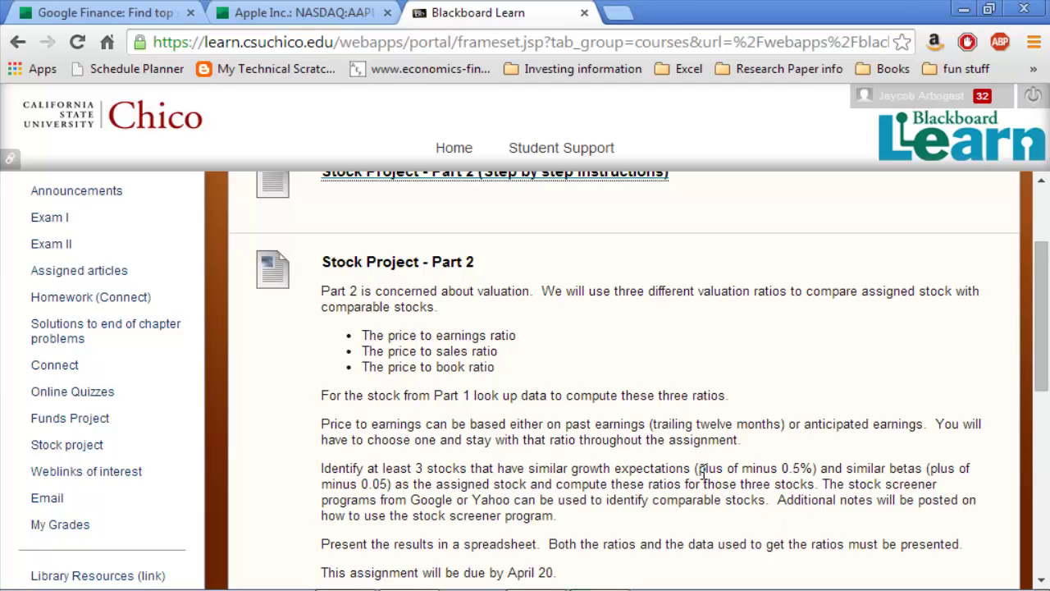
pyautogui.moveTo(700, 474); pyautogui.dragTo(802, 474)
pyautogui.click(801, 474)
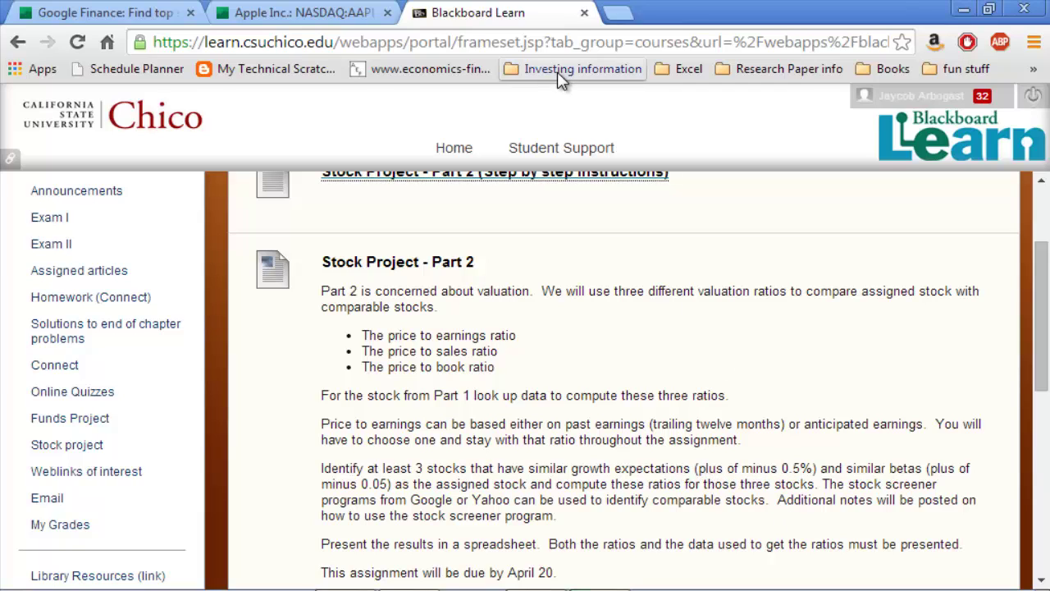
pyautogui.moveTo(757, 473); pyautogui.dragTo(798, 467)
pyautogui.click(797, 467)
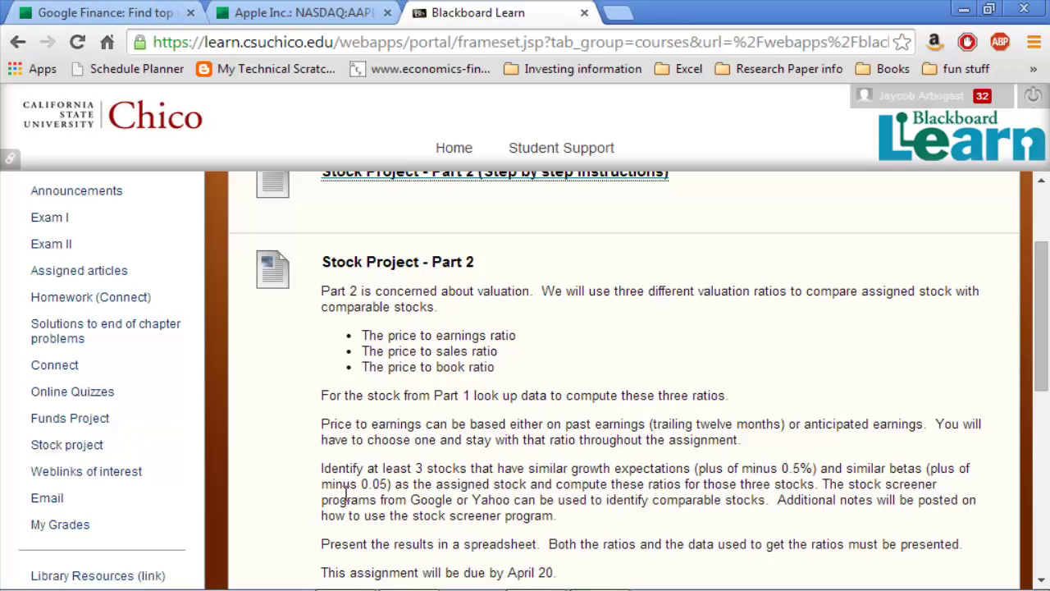
# Return to the stock screener and set the 5y EPS growth rate range from 41.92 to 43.94.
pyautogui.click(105, 12)
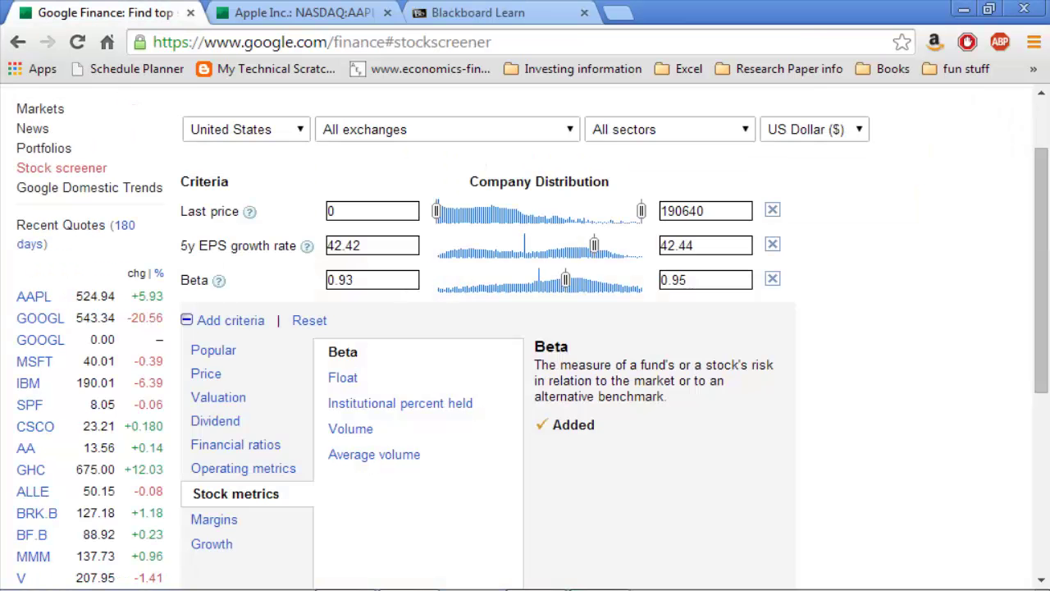
pyautogui.click(372, 247)
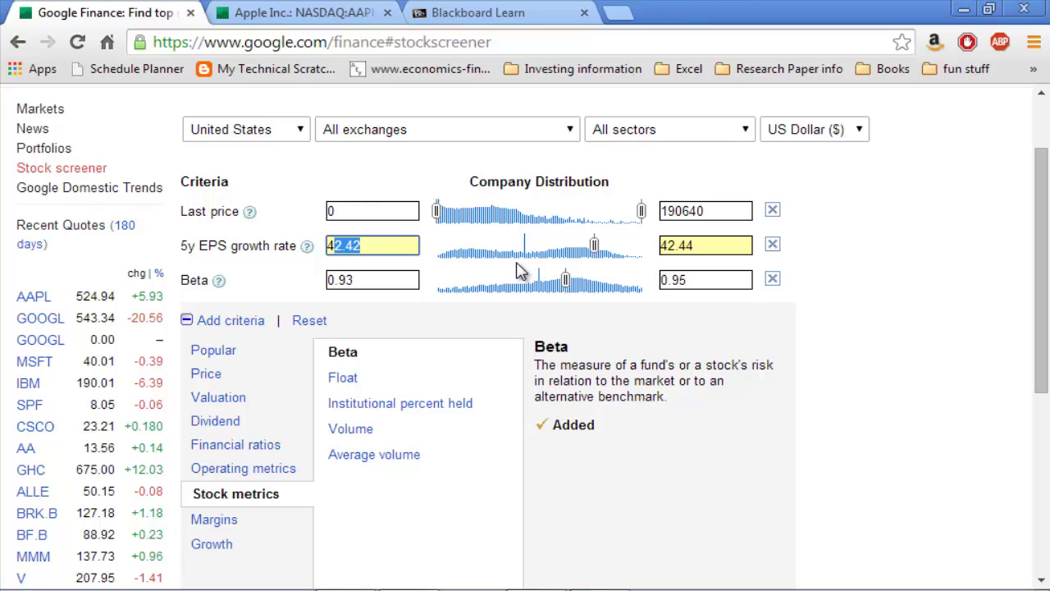
pyautogui.write('41.92')
pyautogui.click(670, 250)
pyautogui.write('3')
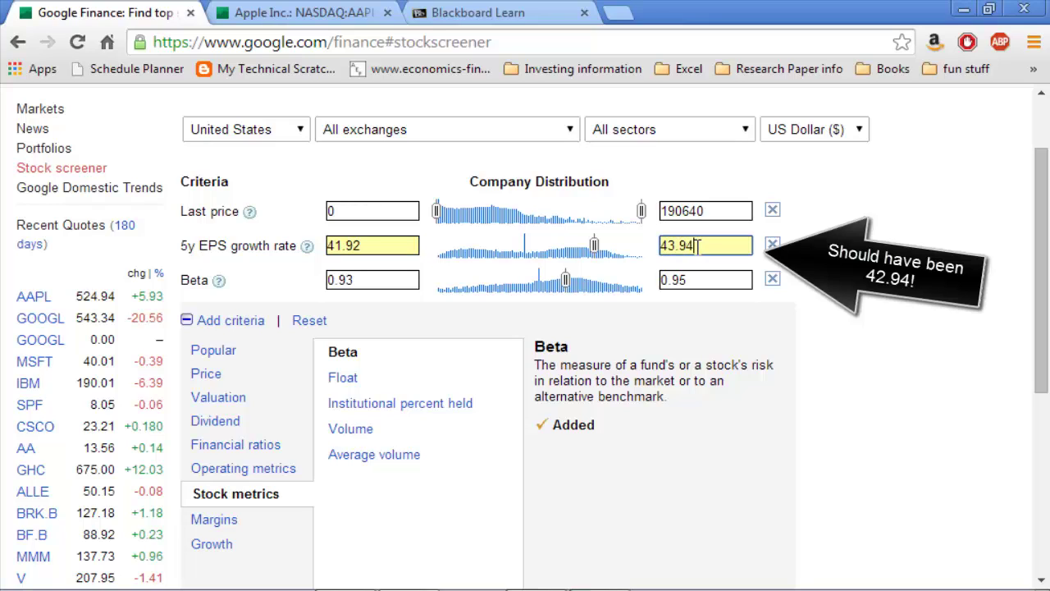
pyautogui.press('Return')
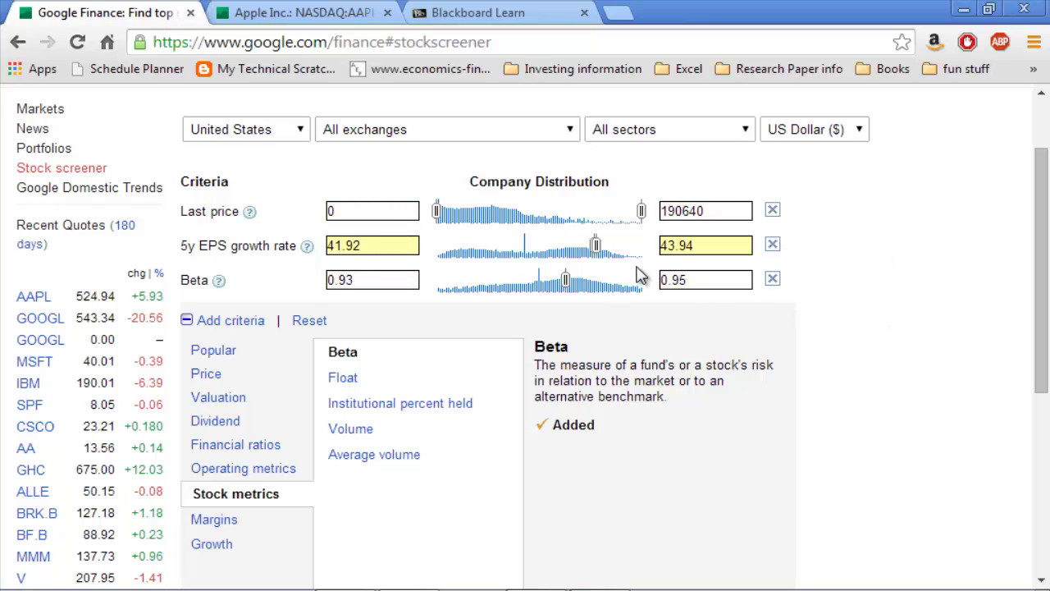
pyautogui.click(673, 246)
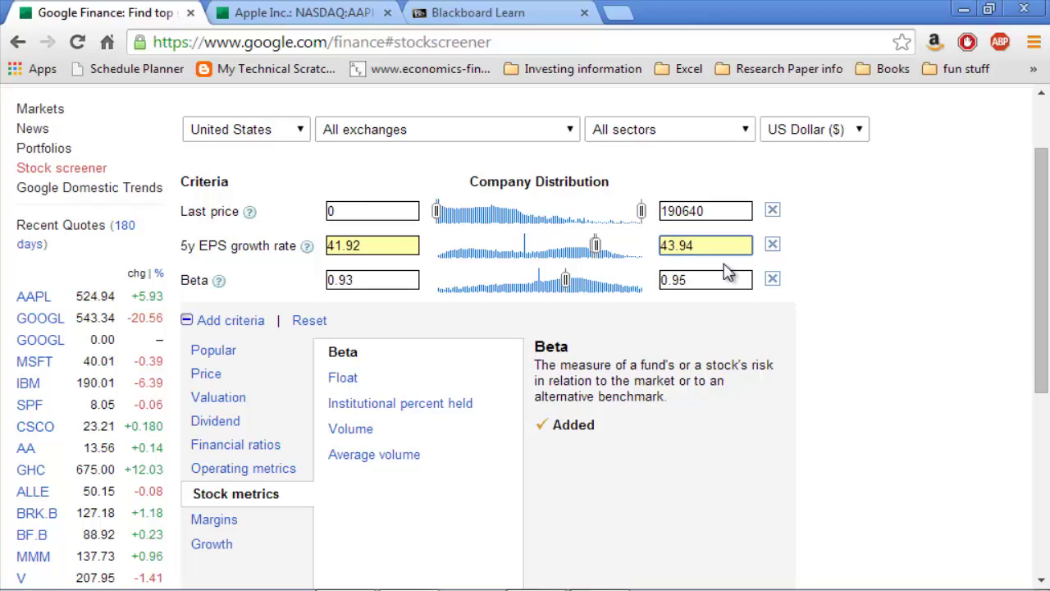
# Set the Beta criterion's range from 0.88 to 1 and check the filtered results.
pyautogui.click(359, 280)
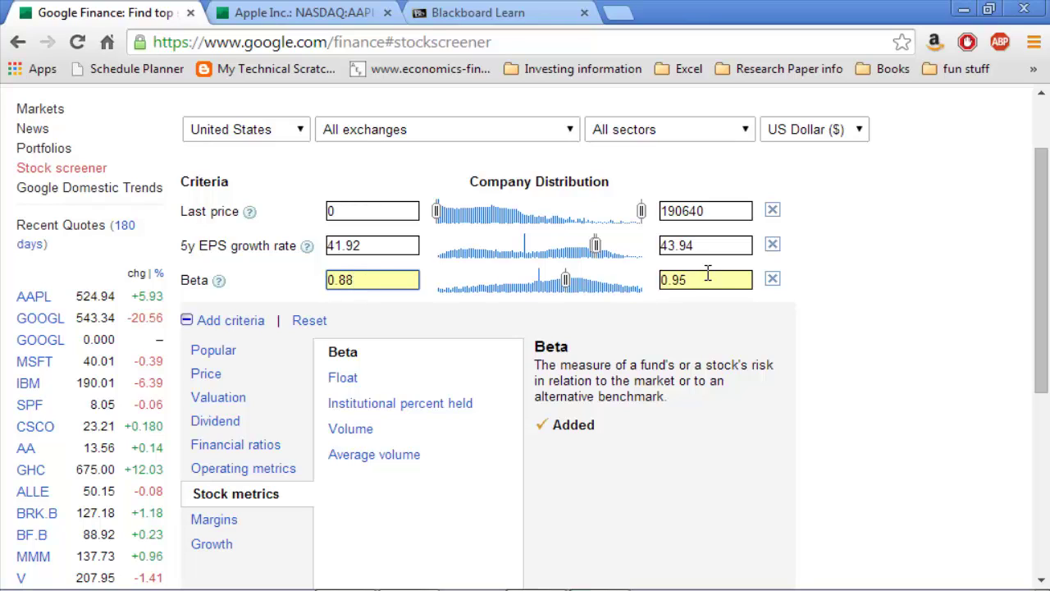
pyautogui.moveTo(693, 280); pyautogui.dragTo(661, 281)
pyautogui.write('1')
pyautogui.press('Return')
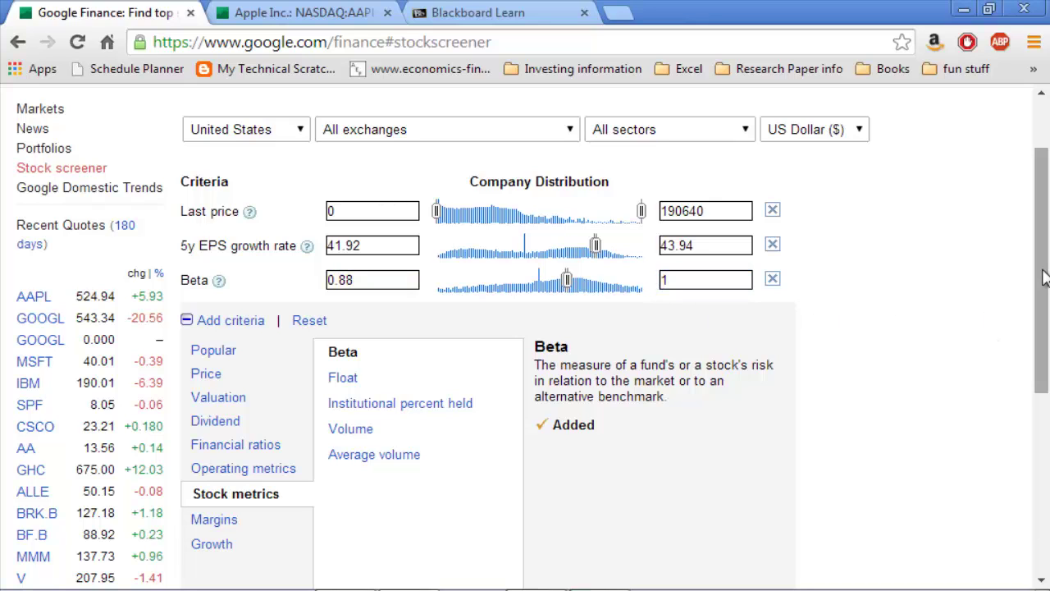
pyautogui.moveTo(1042, 279); pyautogui.dragTo(1044, 415)
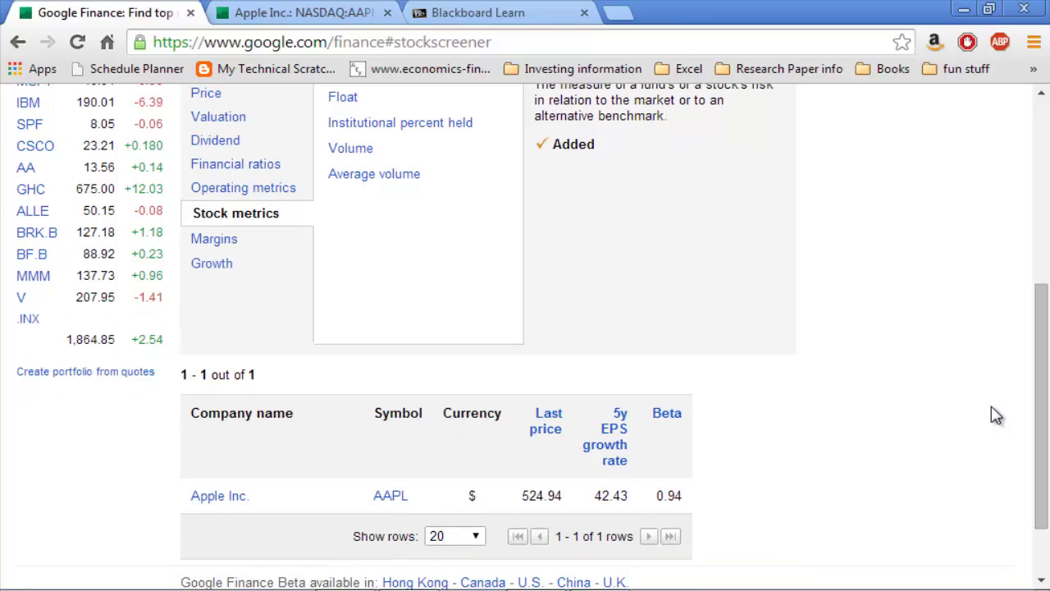
# Widen the 5y EPS growth rate range to 40 through 45 and check the filtered results.
pyautogui.moveTo(1040, 403); pyautogui.dragTo(1046, 271)
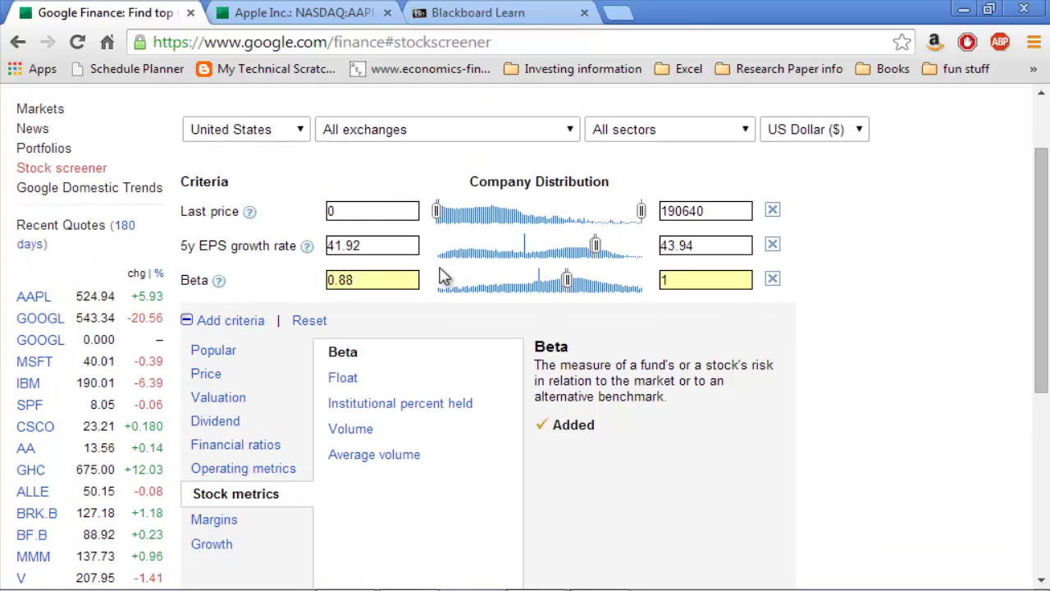
pyautogui.moveTo(386, 254); pyautogui.dragTo(338, 247)
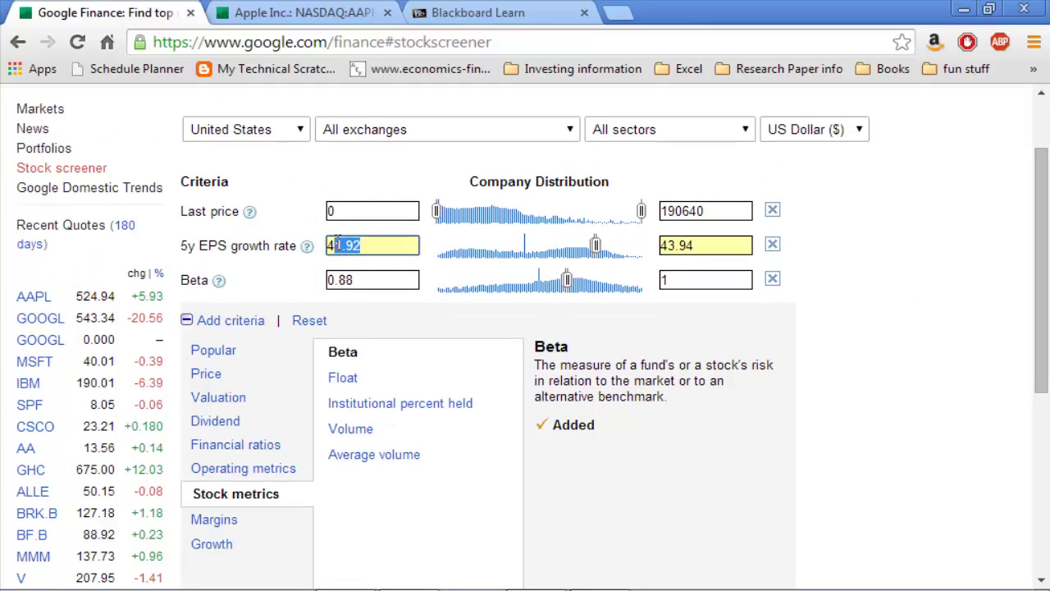
pyautogui.write('0')
pyautogui.moveTo(706, 246); pyautogui.dragTo(669, 246)
pyautogui.write('5')
pyautogui.press('Return')
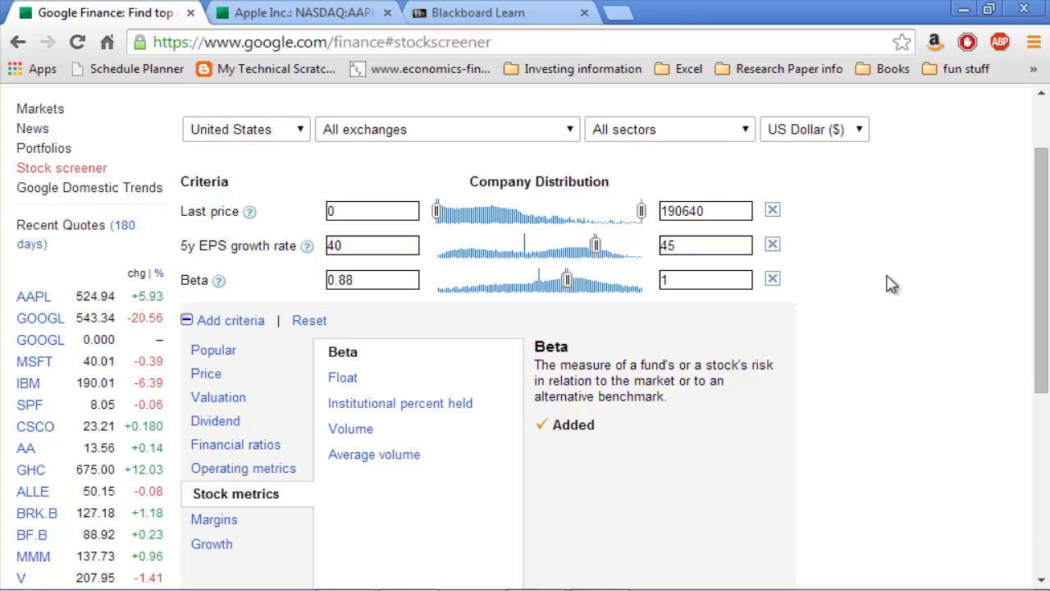
pyautogui.moveTo(1046, 237); pyautogui.dragTo(1046, 370)
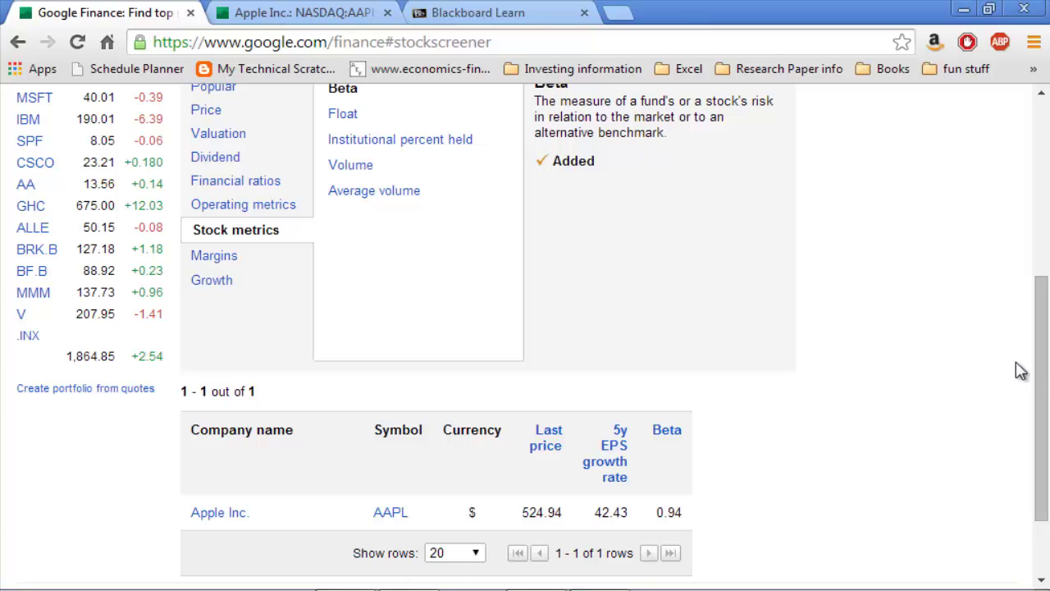
# Lower the Beta criterion's minimum to 0.8.
pyautogui.moveTo(1042, 369); pyautogui.dragTo(1041, 251)
pyautogui.click(385, 257)
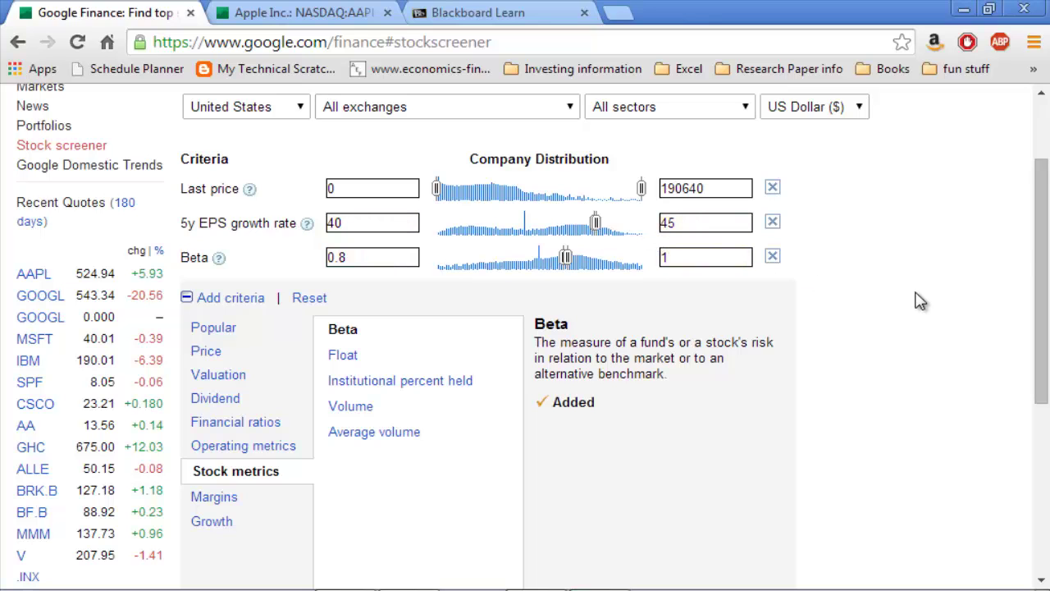
pyautogui.moveTo(1042, 244); pyautogui.dragTo(1020, 232)
# Set the 5y EPS growth rate range from 39 to 46 and review the companies that match all criteria.
pyautogui.click(680, 258)
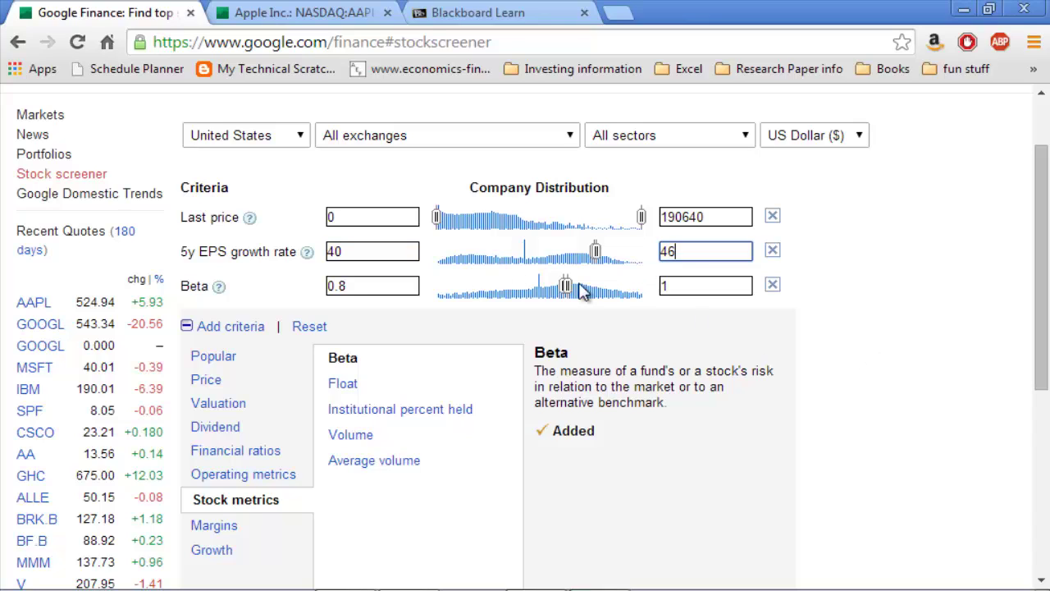
pyautogui.click(395, 257)
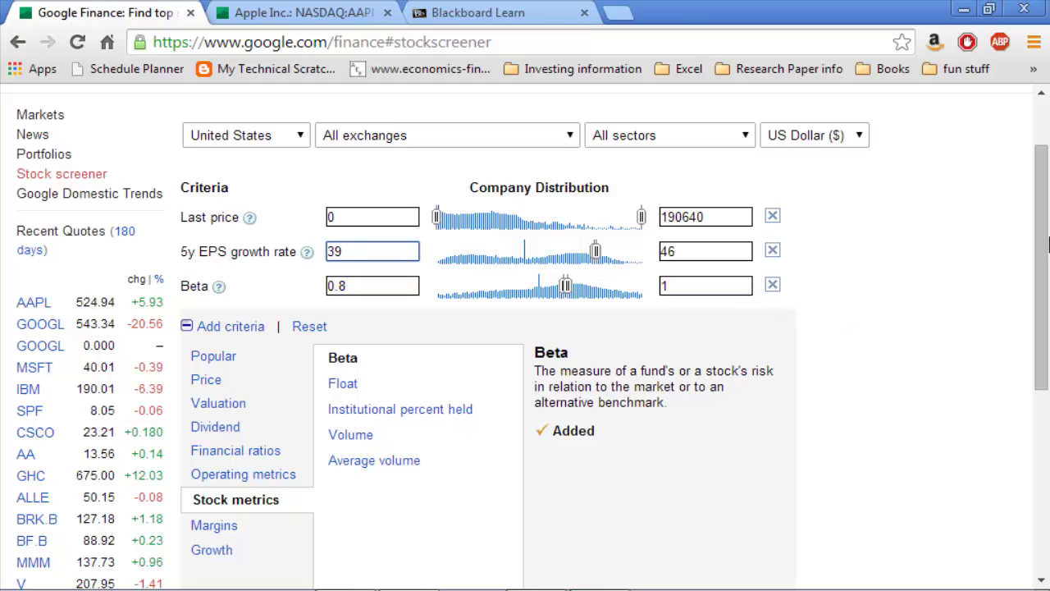
pyautogui.scroll(-4, 1041, 300)
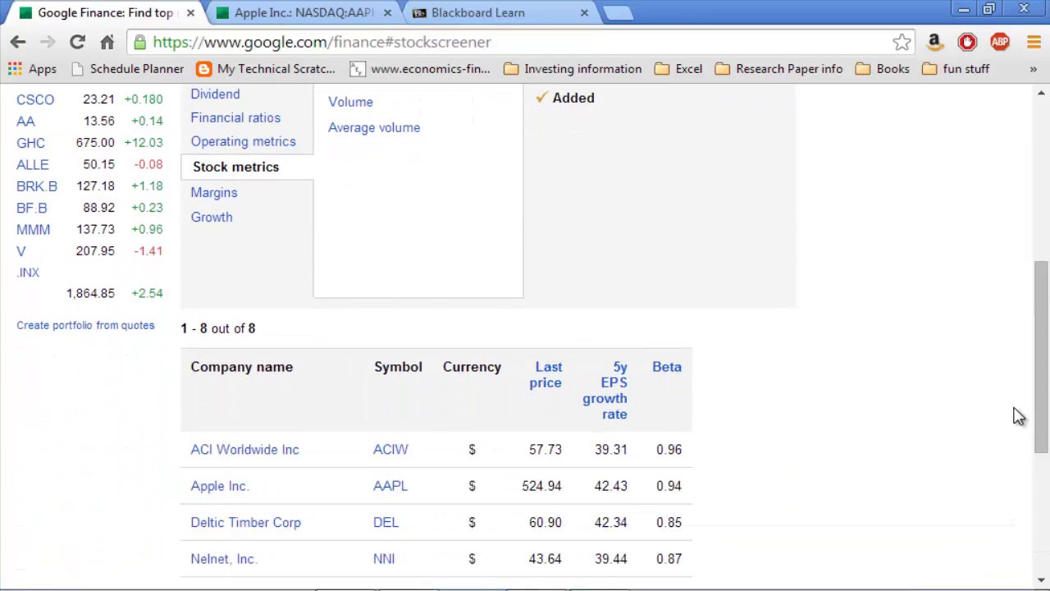
pyautogui.moveTo(1040, 394); pyautogui.dragTo(1040, 243)
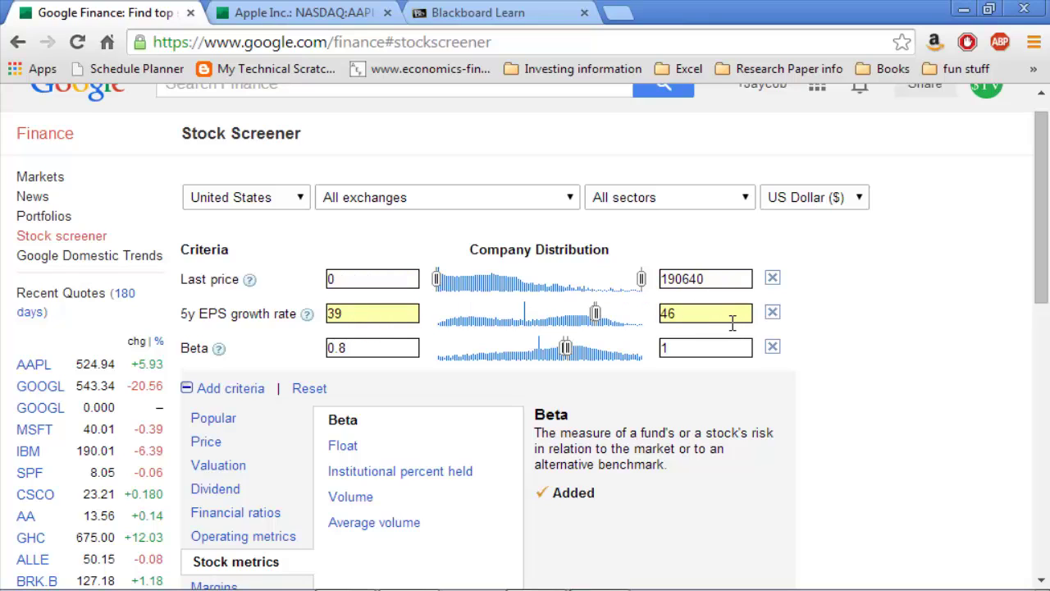
pyautogui.moveTo(1041, 271); pyautogui.dragTo(1044, 488)
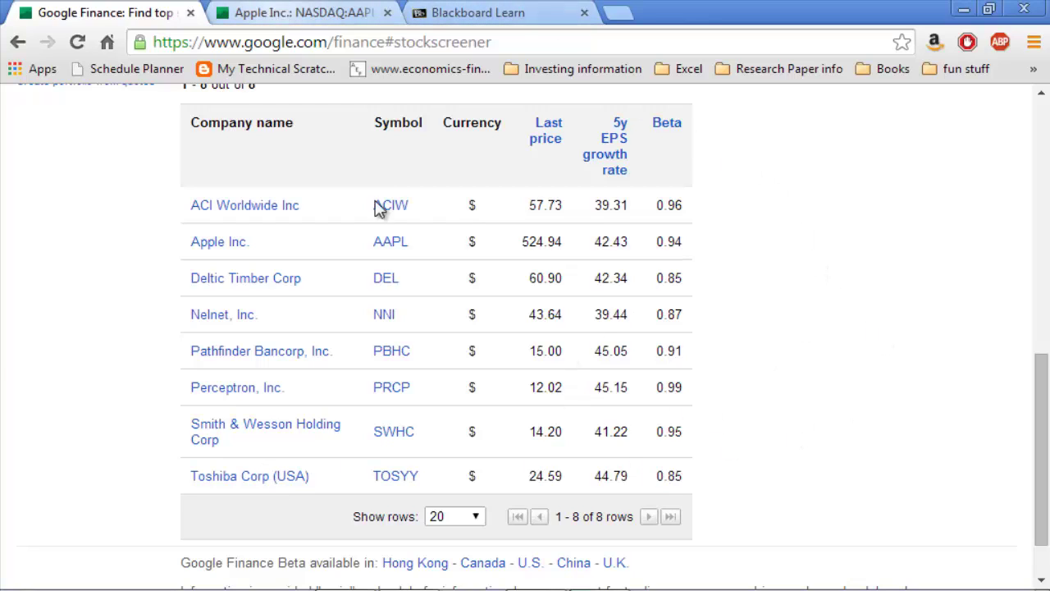
pyautogui.scroll(3, 1042, 420)
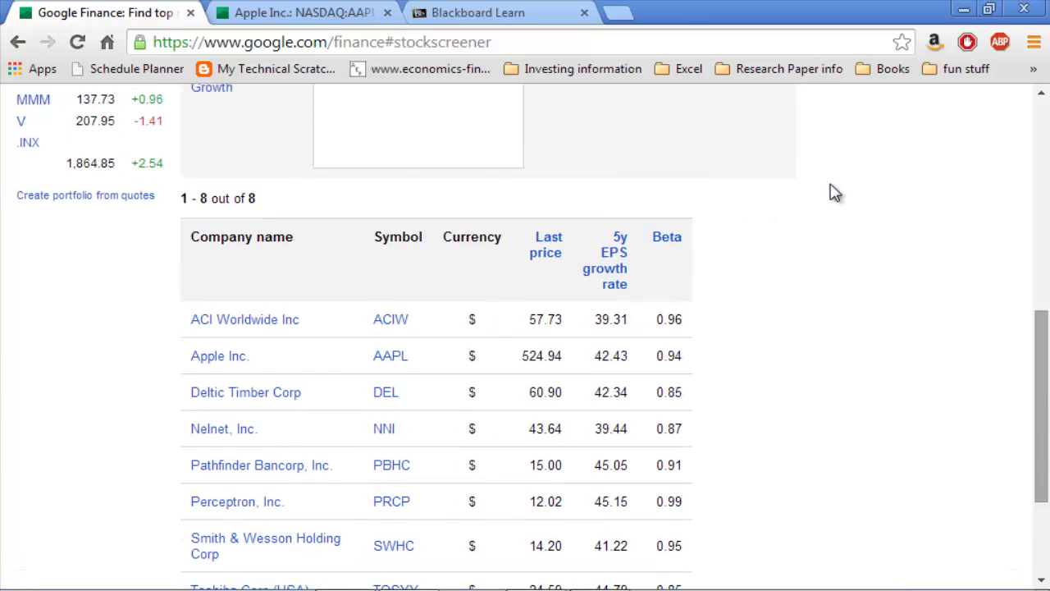
# Review the three required valuation ratios in the Stock Project - Part 2 assignment and return to the screener results.
pyautogui.click(516, 12)
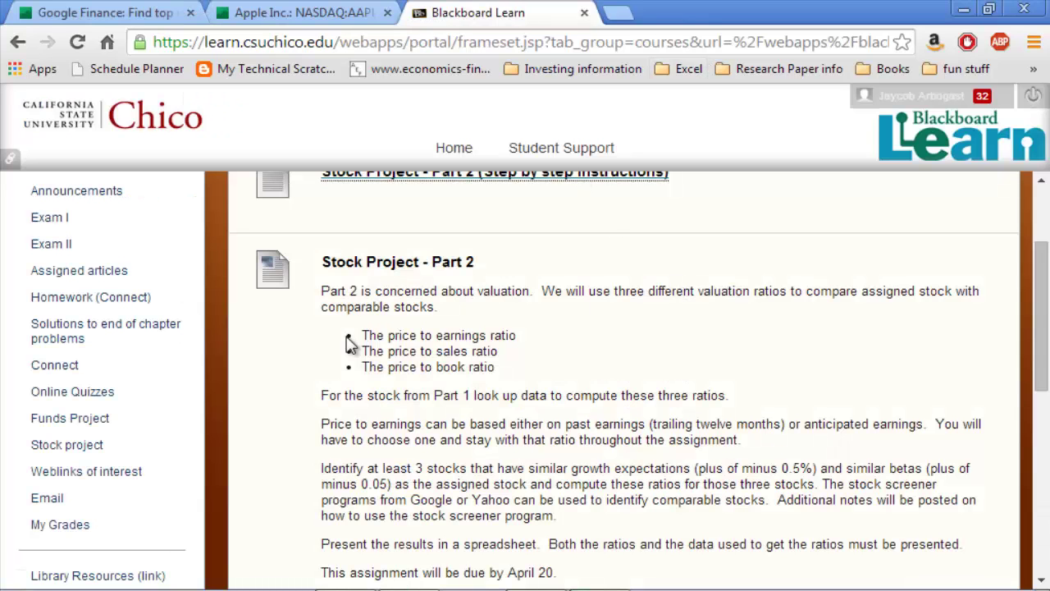
pyautogui.moveTo(360, 335); pyautogui.dragTo(520, 351)
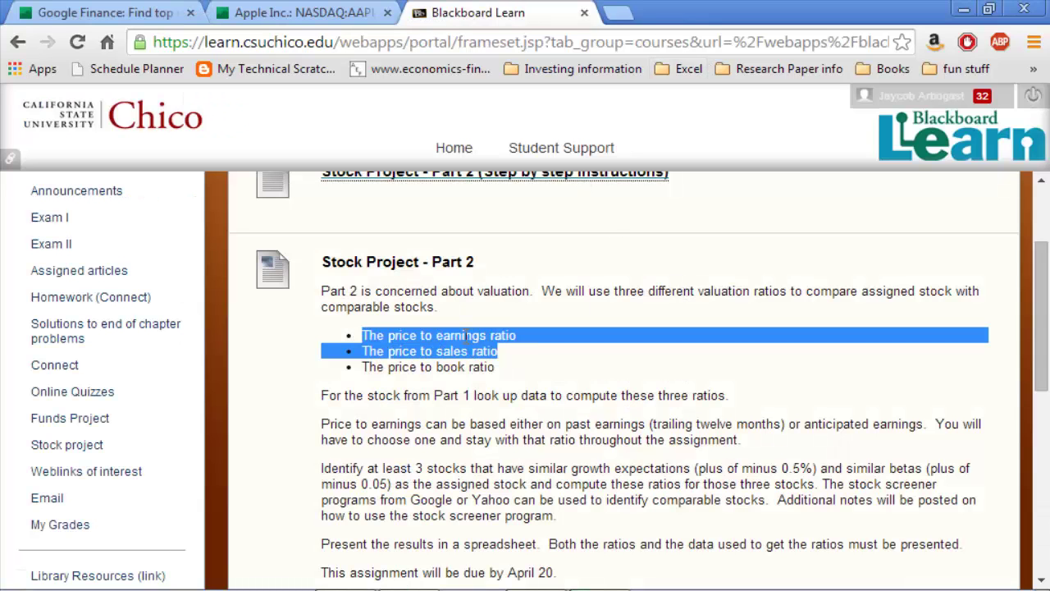
pyautogui.click(437, 349)
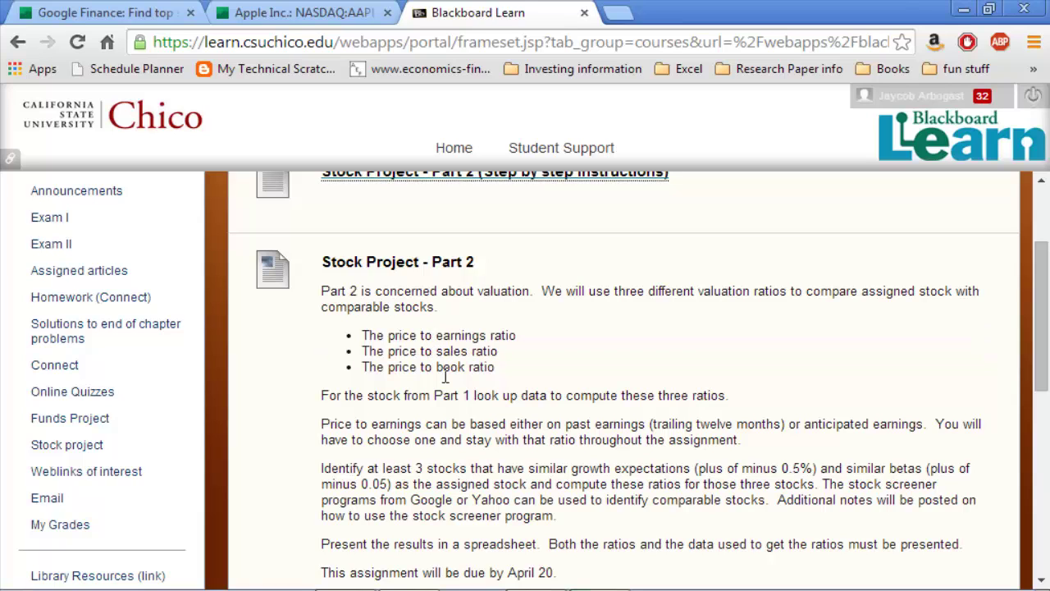
pyautogui.click(82, 11)
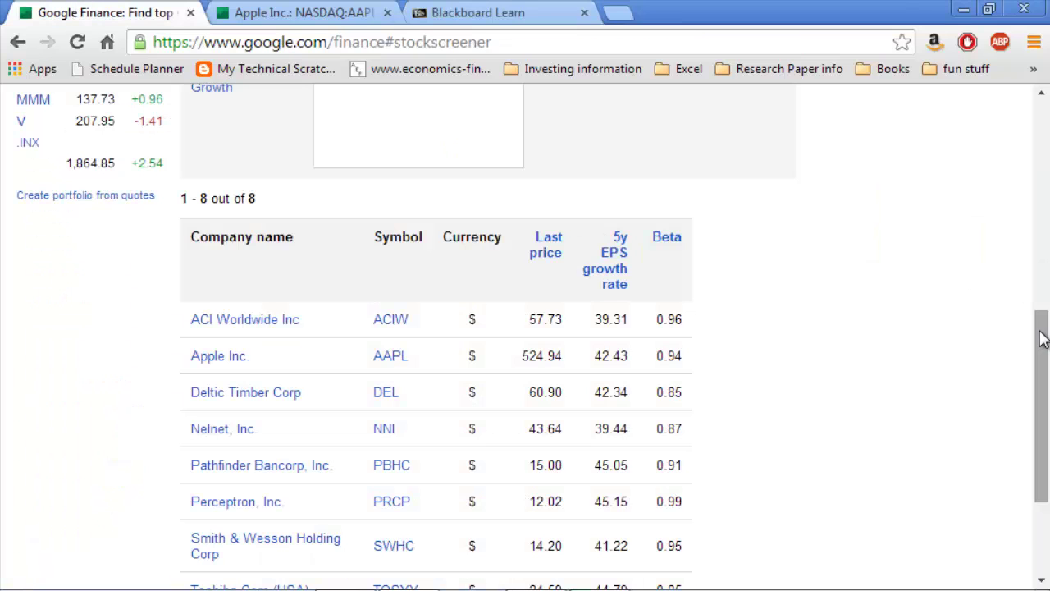
# Add the Price to book and Price to sales criteria from the popular group to the stock screener.
pyautogui.moveTo(1040, 338); pyautogui.dragTo(1023, 210)
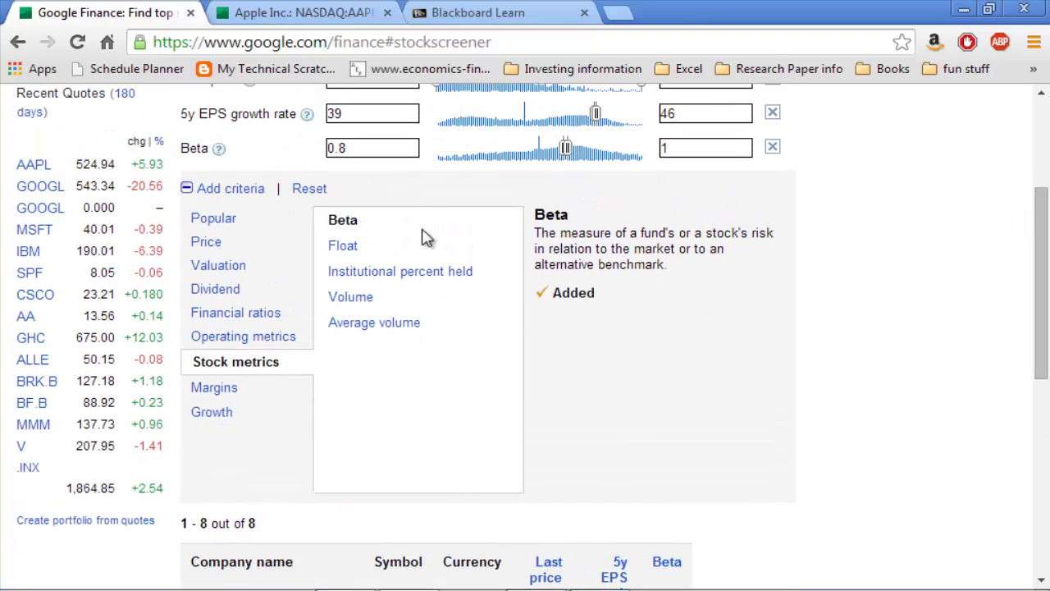
pyautogui.click(205, 224)
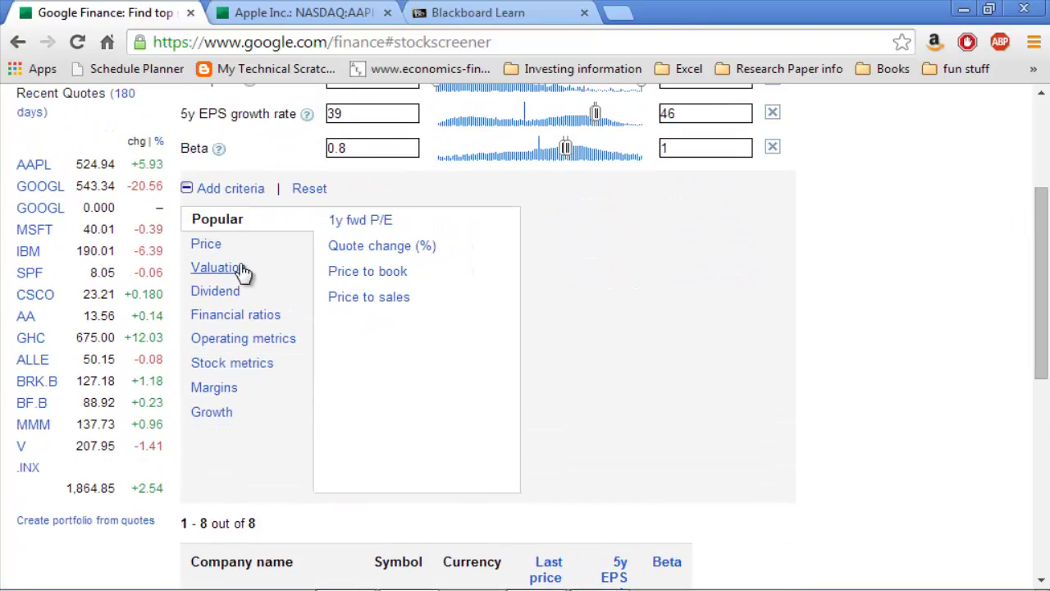
pyautogui.click(373, 272)
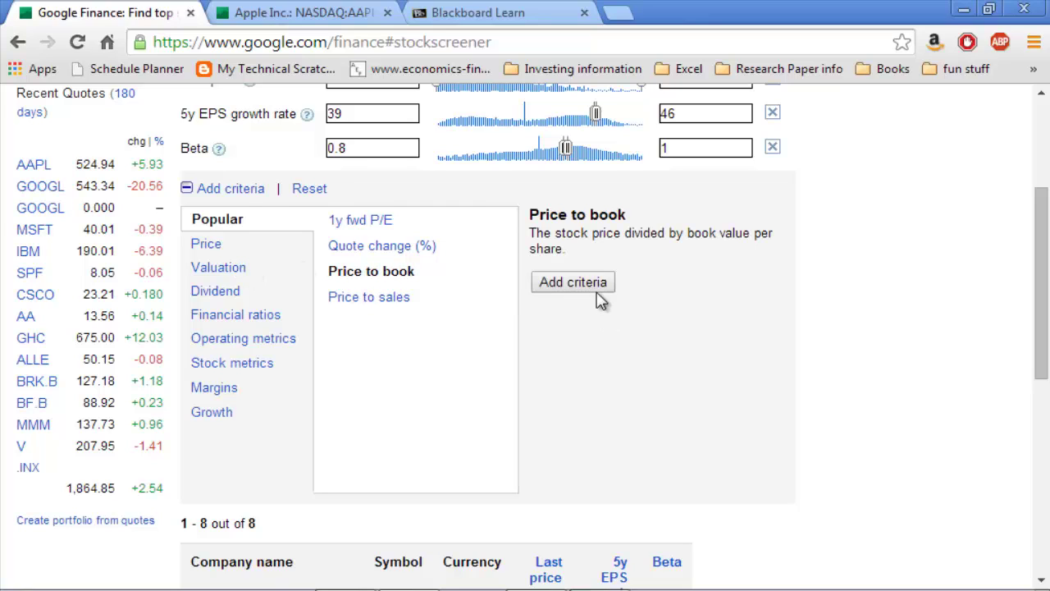
pyautogui.click(594, 284)
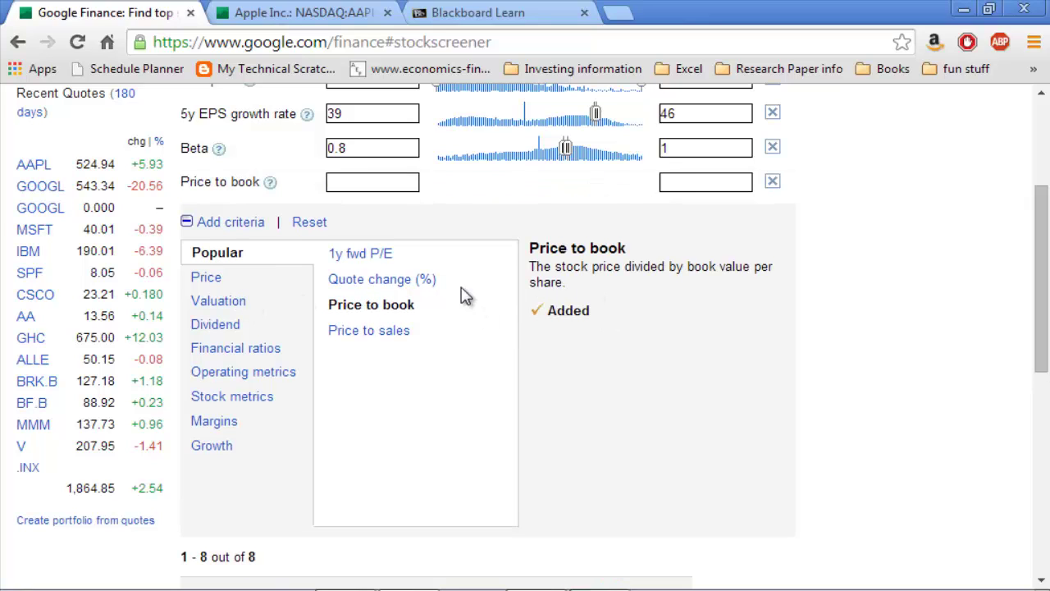
pyautogui.click(386, 331)
pyautogui.click(604, 320)
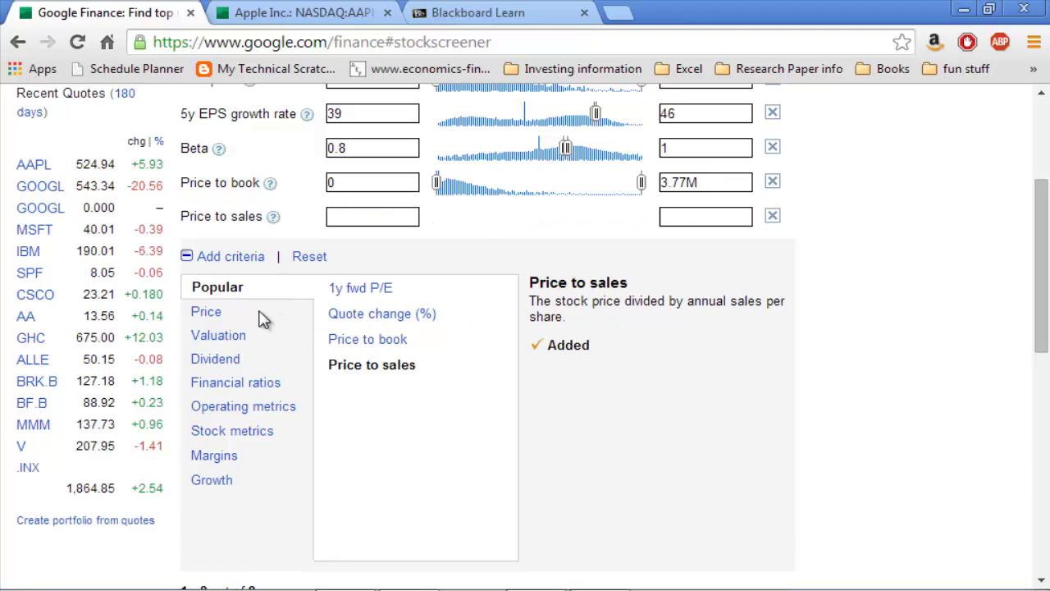
# Add the EPS criterion from the price group to the stock screener.
pyautogui.click(206, 311)
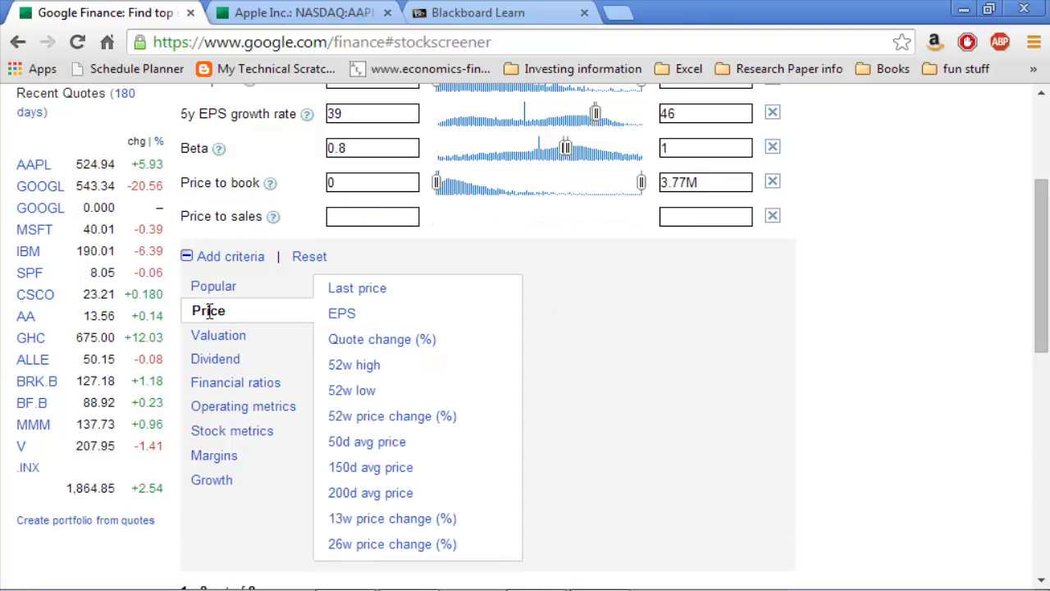
pyautogui.click(341, 313)
pyautogui.click(575, 350)
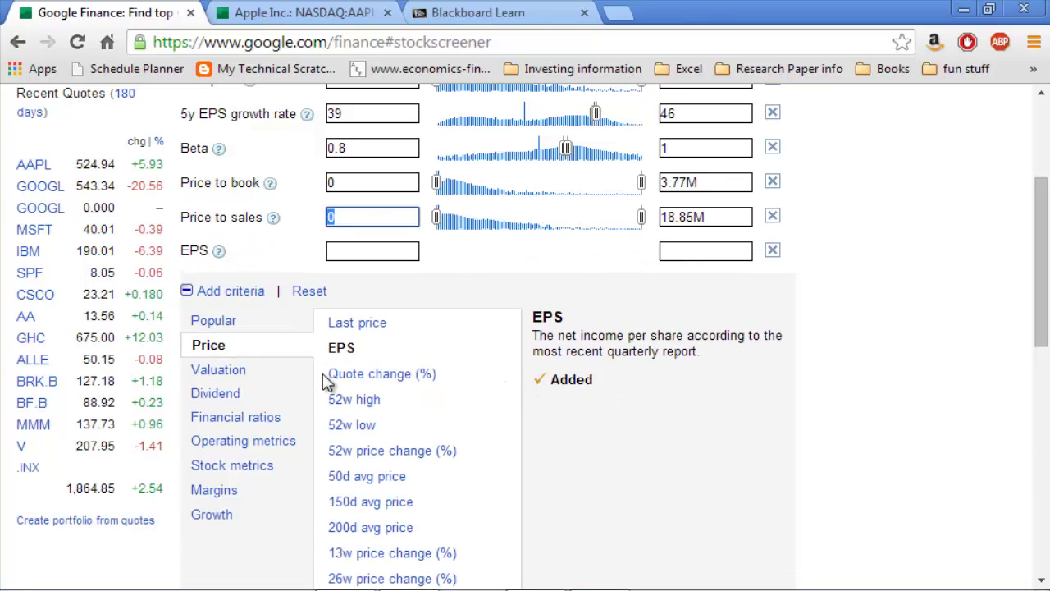
# Add the Market cap criterion from the valuation group to the stock screener.
pyautogui.click(234, 371)
pyautogui.click(365, 326)
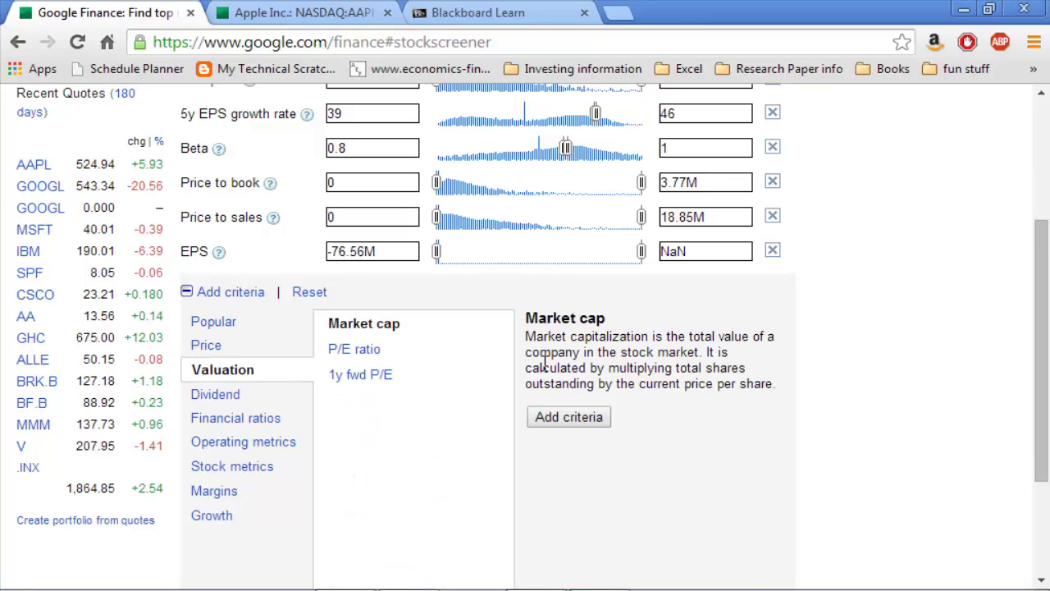
pyautogui.click(555, 420)
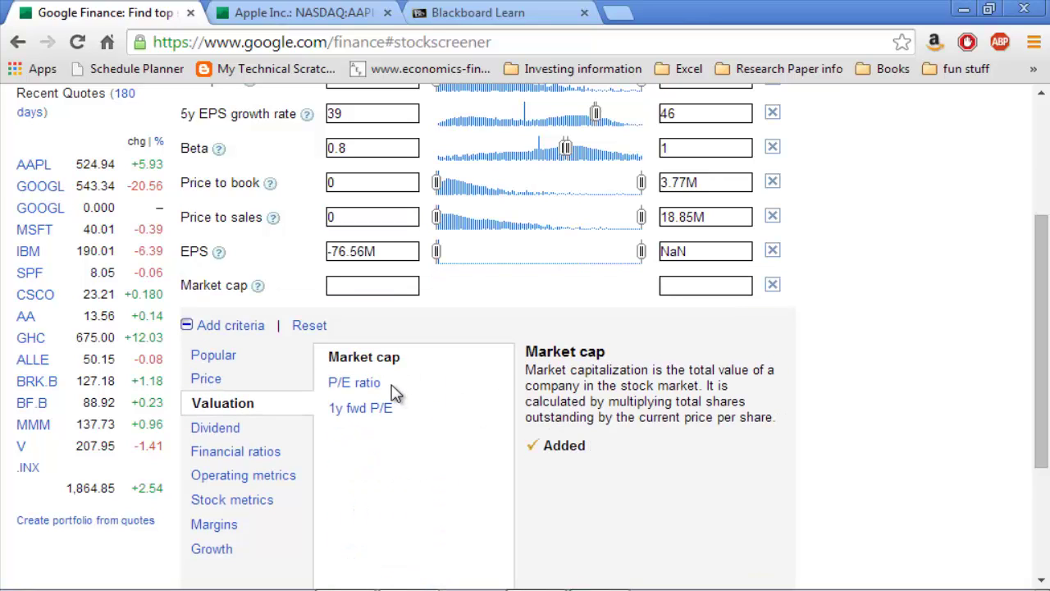
# Check the filtered results and remove the EPS criterion from the screener.
pyautogui.scroll(-3, 661, 406)
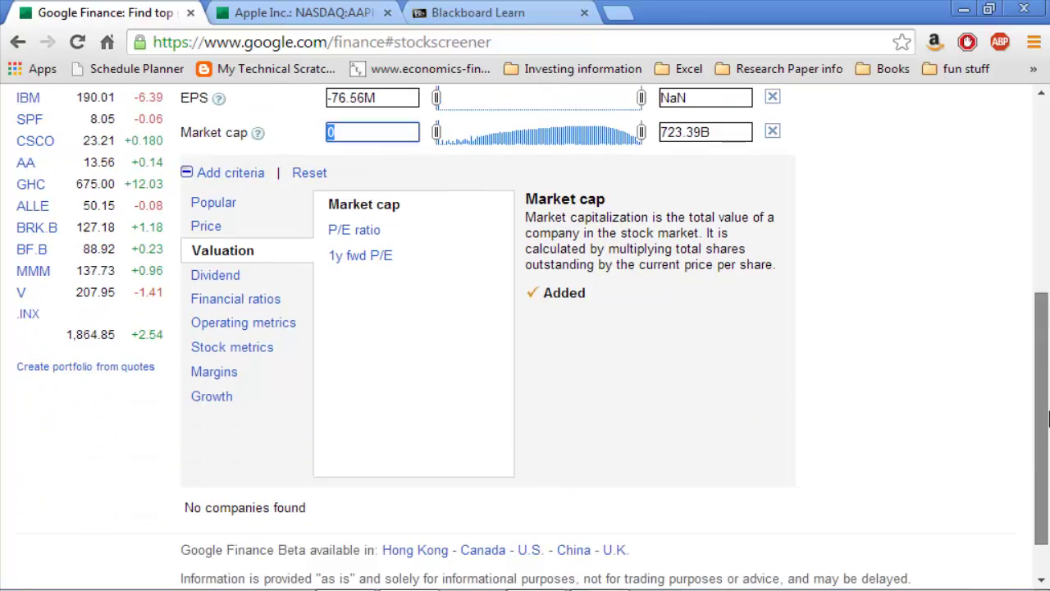
pyautogui.moveTo(1035, 425); pyautogui.dragTo(1034, 292)
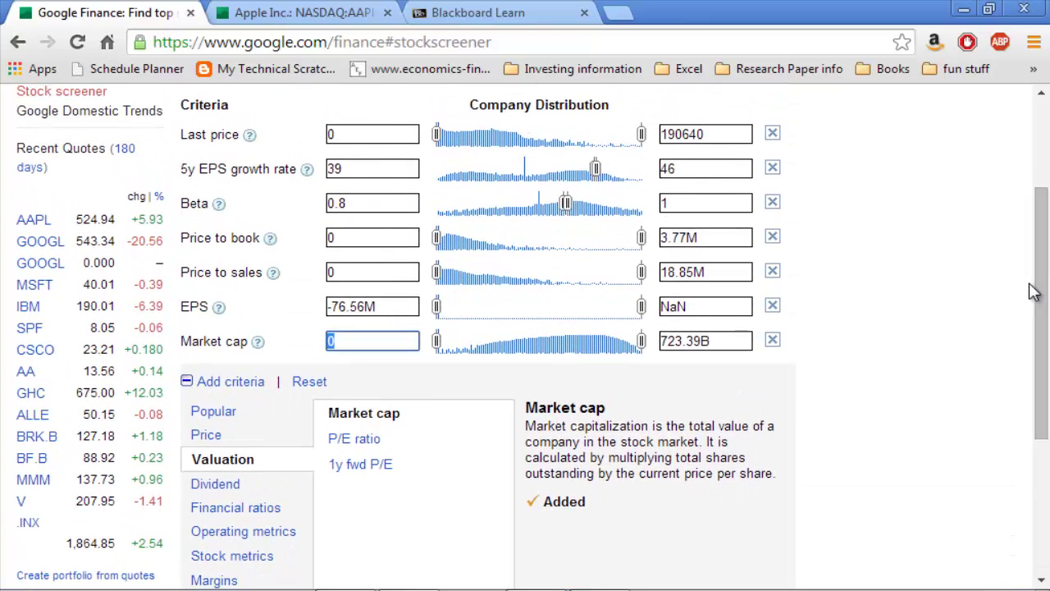
pyautogui.click(773, 306)
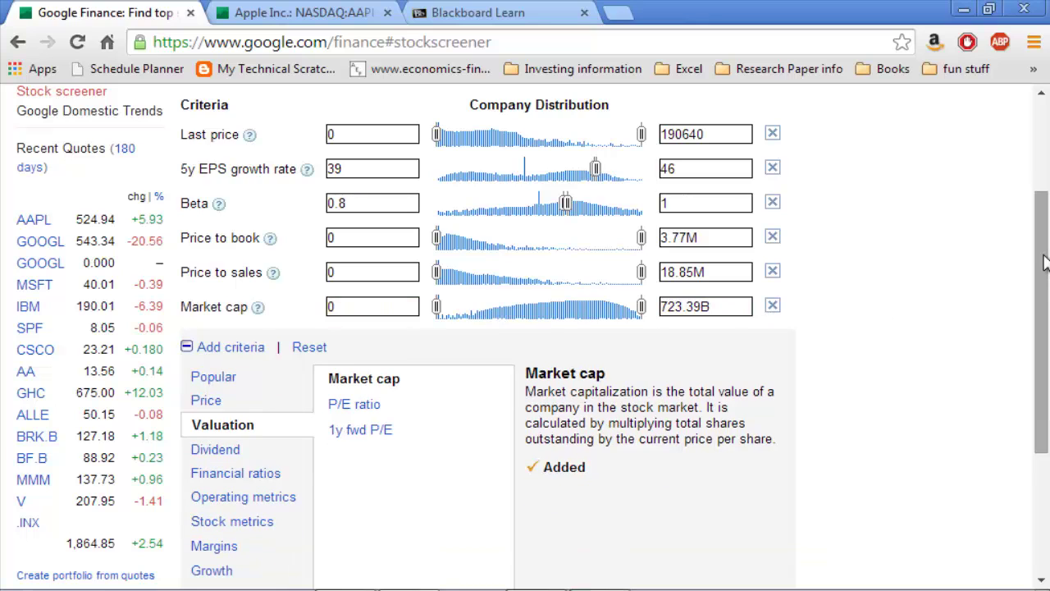
# Review the price to book, price to sales and market cap of the companies that match the criteria.
pyautogui.moveTo(1043, 264); pyautogui.dragTo(1046, 434)
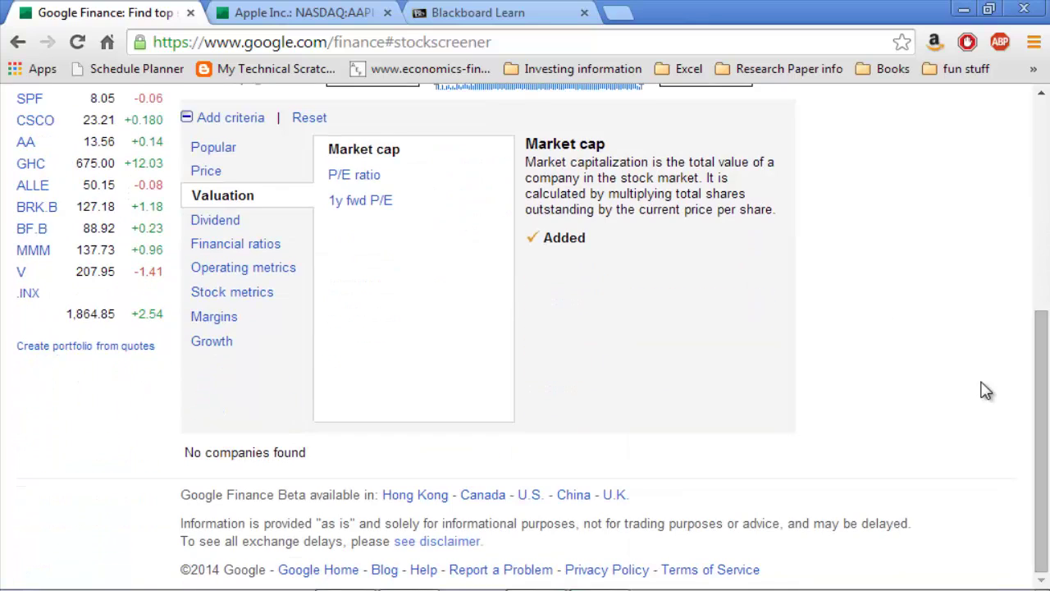
pyautogui.moveTo(1044, 316); pyautogui.dragTo(1046, 422)
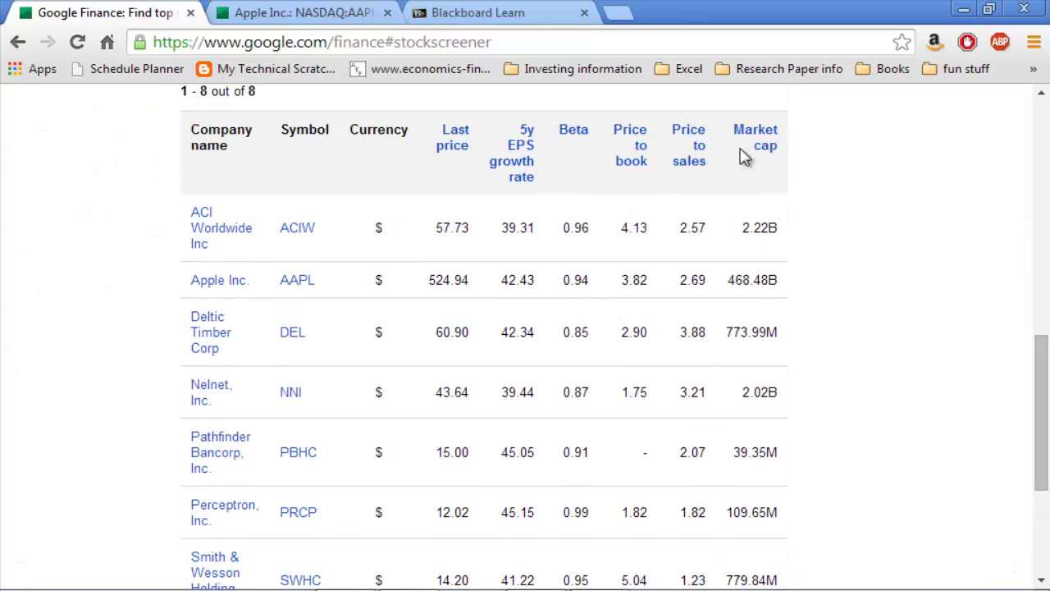
pyautogui.moveTo(1046, 431)
pyautogui.mouseDown()
pyautogui.moveTo(1046, 459)
pyautogui.moveTo(1043, 421)
pyautogui.mouseUp()
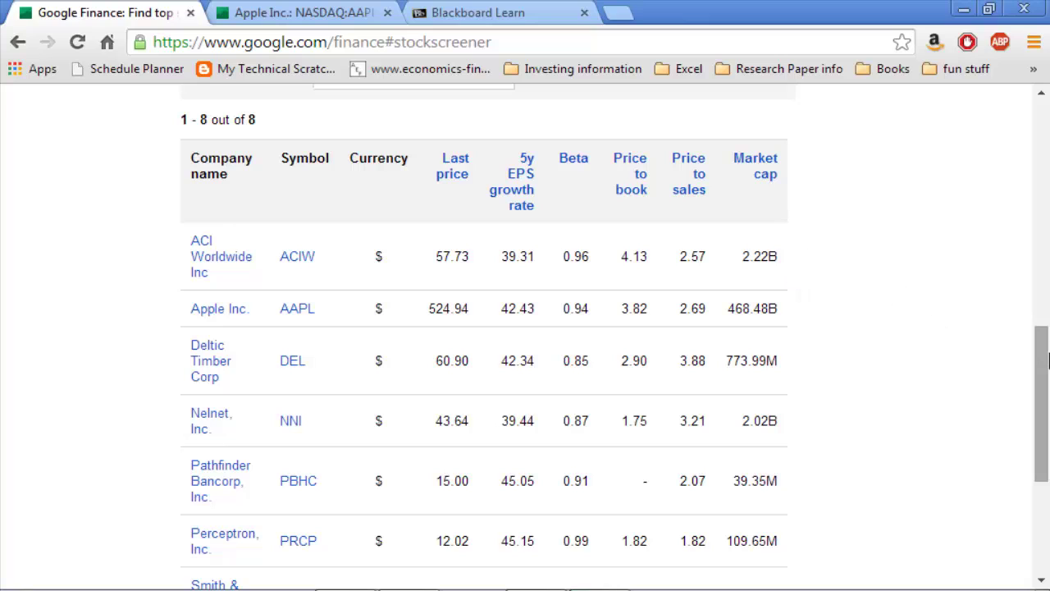
pyautogui.moveTo(1041, 368); pyautogui.dragTo(1042, 422)
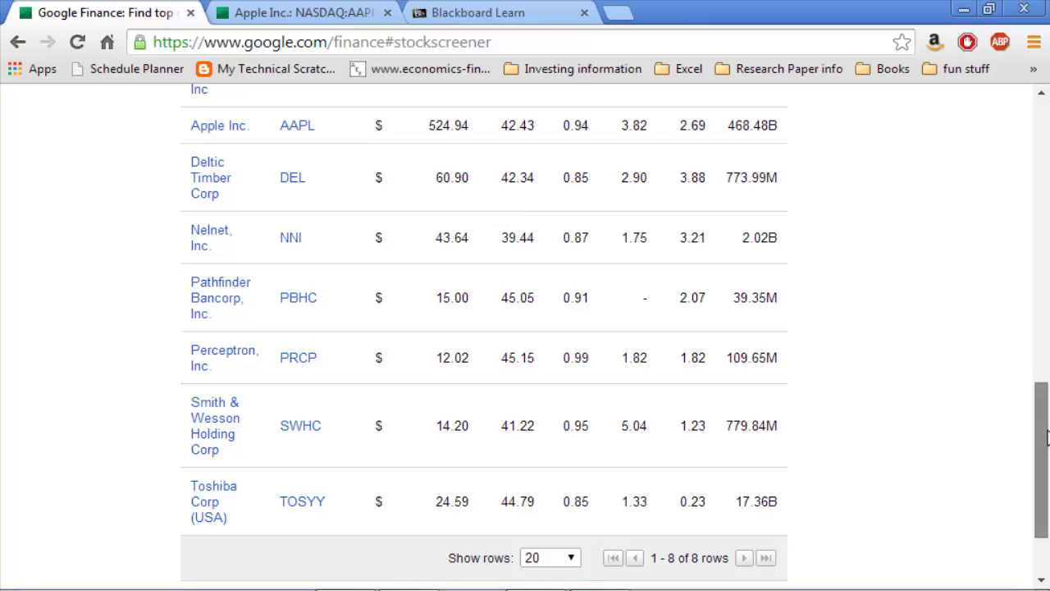
pyautogui.moveTo(1042, 445); pyautogui.dragTo(1045, 402)
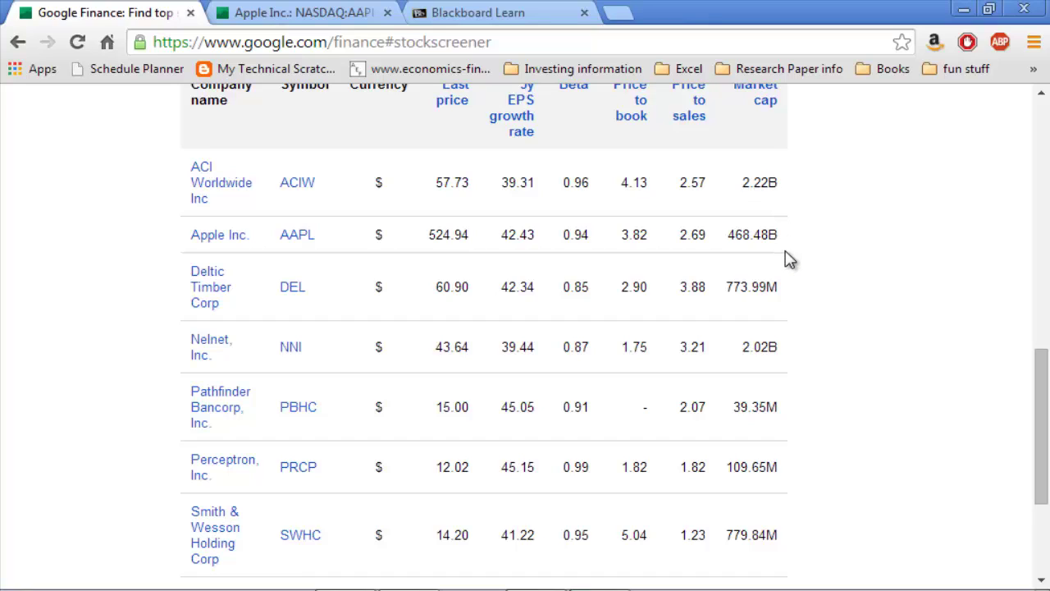
pyautogui.moveTo(1042, 425)
pyautogui.mouseDown()
pyautogui.moveTo(1046, 455)
pyautogui.moveTo(1039, 425)
pyautogui.mouseUp()
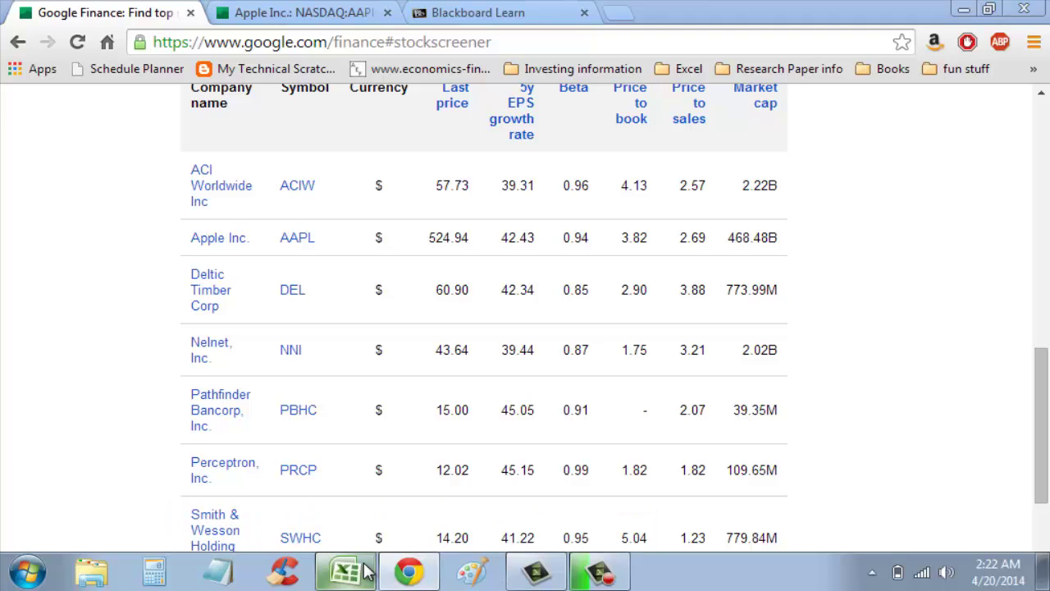
# Switch to the Valuation ratios workbook in Excel and replace the headings in D4 and E4 with AAPL and SWHC.
pyautogui.hotkey('alt', 'Tab')
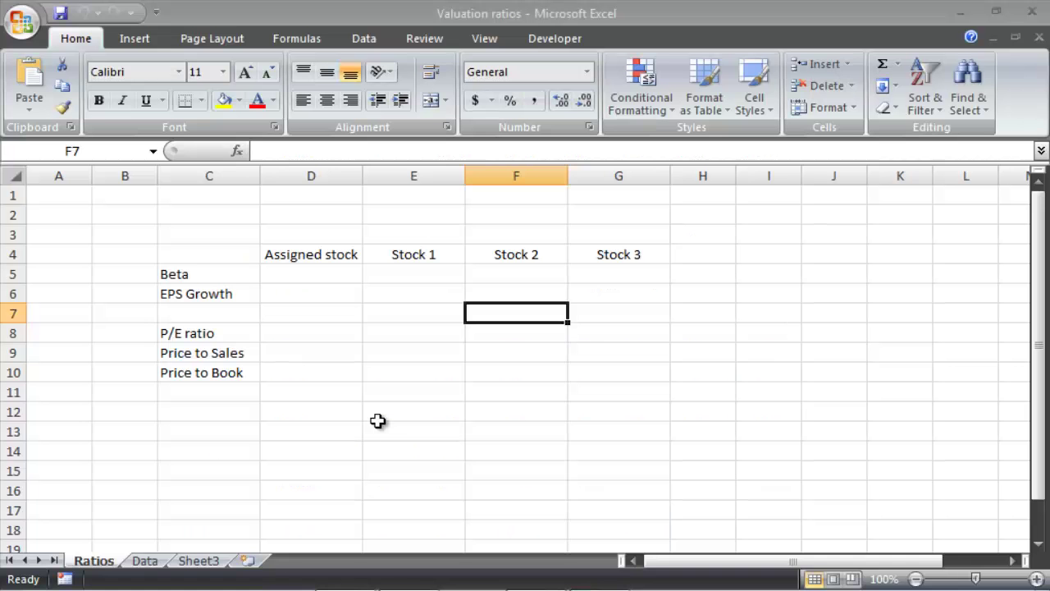
pyautogui.click(336, 249)
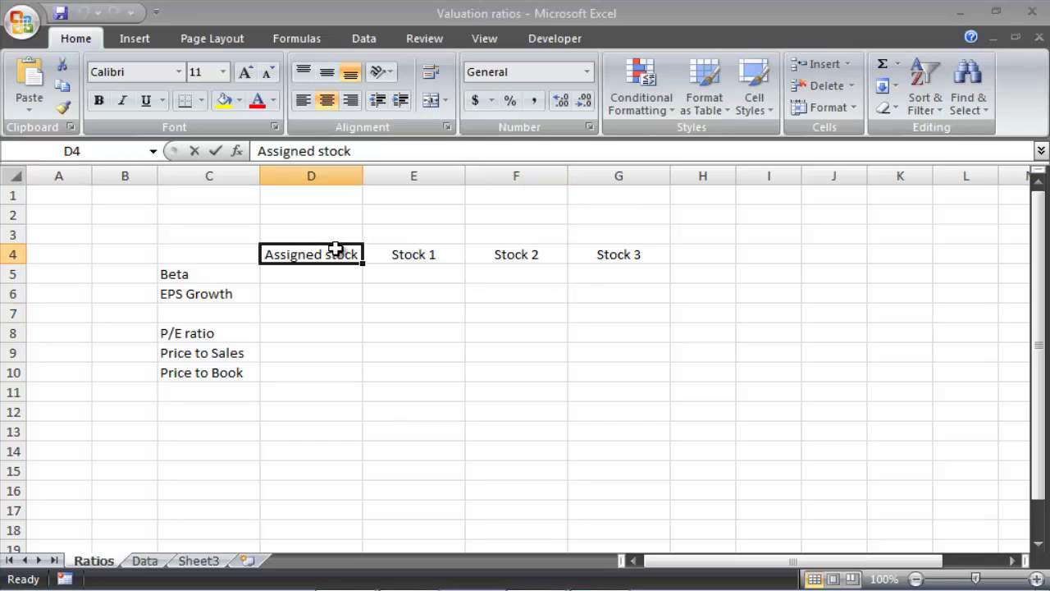
pyautogui.write('AAPL')
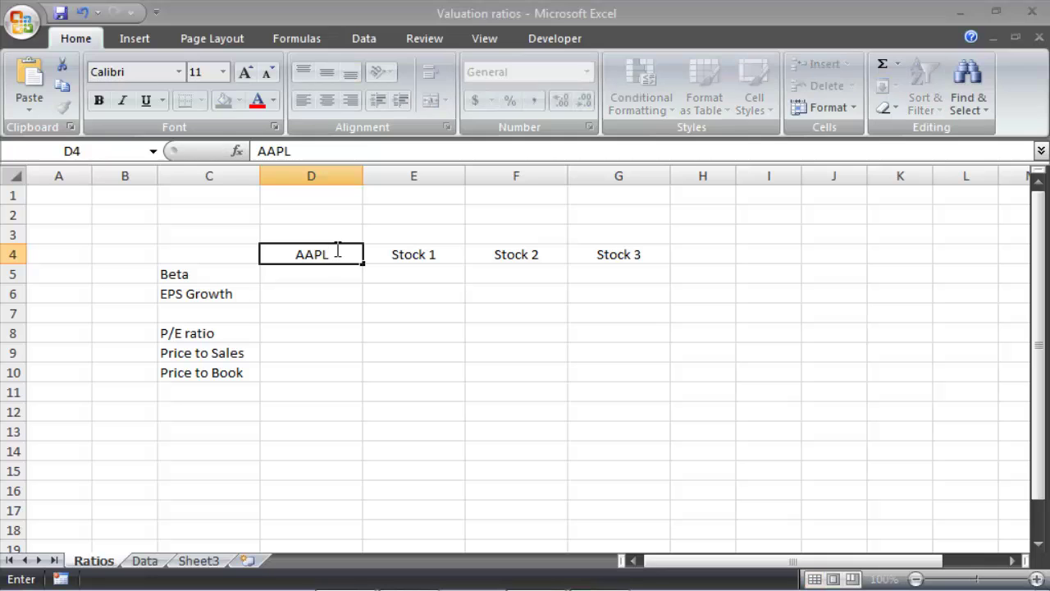
pyautogui.press('Tab')
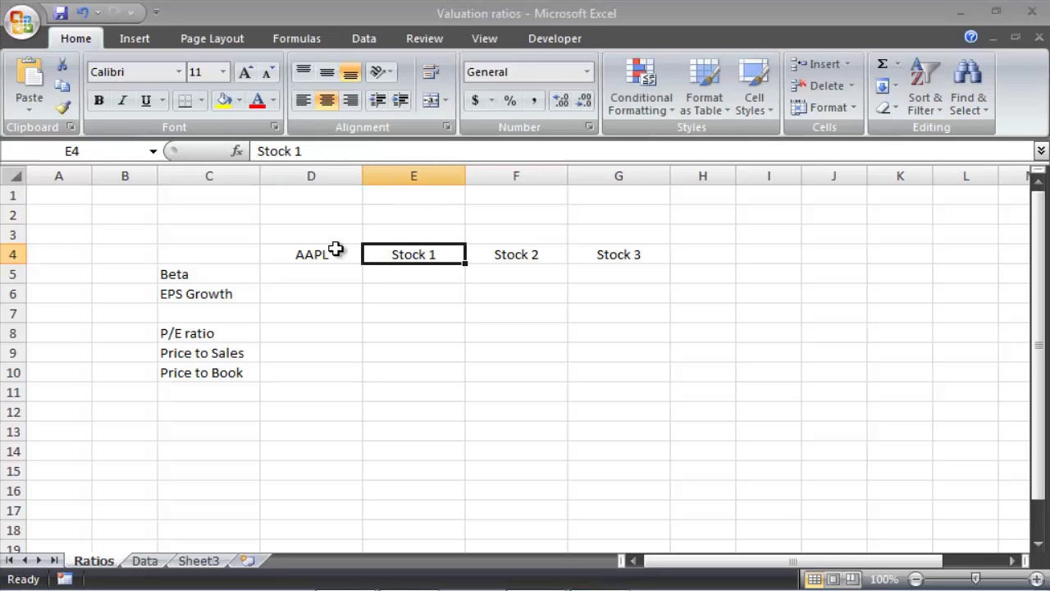
pyautogui.write('S')
pyautogui.click(410, 573)
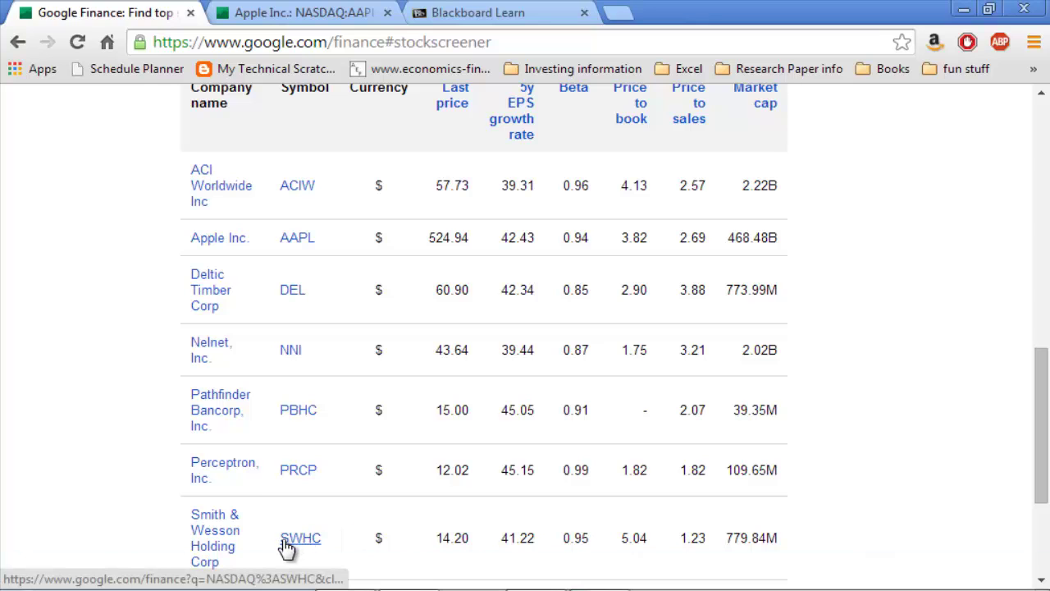
pyautogui.click(408, 572)
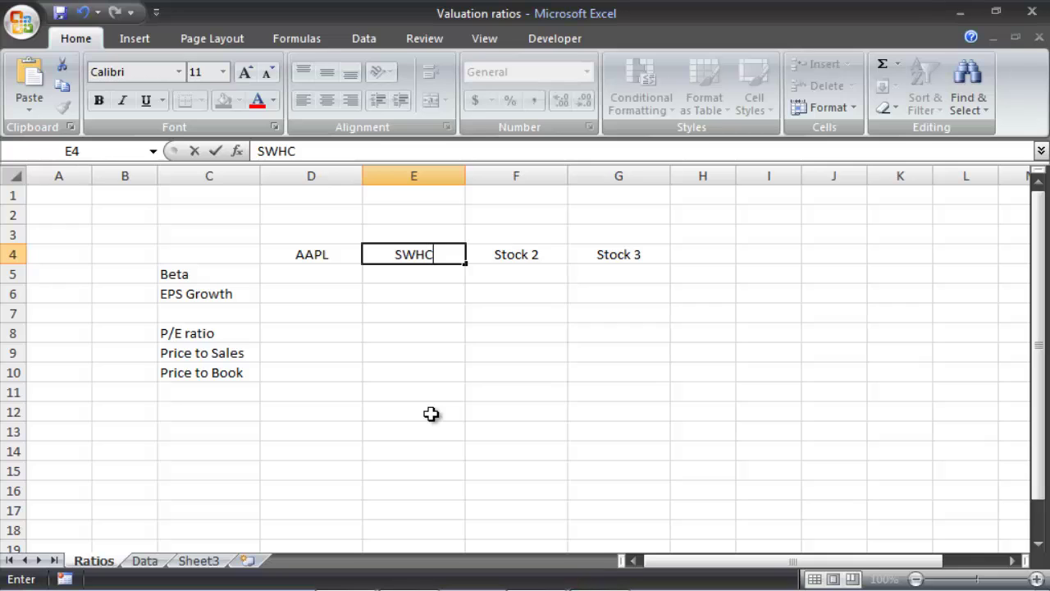
pyautogui.press('Return')
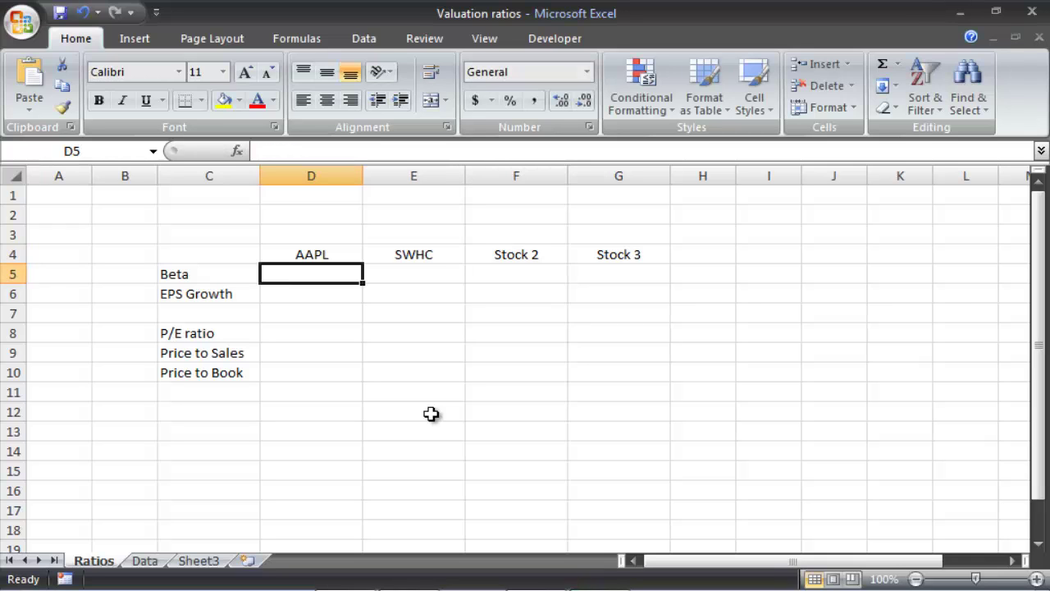
# Look up Apple's Beta on its Google Finance quote page in Chrome and in the stock screener results.
pyautogui.moveTo(507, 261); pyautogui.dragTo(661, 267)
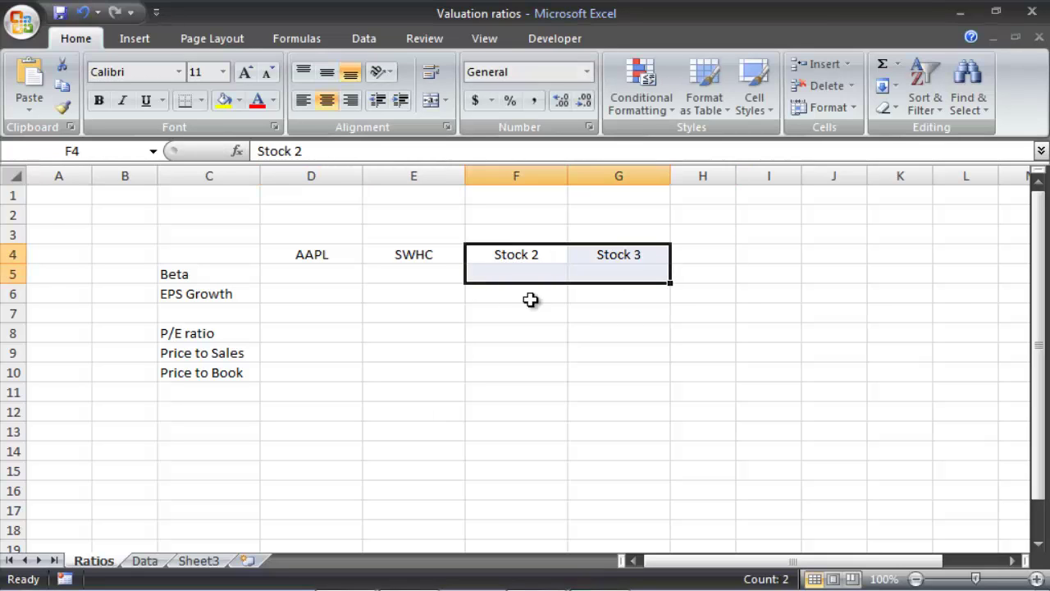
pyautogui.click(504, 314)
pyautogui.click(311, 268)
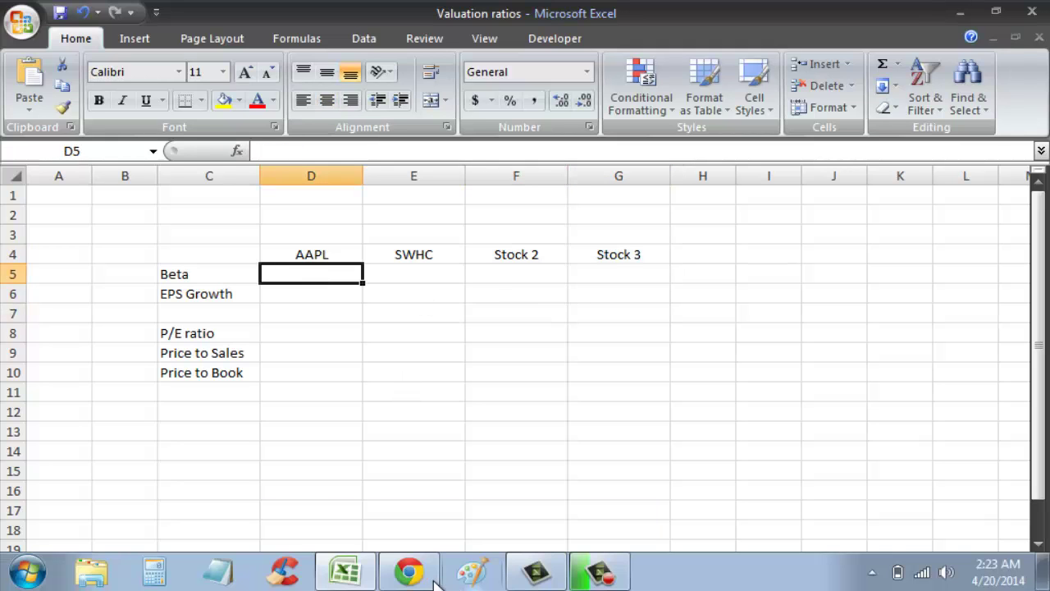
pyautogui.click(428, 579)
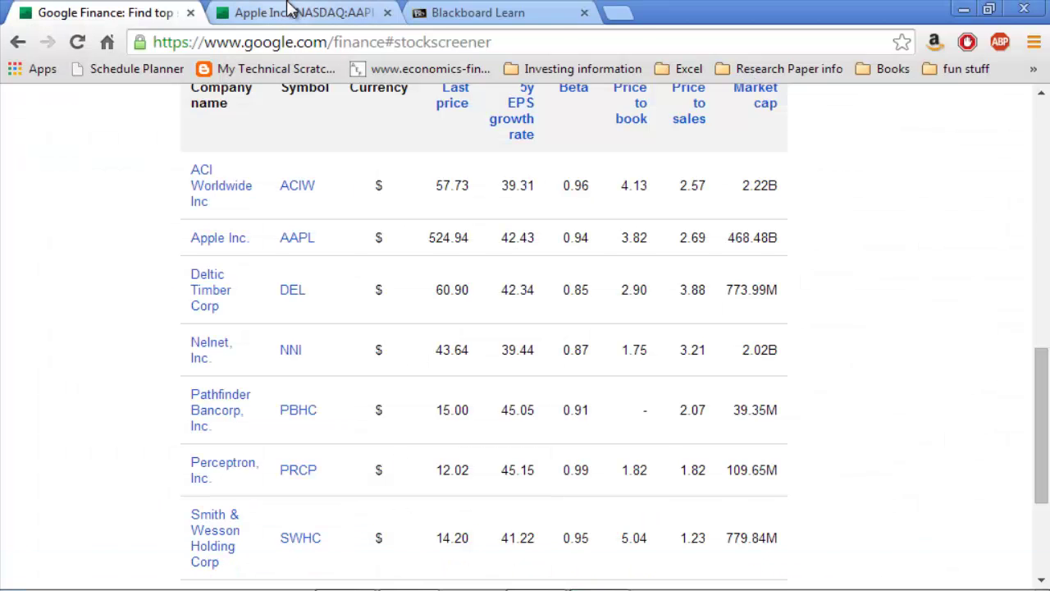
pyautogui.click(288, 11)
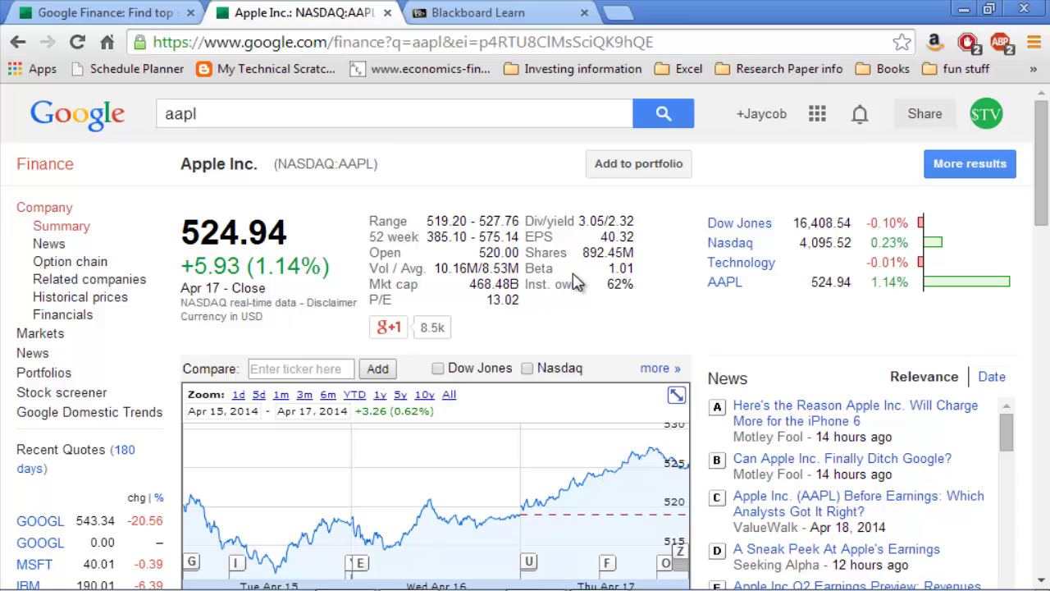
pyautogui.moveTo(617, 269); pyautogui.dragTo(643, 278)
pyautogui.click(643, 277)
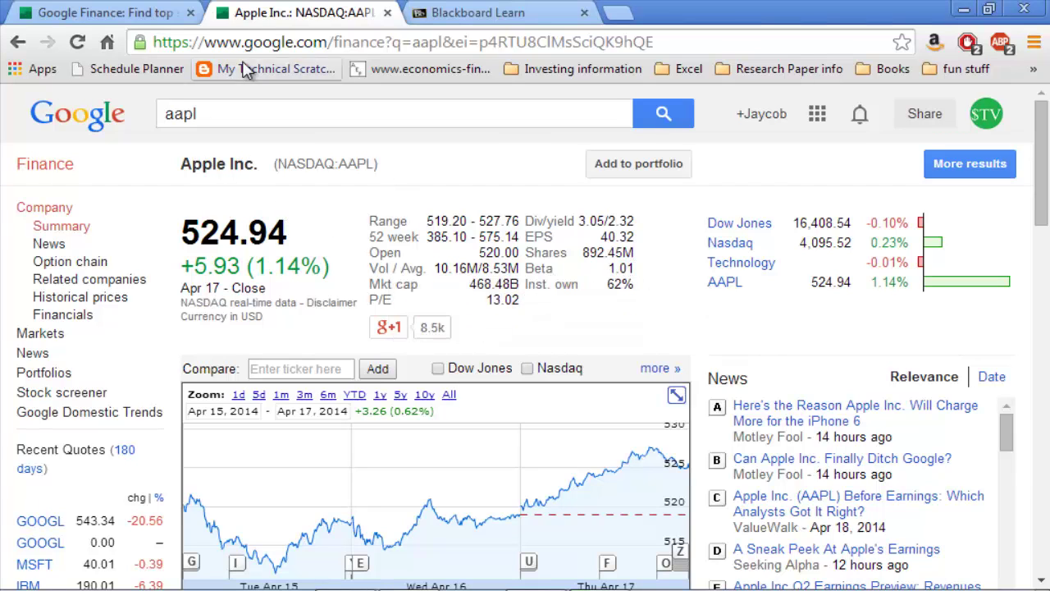
pyautogui.click(150, 8)
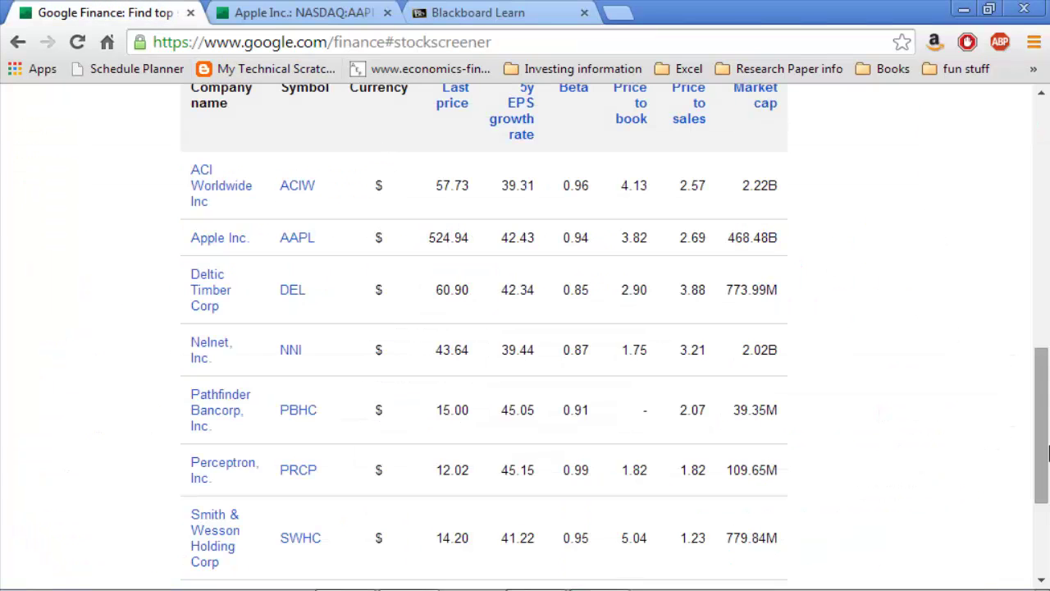
pyautogui.moveTo(1046, 454); pyautogui.dragTo(1046, 451)
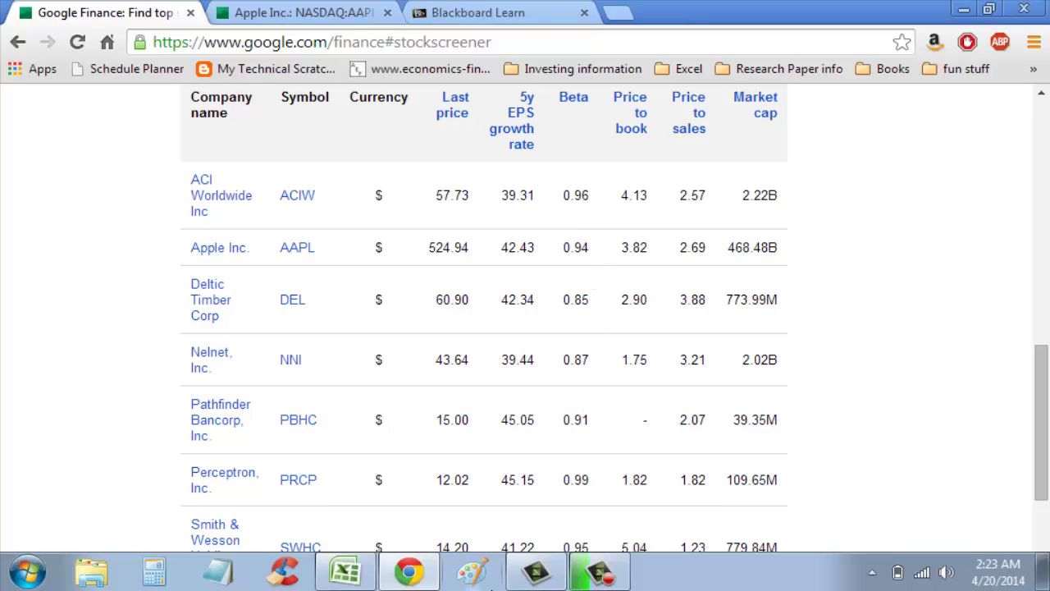
# Switch back to the Valuation ratios workbook in Excel and enter .94 as AAPL's Beta in cell D5.
pyautogui.click(365, 578)
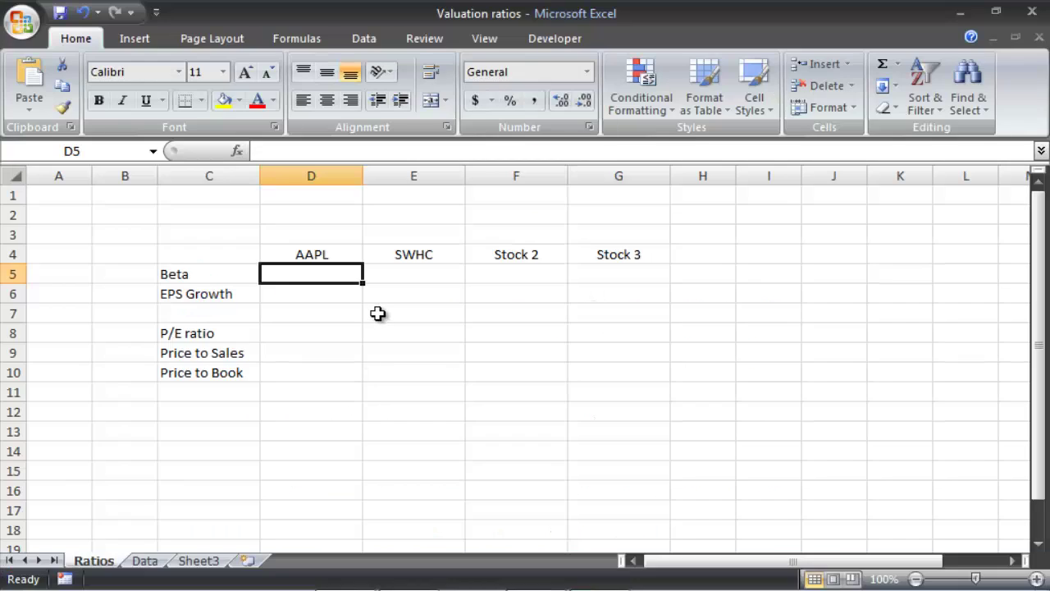
pyautogui.write('.94')
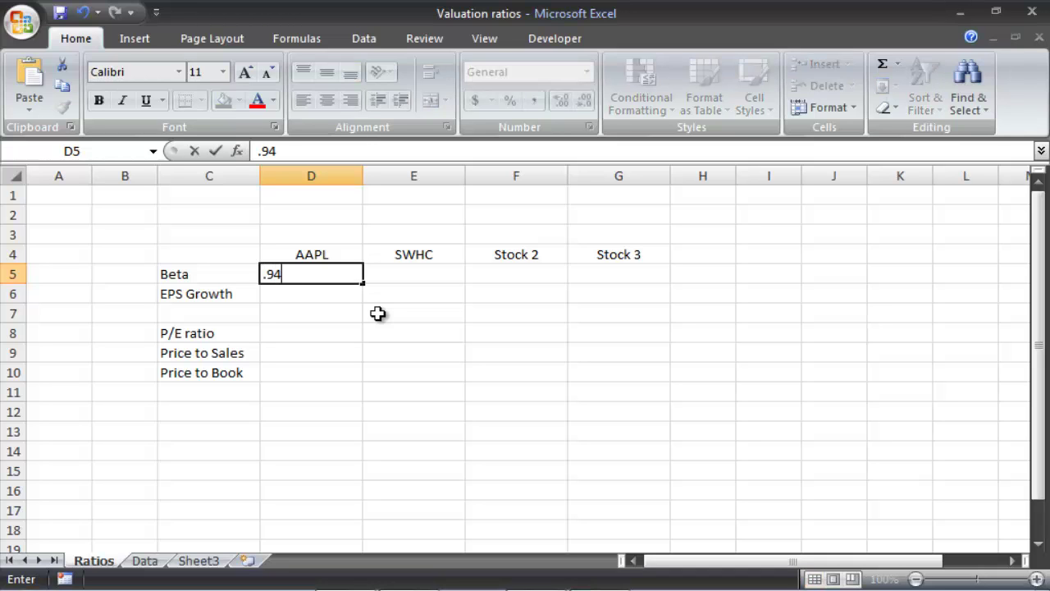
pyautogui.press('Return')
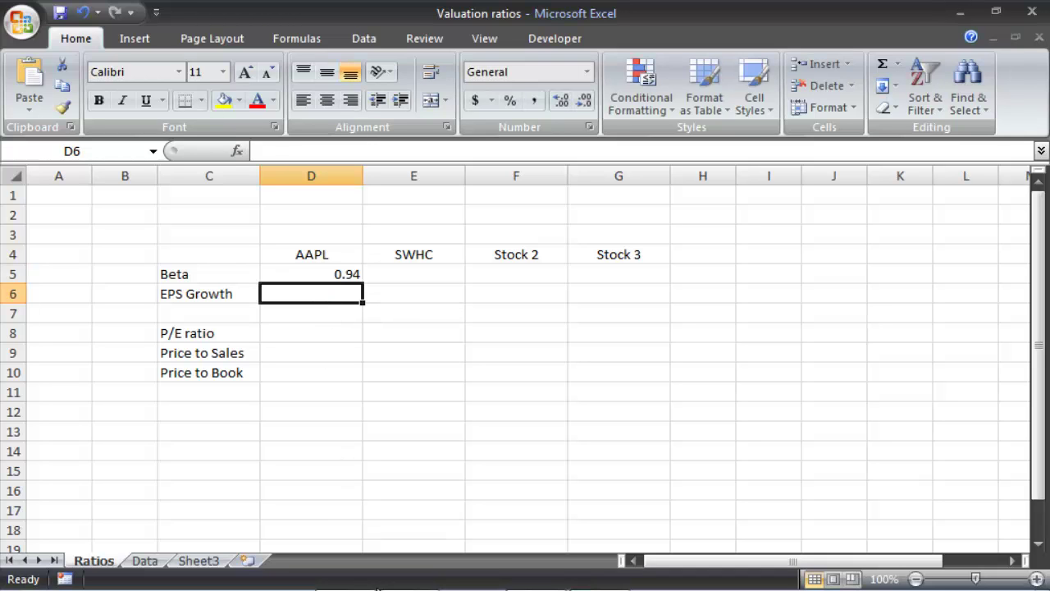
# Look up Apple's 5y EPS growth rate in the Chrome stock screener and enter 42.43 in cell D6 of the Excel Ratios sheet.
pyautogui.click(428, 579)
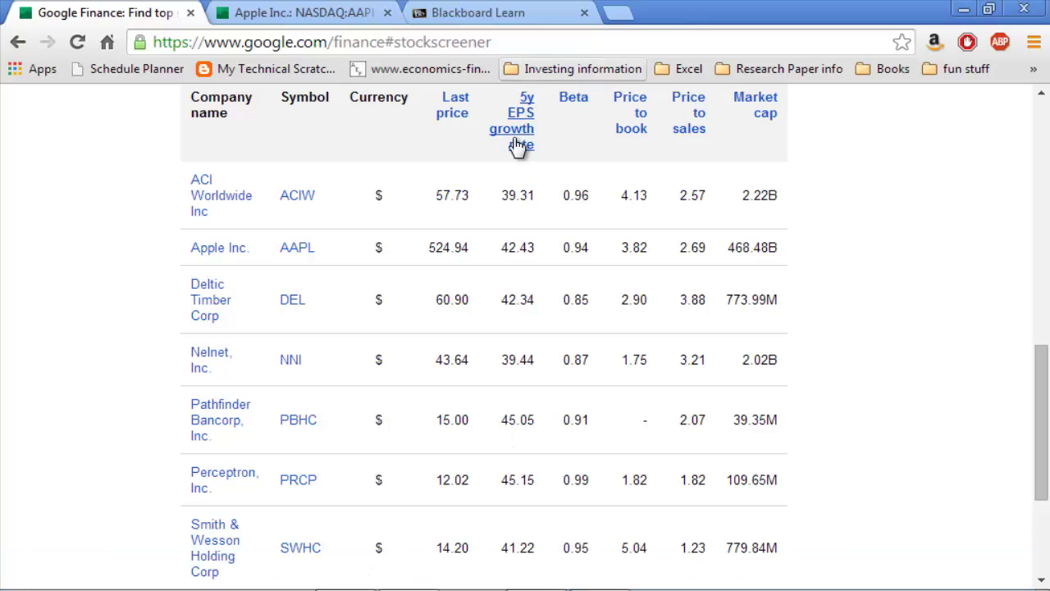
pyautogui.moveTo(503, 244); pyautogui.dragTo(543, 249)
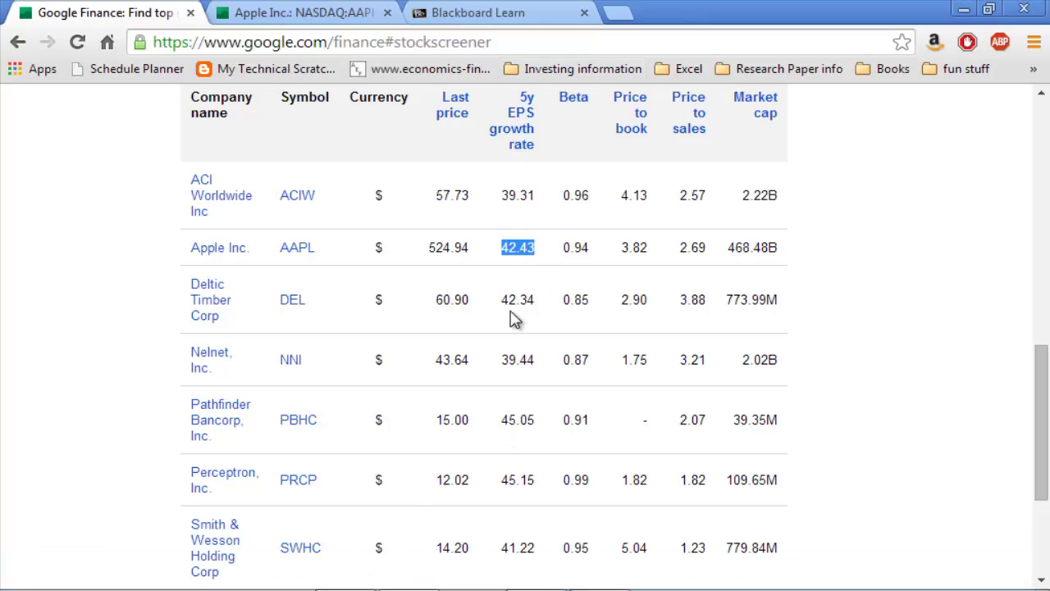
pyautogui.click(338, 572)
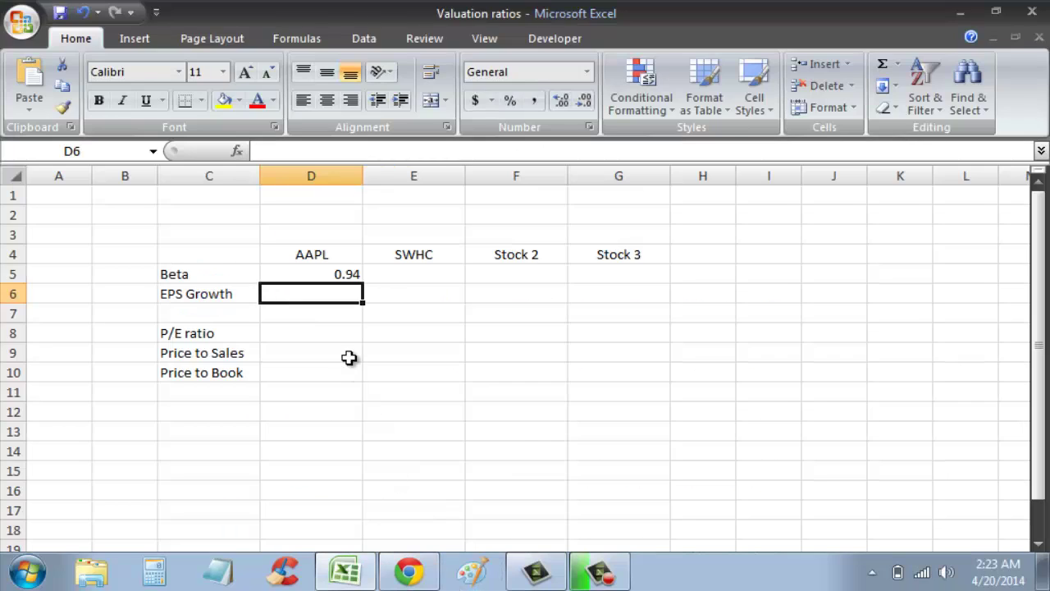
pyautogui.write('42.4')
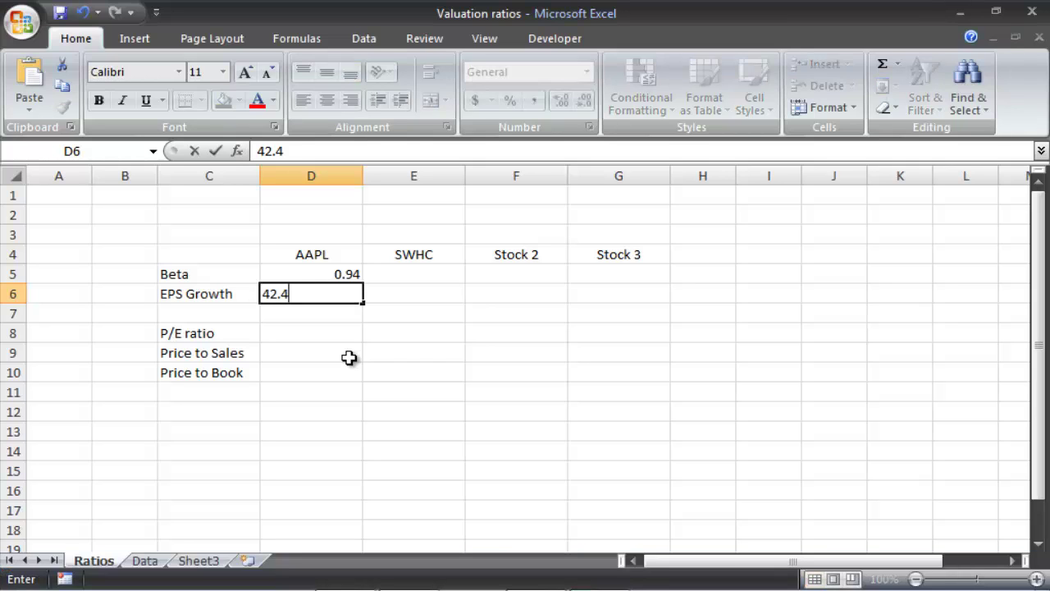
pyautogui.write('3')
pyautogui.click(309, 328)
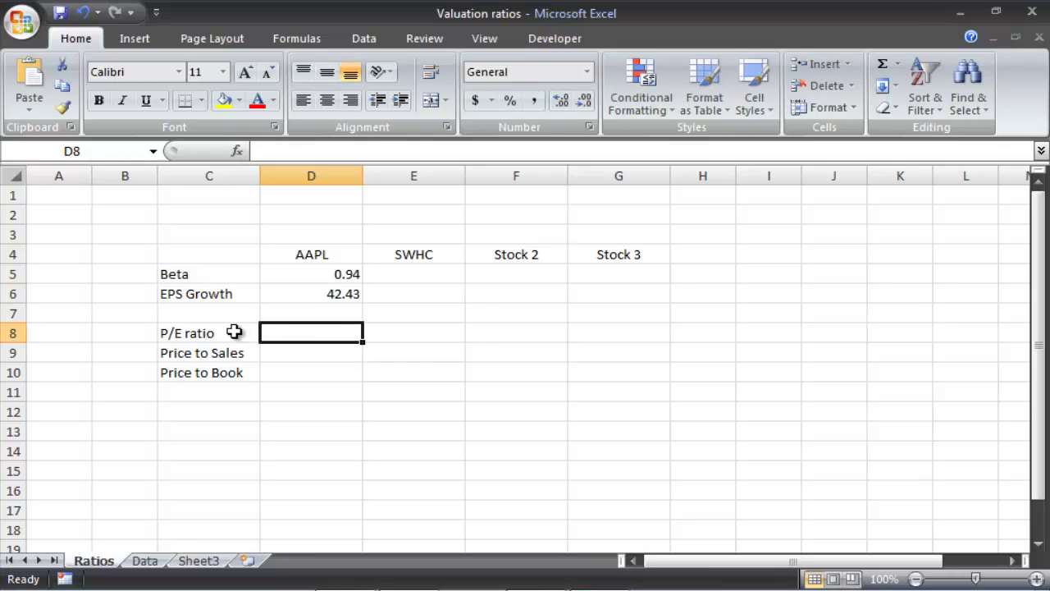
pyautogui.click(275, 352)
pyautogui.click(275, 375)
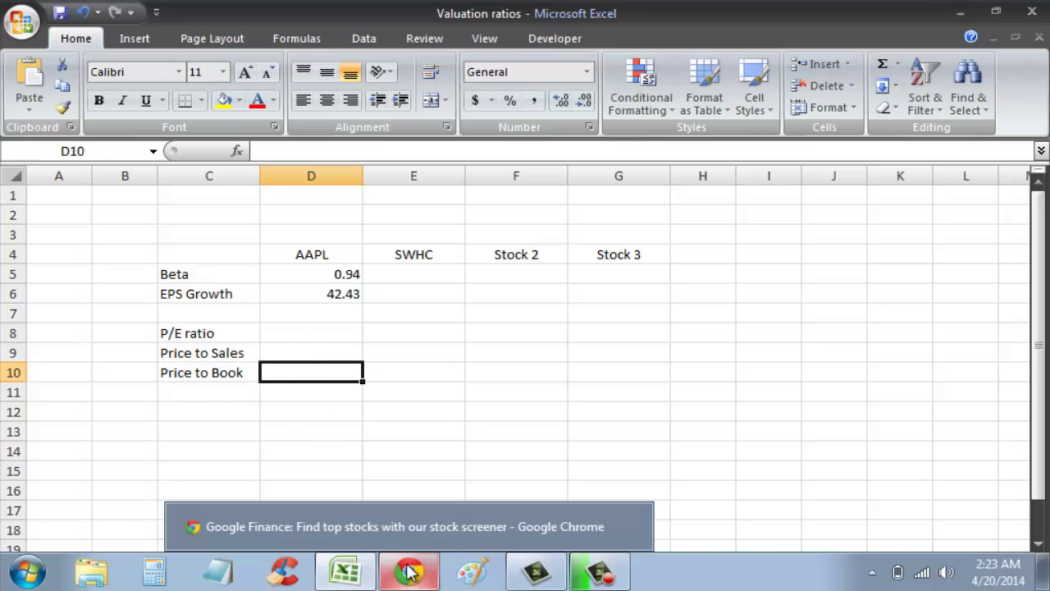
pyautogui.click(435, 571)
pyautogui.click(893, 322)
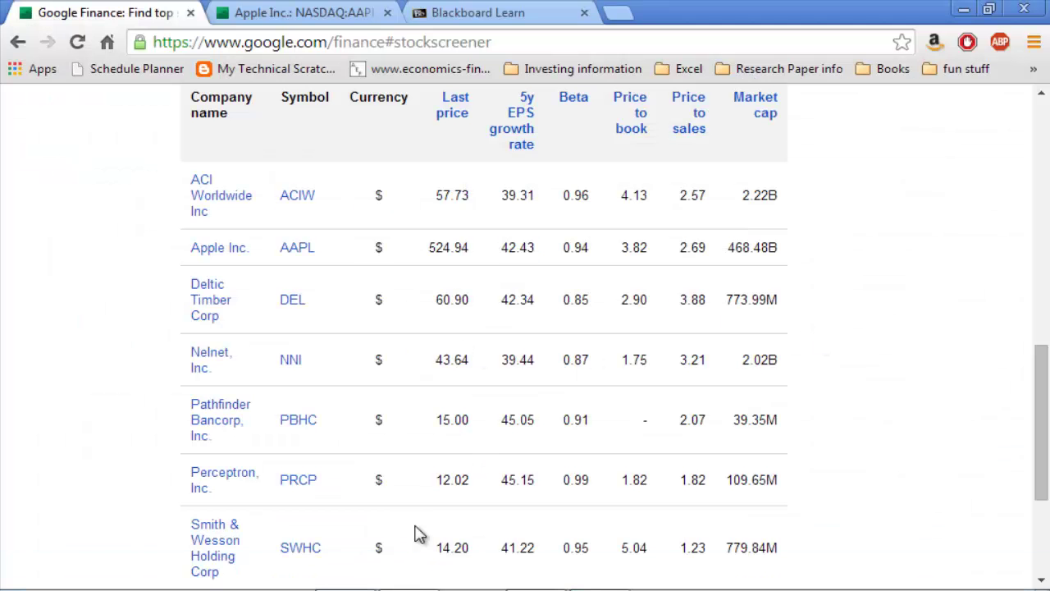
pyautogui.click(386, 581)
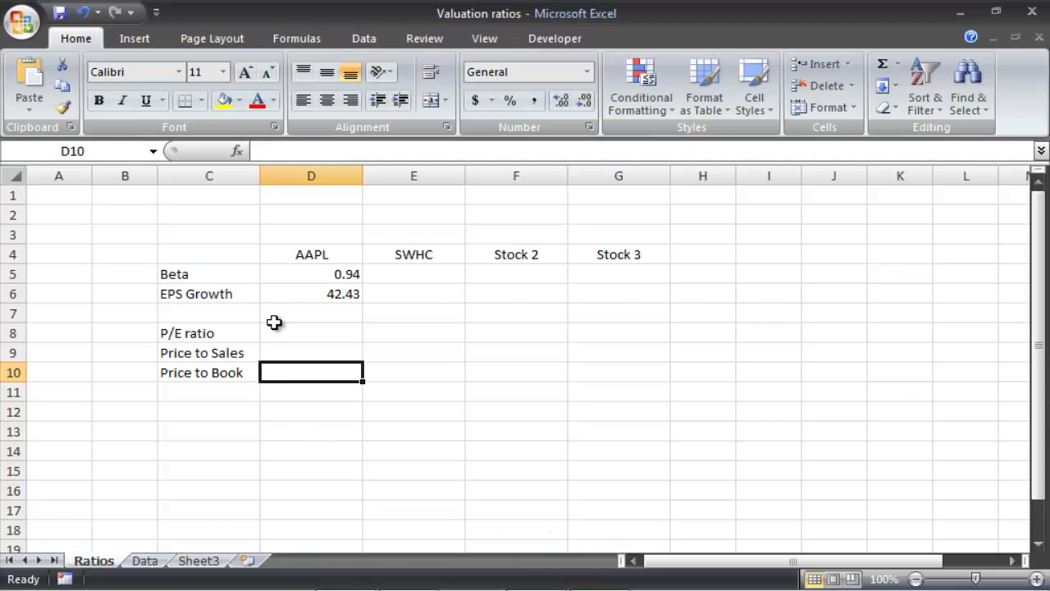
# Replace the Assigned stock heading in cell C5 of the Data sheet with AAPL.
pyautogui.click(156, 566)
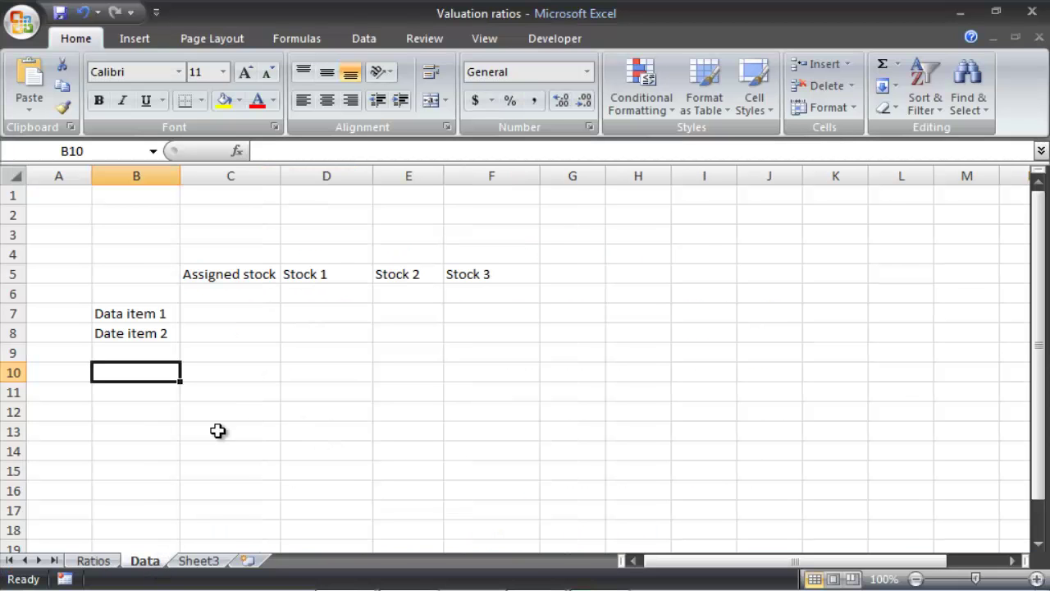
pyautogui.click(261, 273)
pyautogui.write('AAPL')
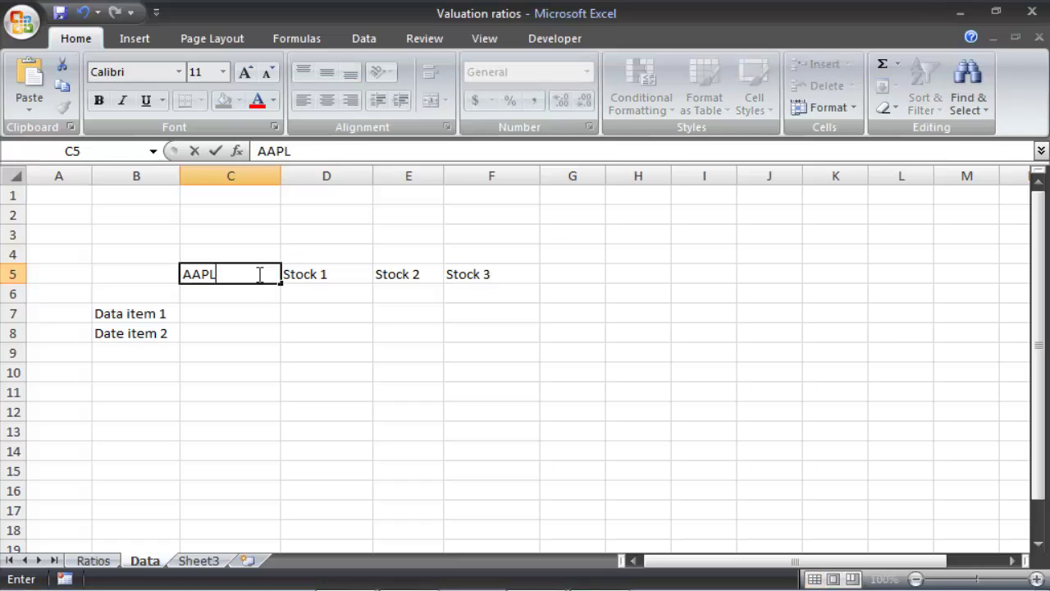
pyautogui.press('Tab')
# Check the P/E ratio row on the Ratios sheet and relabel Data item 1 in cell B7 of the Data sheet as Price.
pyautogui.click(185, 309)
pyautogui.click(161, 310)
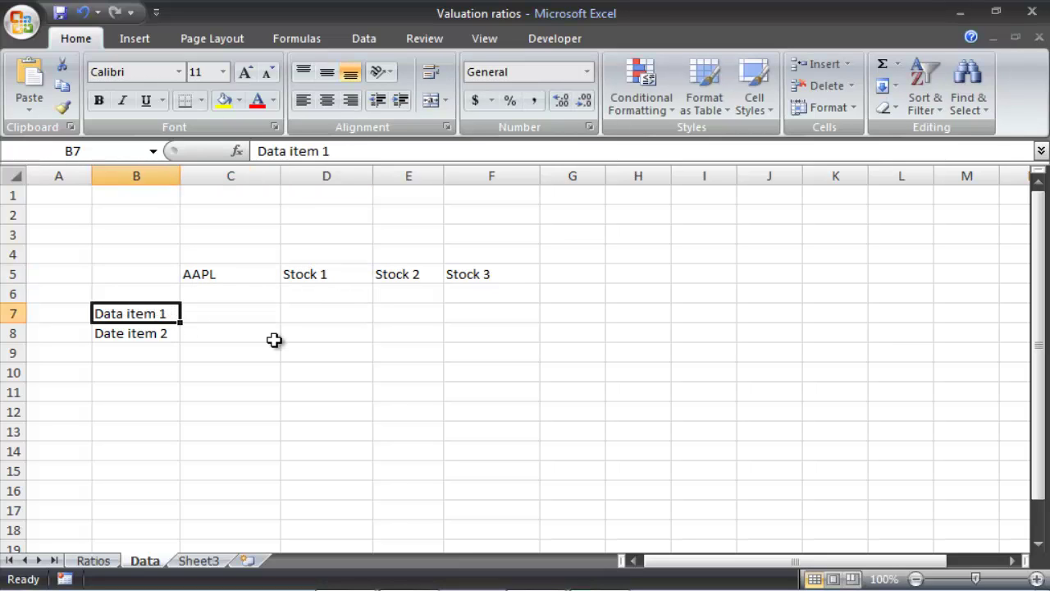
pyautogui.click(90, 563)
pyautogui.click(191, 328)
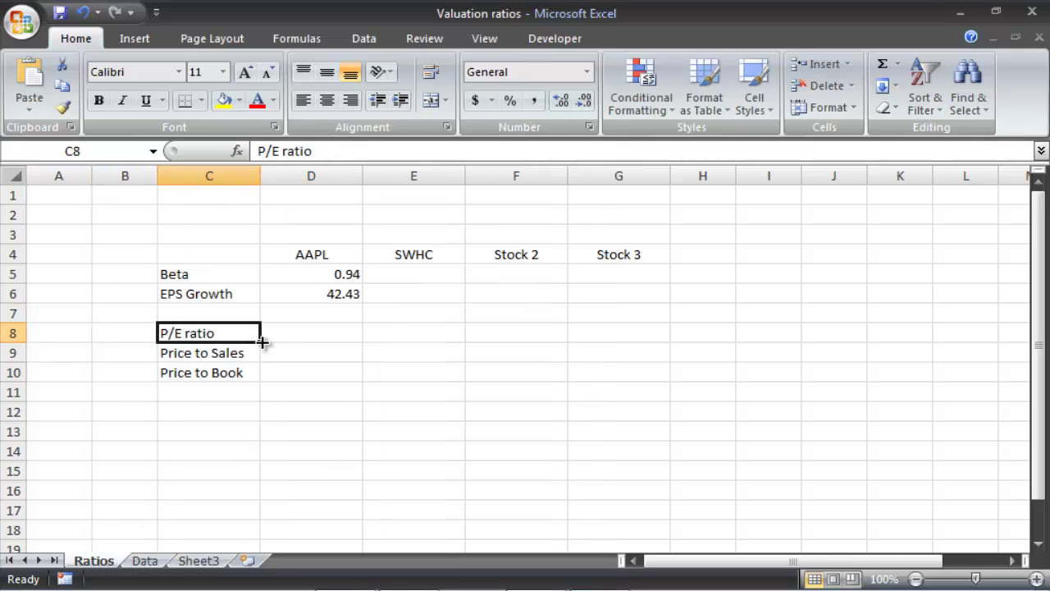
pyautogui.click(136, 564)
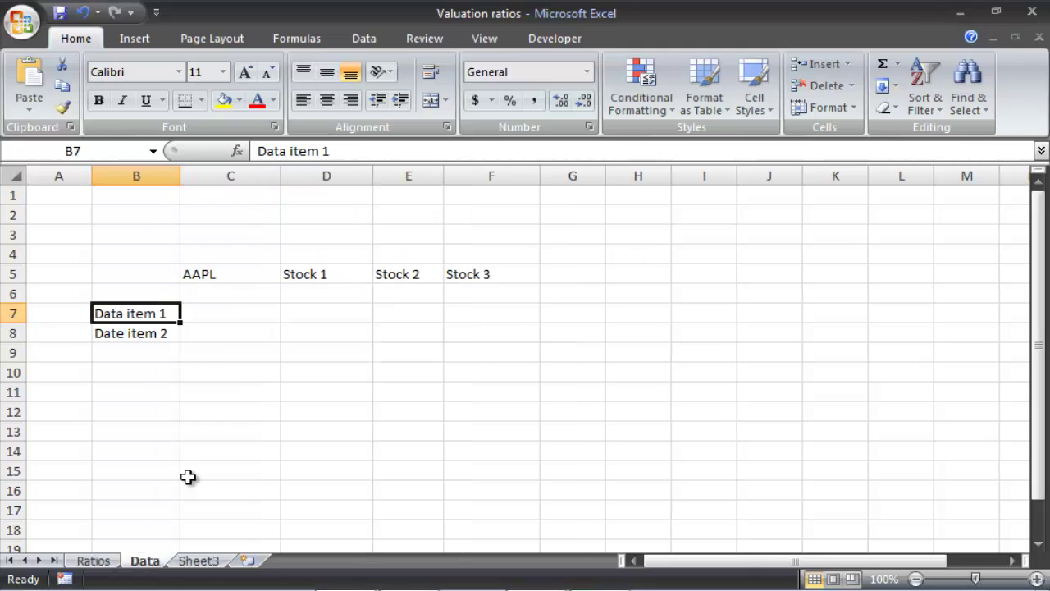
pyautogui.write('Price')
pyautogui.press('Tab')
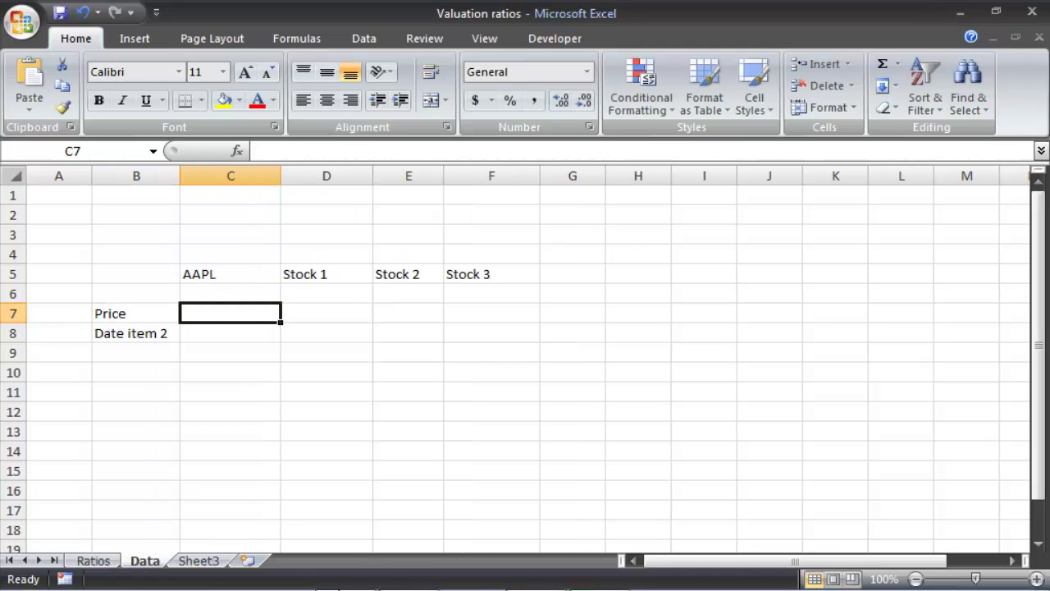
# Look up Apple's share price on its Google Finance quote page in Chrome and enter 524.94 in cell C7 of the Excel Data sheet.
pyautogui.click(408, 572)
pyautogui.click(333, 12)
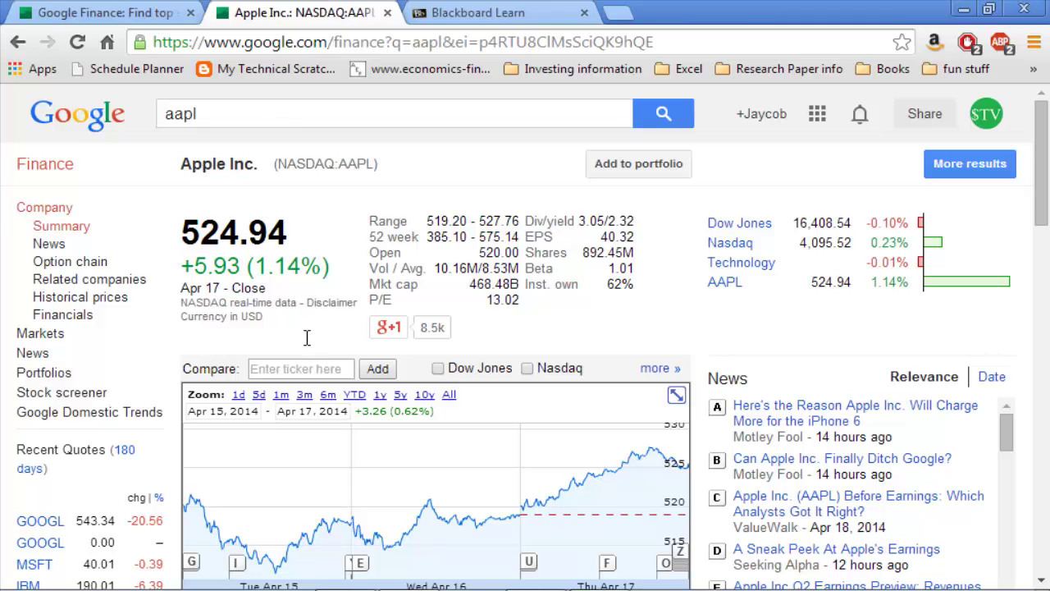
pyautogui.click(354, 573)
pyautogui.write('524.94')
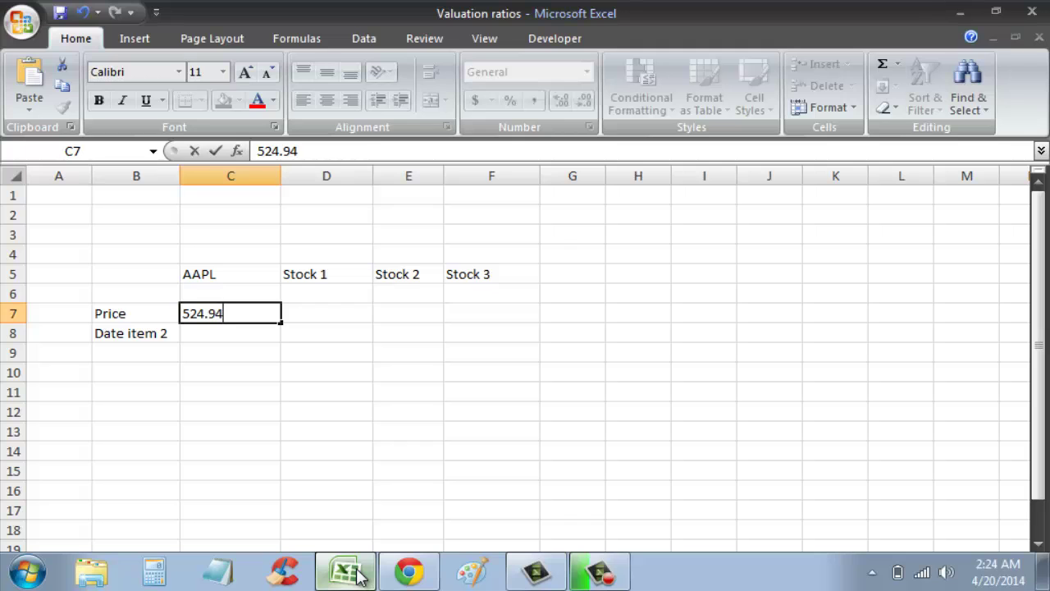
pyautogui.press('Return')
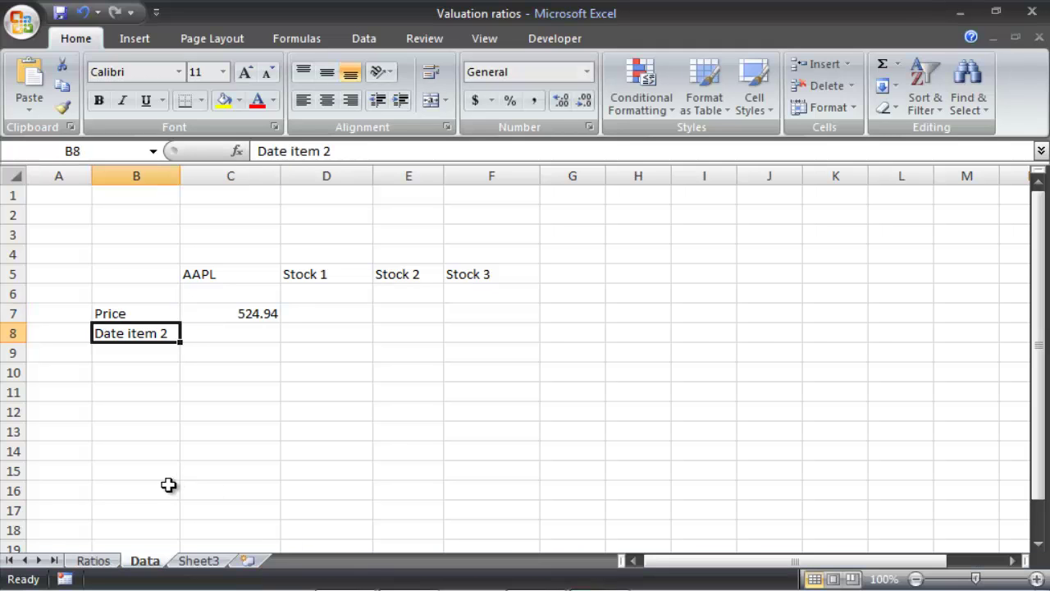
# Recheck the P/E ratio row on the Ratios sheet and replace the label in cell B8 of the Data sheet with EPS.
pyautogui.click(103, 564)
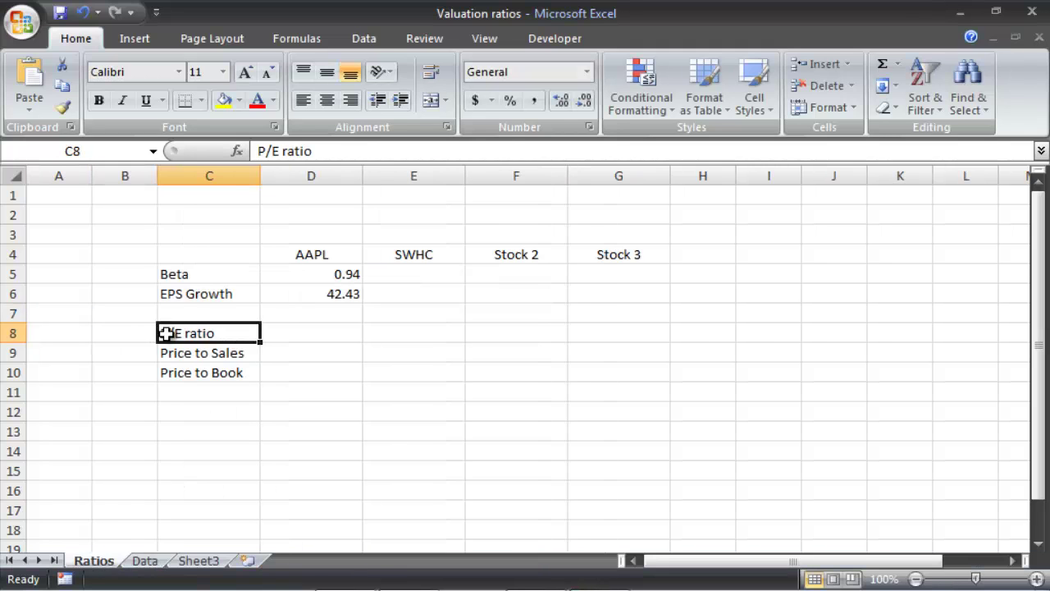
pyautogui.click(144, 561)
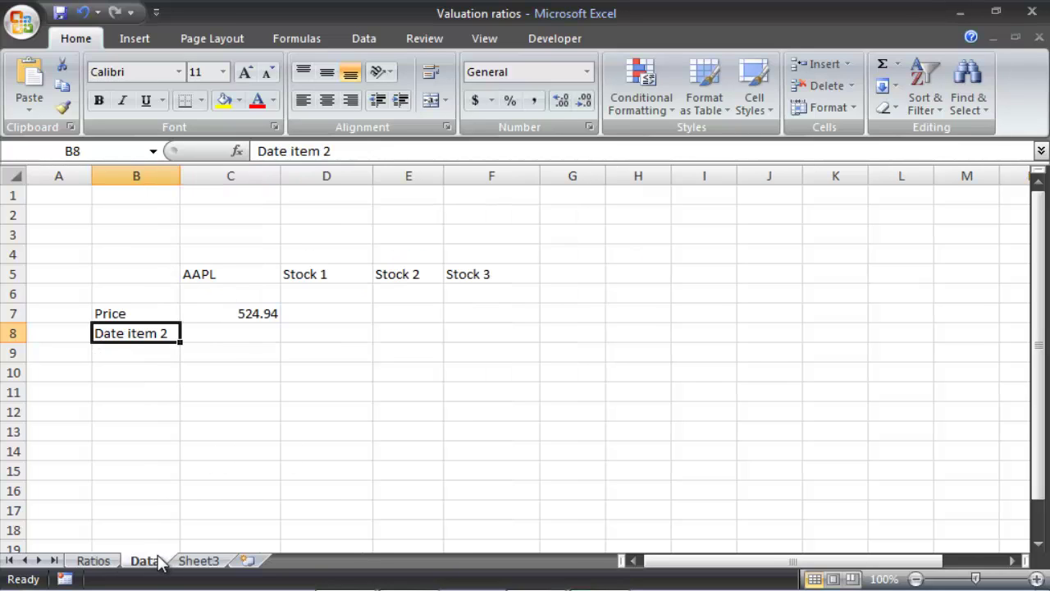
pyautogui.click(221, 316)
pyautogui.click(162, 331)
pyautogui.write('EPS')
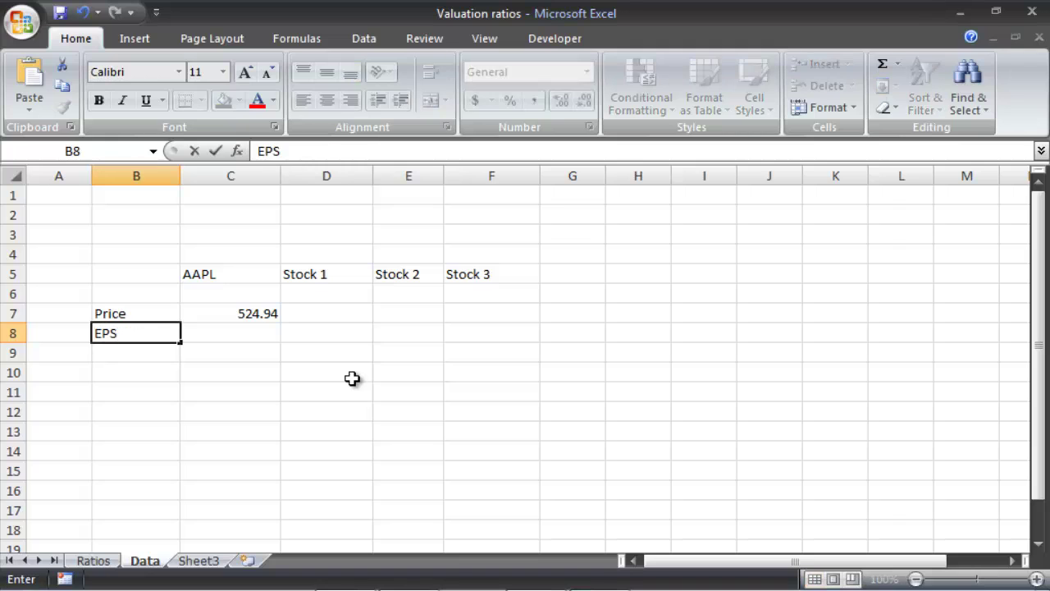
pyautogui.press('Tab')
# Look up Apple's EPS on its Google Finance quote page in Chrome and enter 40.32 in cell C8 of the Excel Data sheet.
pyautogui.click(408, 572)
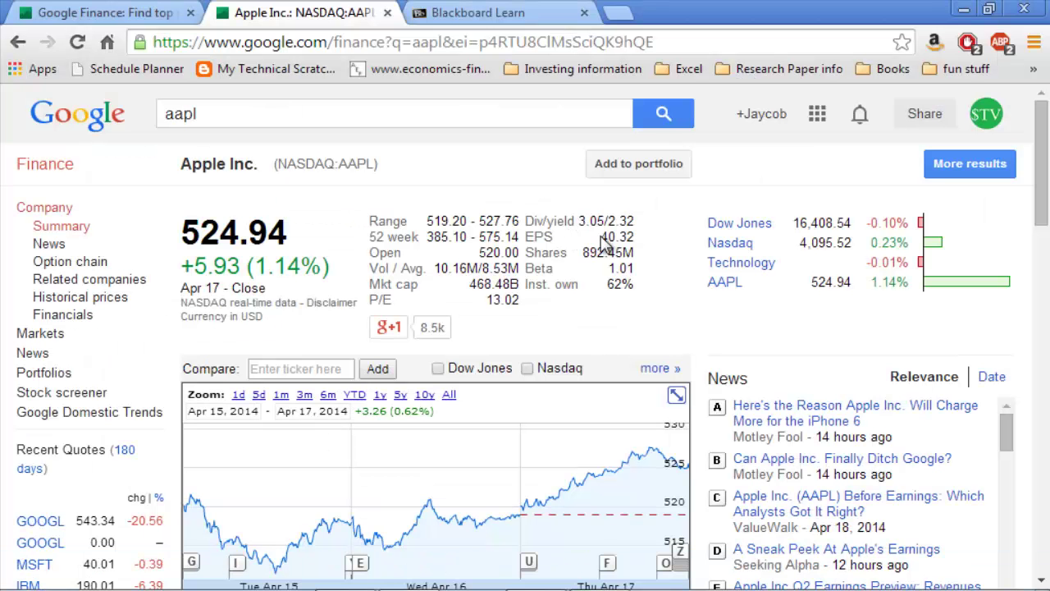
pyautogui.moveTo(603, 239); pyautogui.dragTo(533, 291)
pyautogui.click(491, 333)
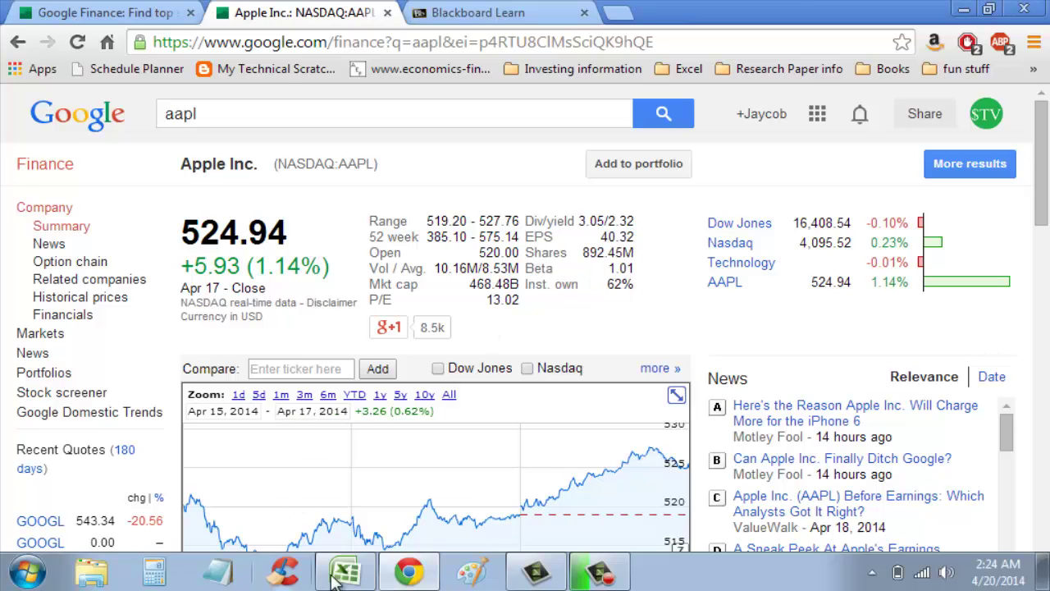
pyautogui.click(344, 576)
pyautogui.write('40.32')
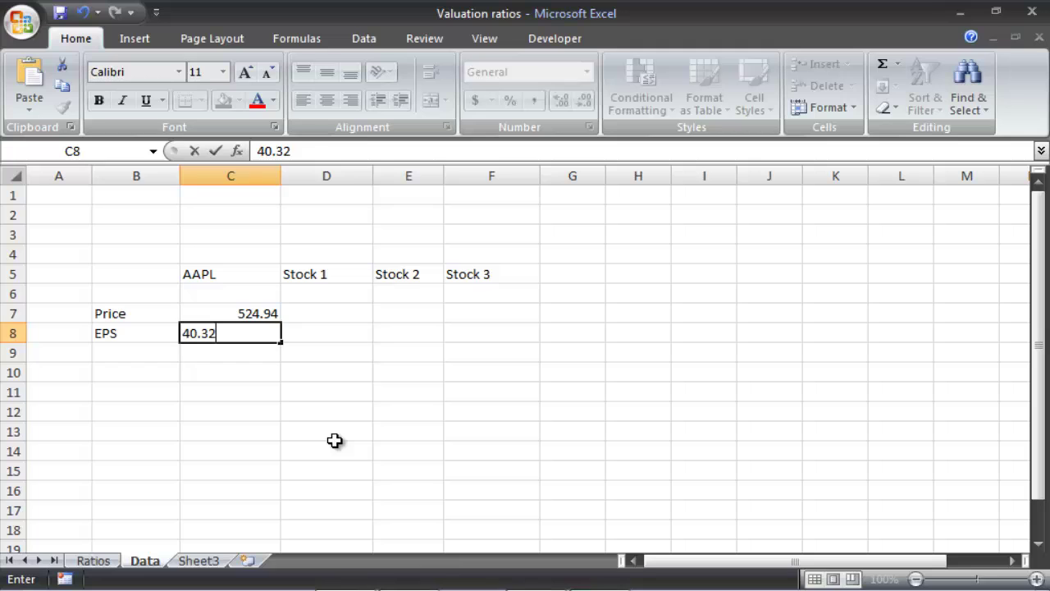
pyautogui.press('Return')
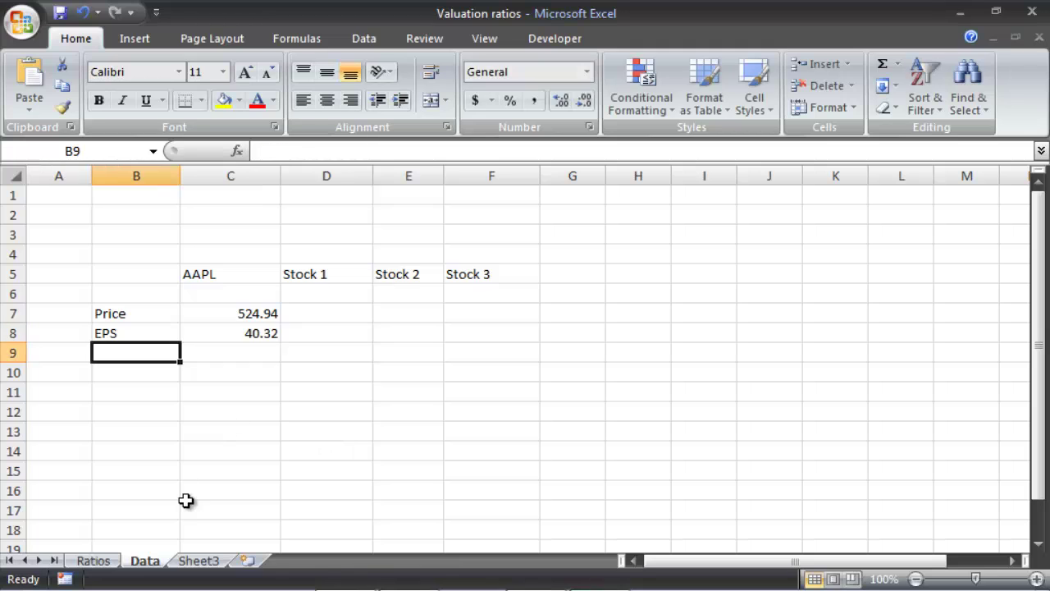
# Calculate AAPL's P/E ratio in cell D8 of the Ratios sheet with the formula =Data!C7/Data!C8.
pyautogui.click(92, 561)
pyautogui.click(311, 336)
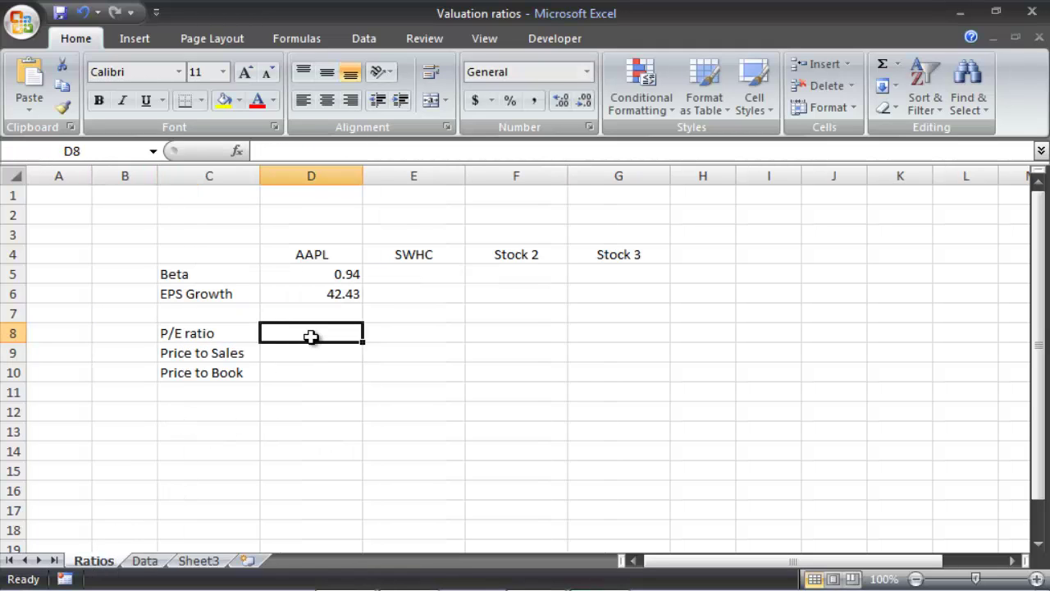
pyautogui.write('=Data!')
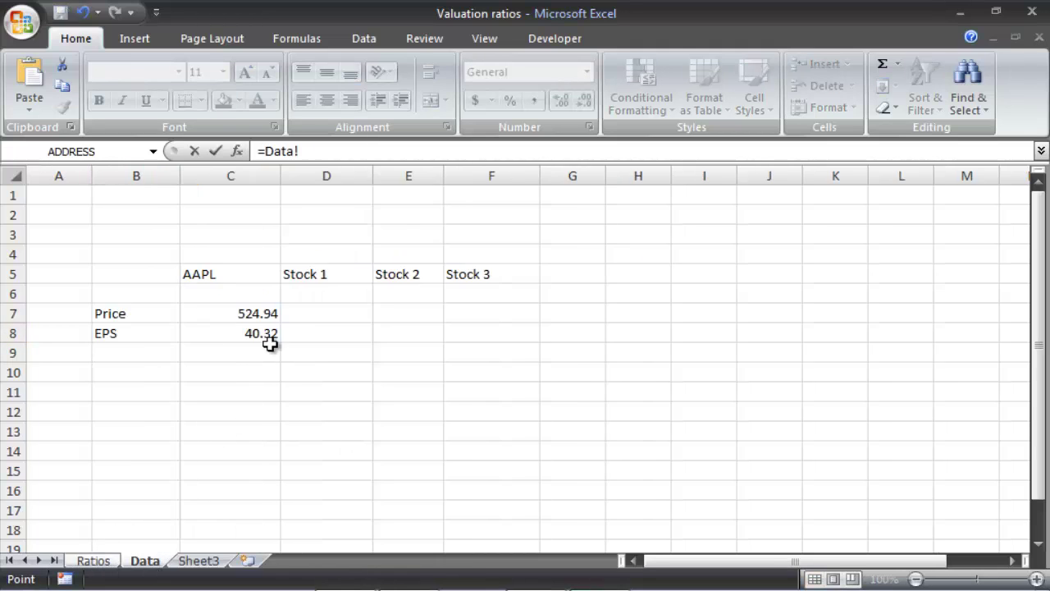
pyautogui.click(260, 309)
pyautogui.write('/')
pyautogui.click(245, 333)
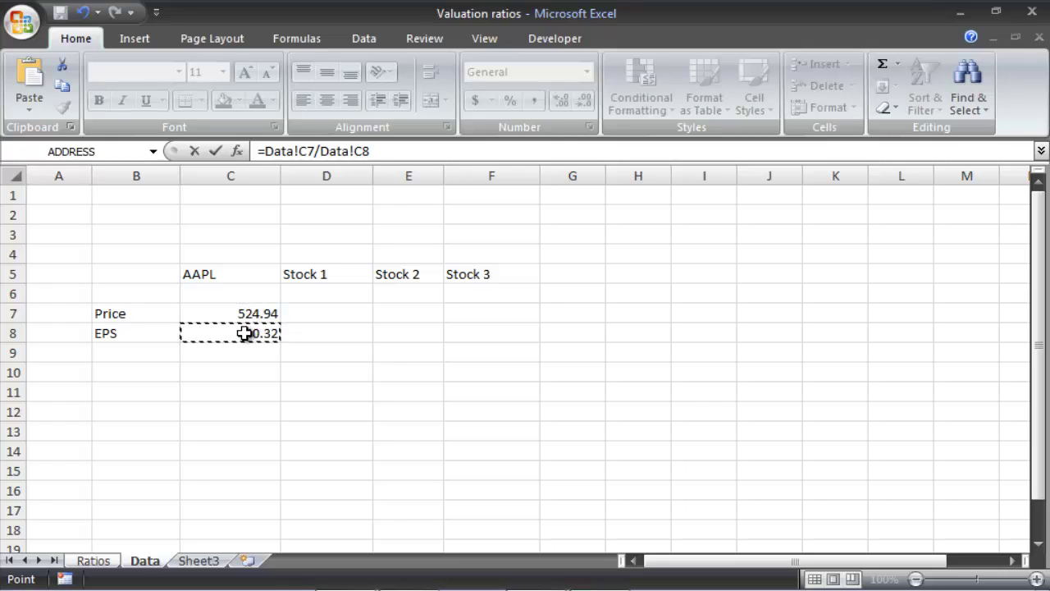
pyautogui.press('Return')
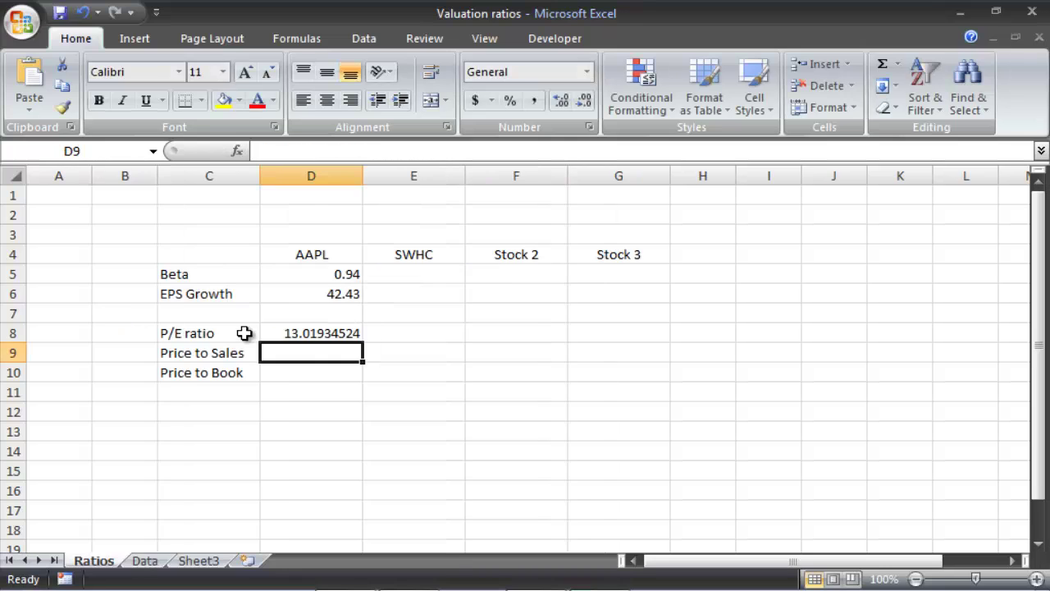
# Compare the P/E ratio in D8 with the P/E on Apple's Google Finance quote page in Chrome and return to Excel.
pyautogui.click(283, 335)
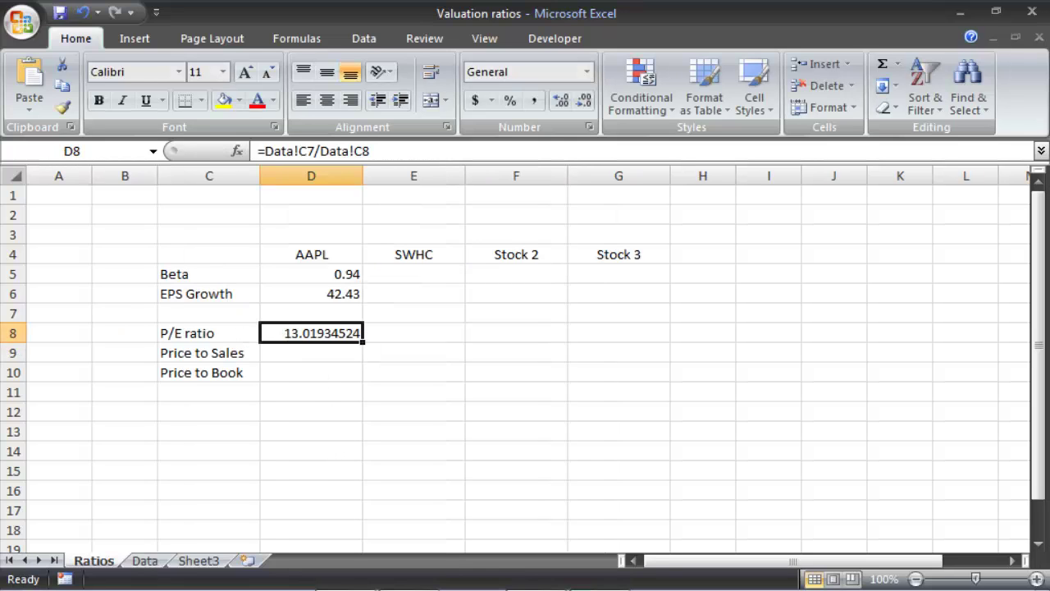
pyautogui.click(390, 572)
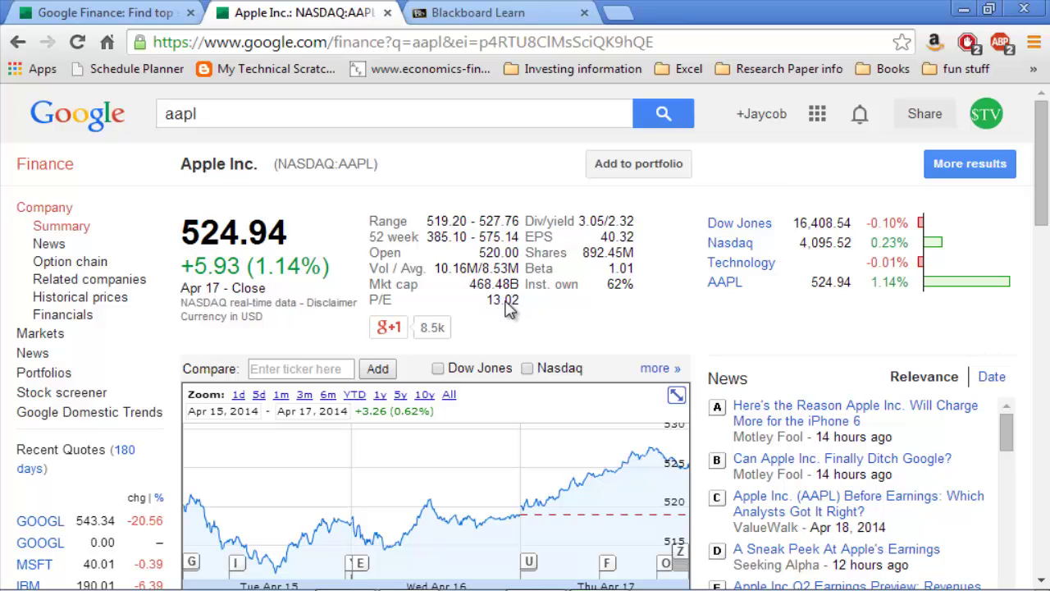
pyautogui.moveTo(393, 578)
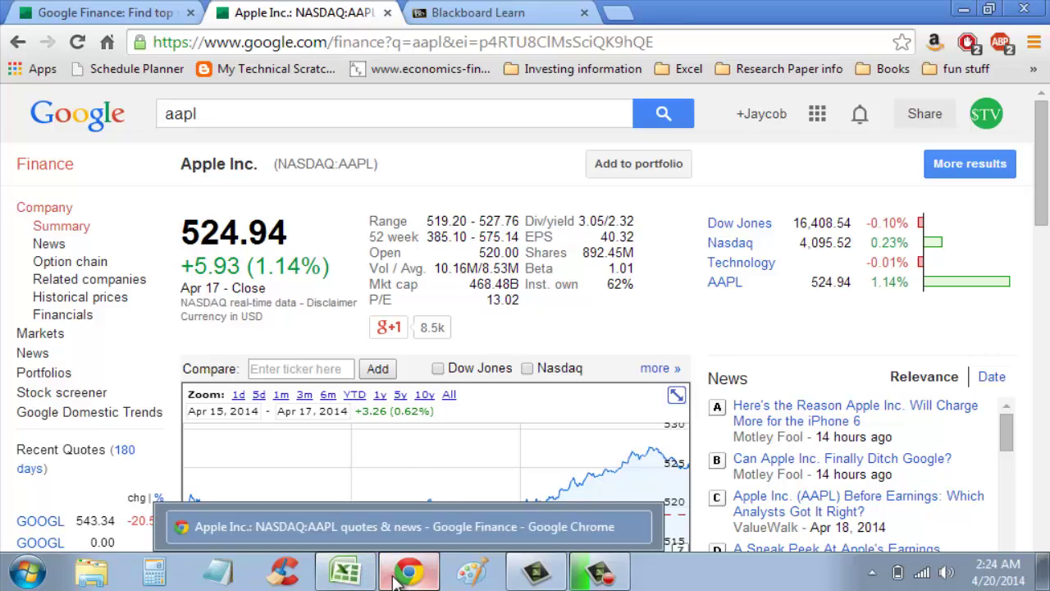
pyautogui.click(344, 572)
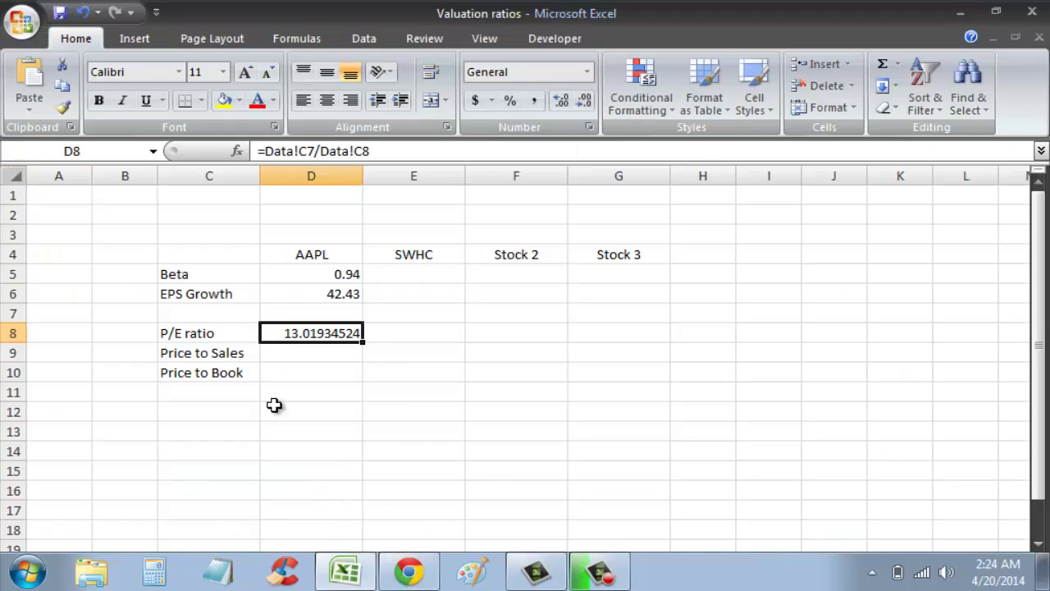
pyautogui.click(266, 361)
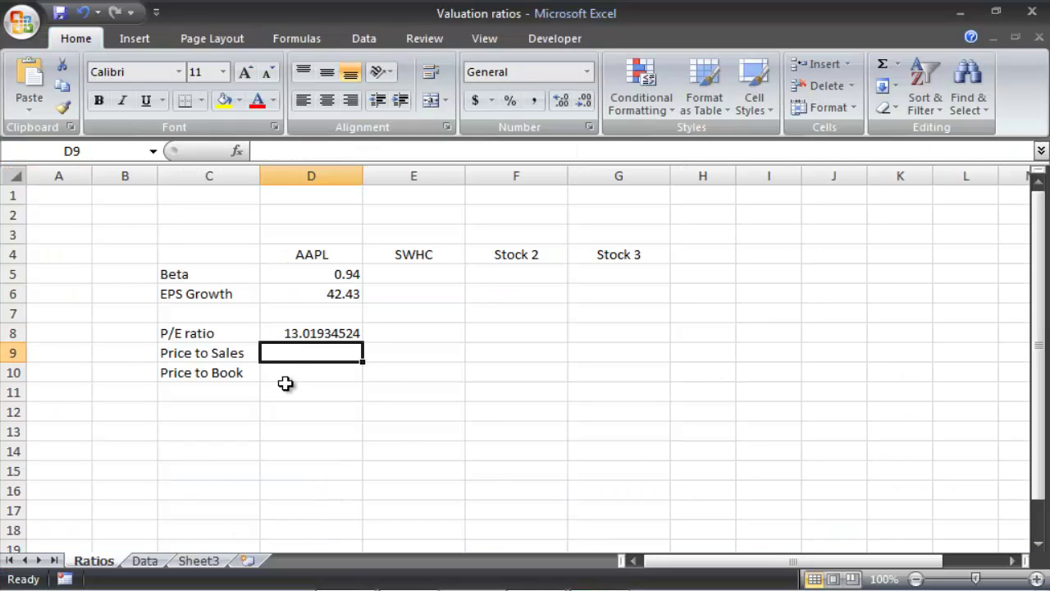
pyautogui.click(286, 375)
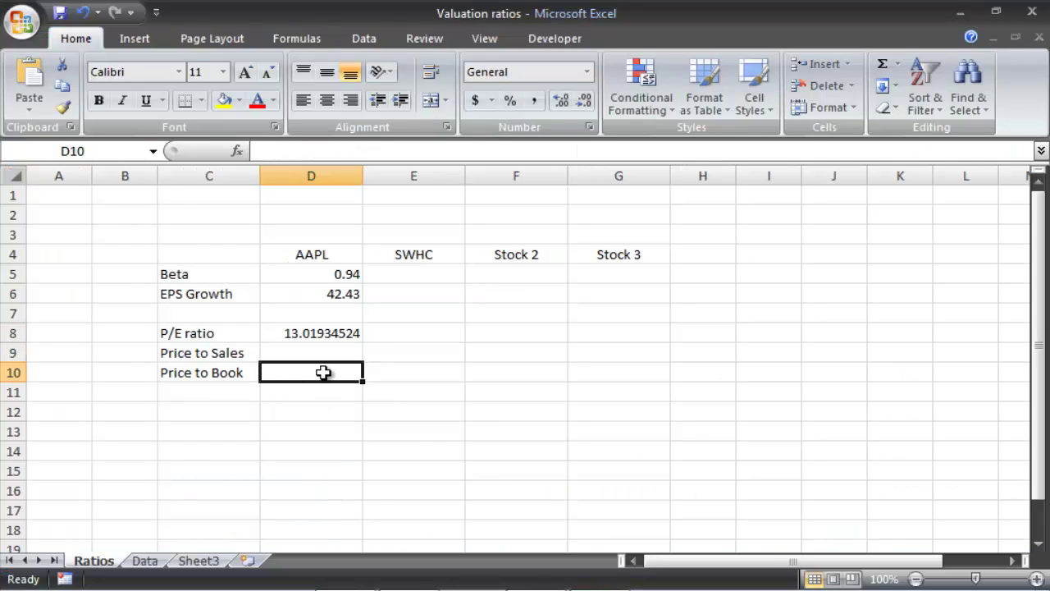
pyautogui.click(315, 353)
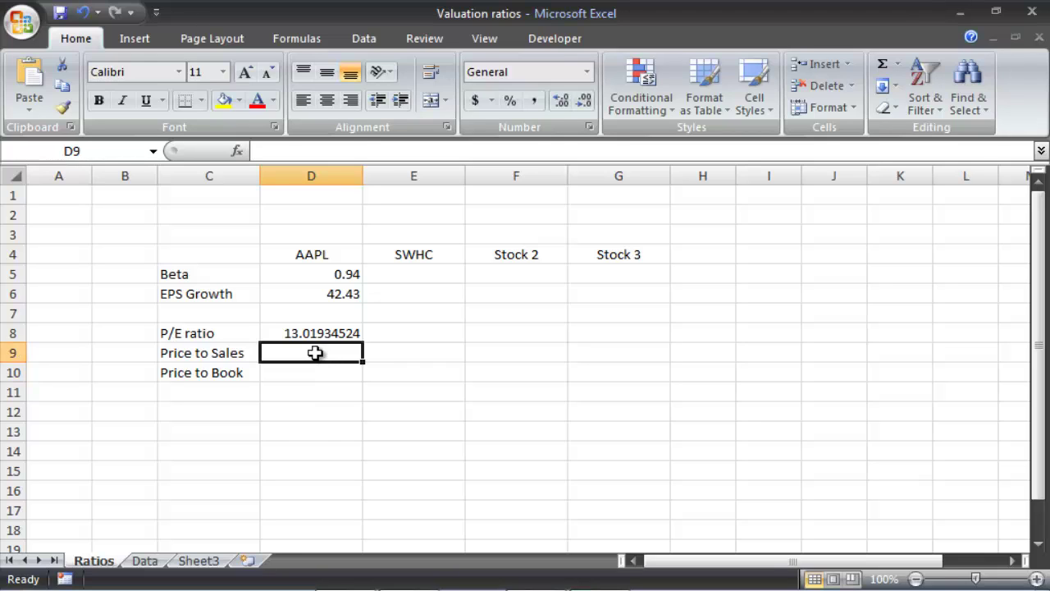
# Label cell B9 on the Data sheet as Revenue, below EPS, for the Price to Sales calculation.
pyautogui.click(394, 392)
pyautogui.click(312, 351)
pyautogui.click(145, 561)
pyautogui.click(247, 313)
pyautogui.click(160, 356)
pyautogui.write('Revenue')
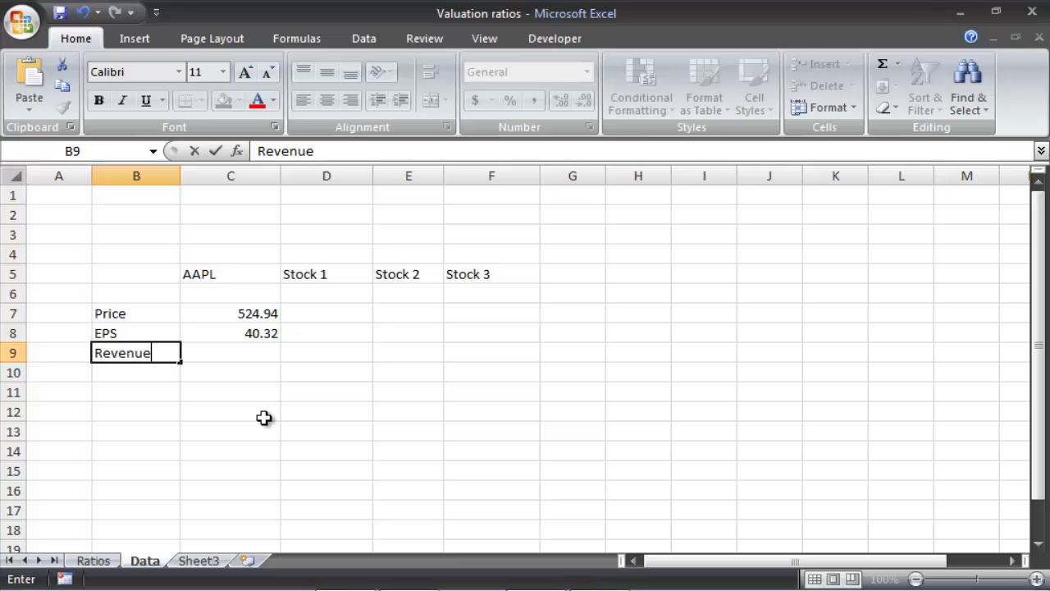
pyautogui.press('Tab')
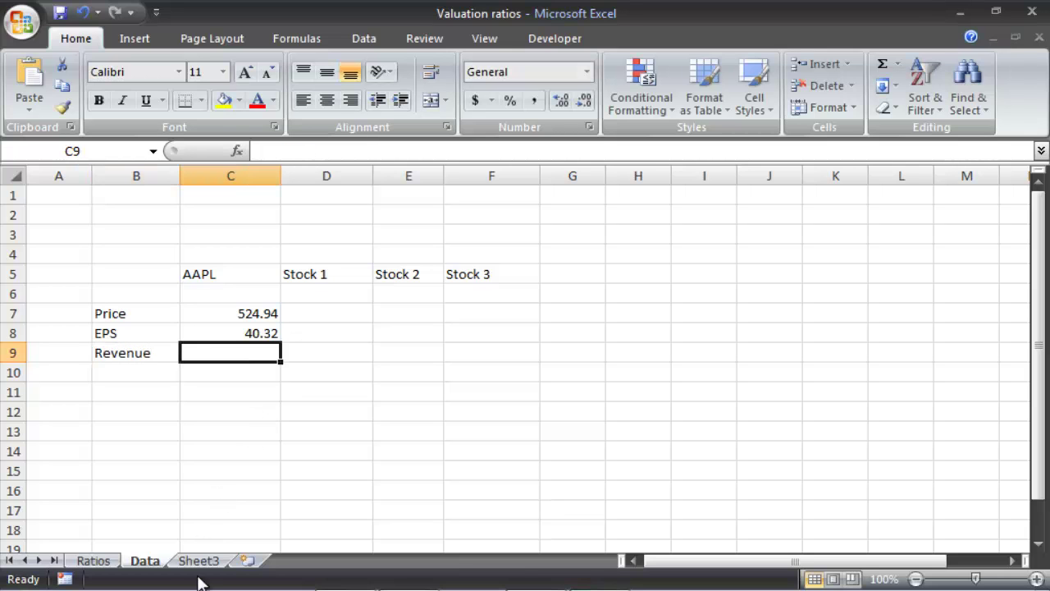
pyautogui.moveTo(339, 577)
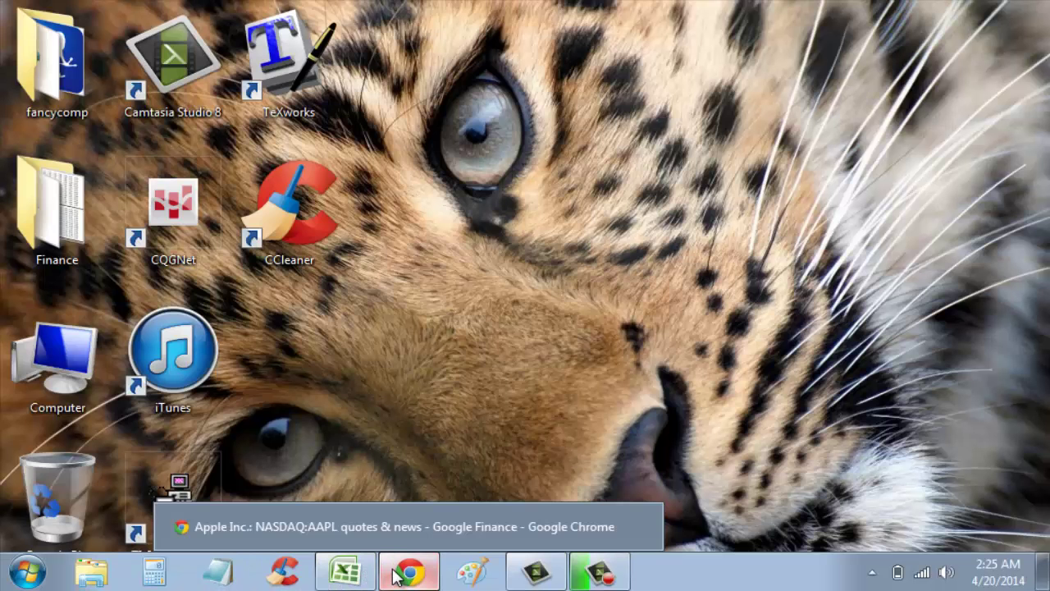
pyautogui.click(398, 576)
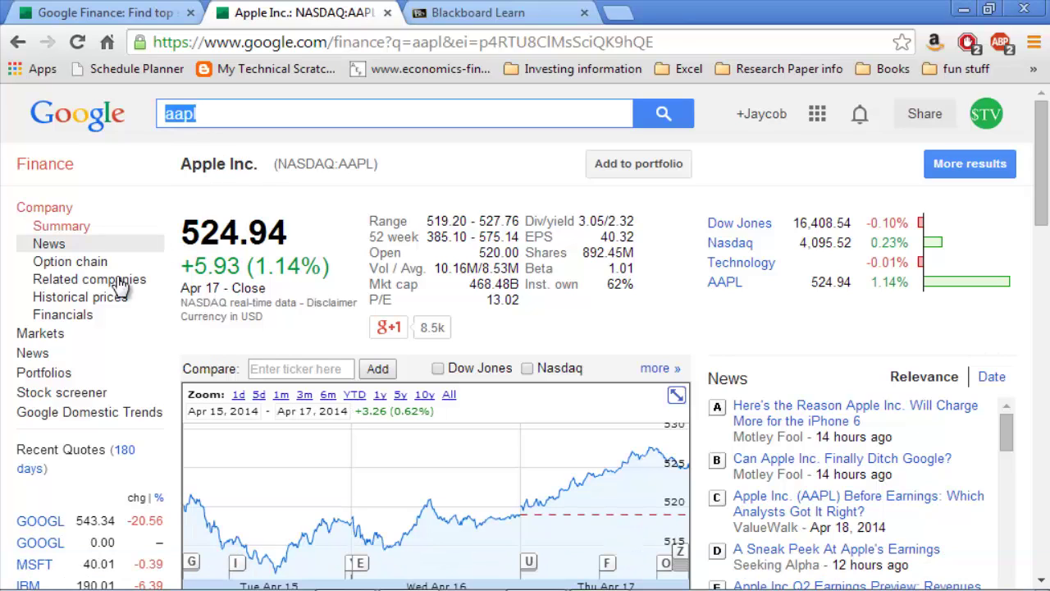
pyautogui.click(77, 319)
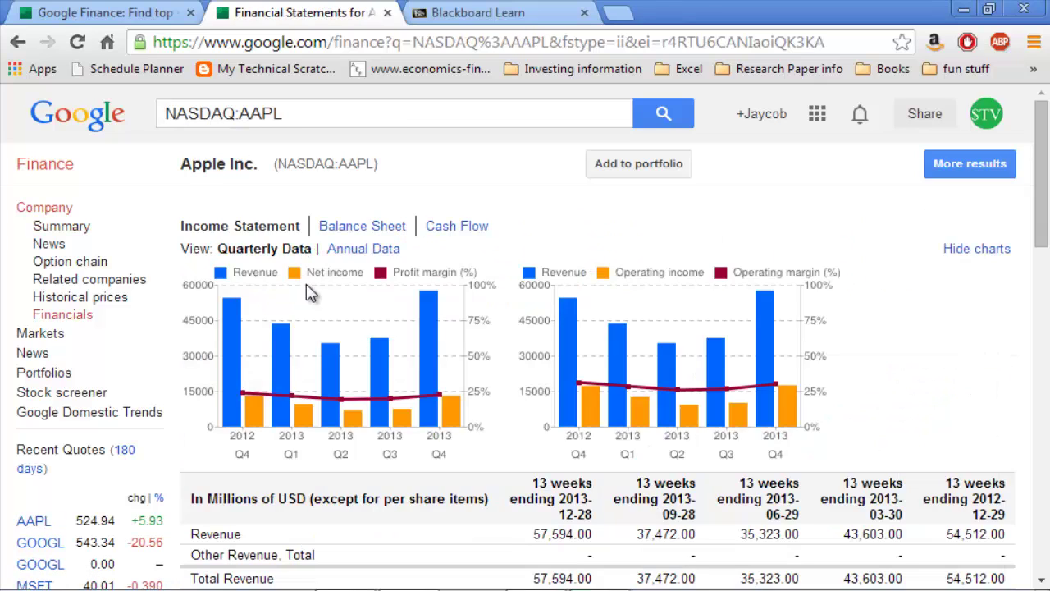
pyautogui.click(359, 253)
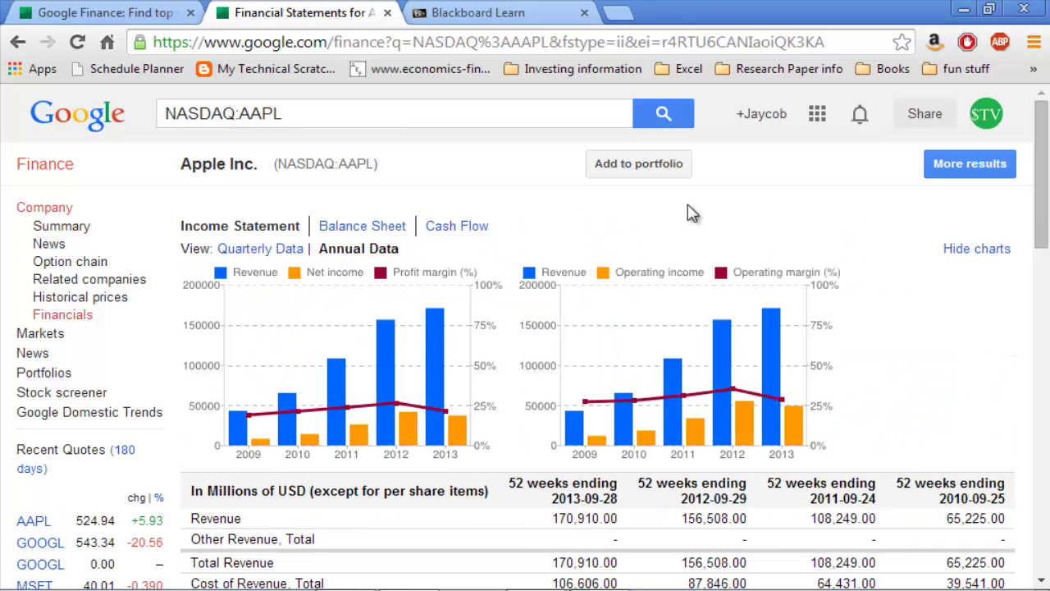
pyautogui.moveTo(1044, 187); pyautogui.dragTo(1044, 217)
pyautogui.moveTo(555, 411); pyautogui.dragTo(622, 416)
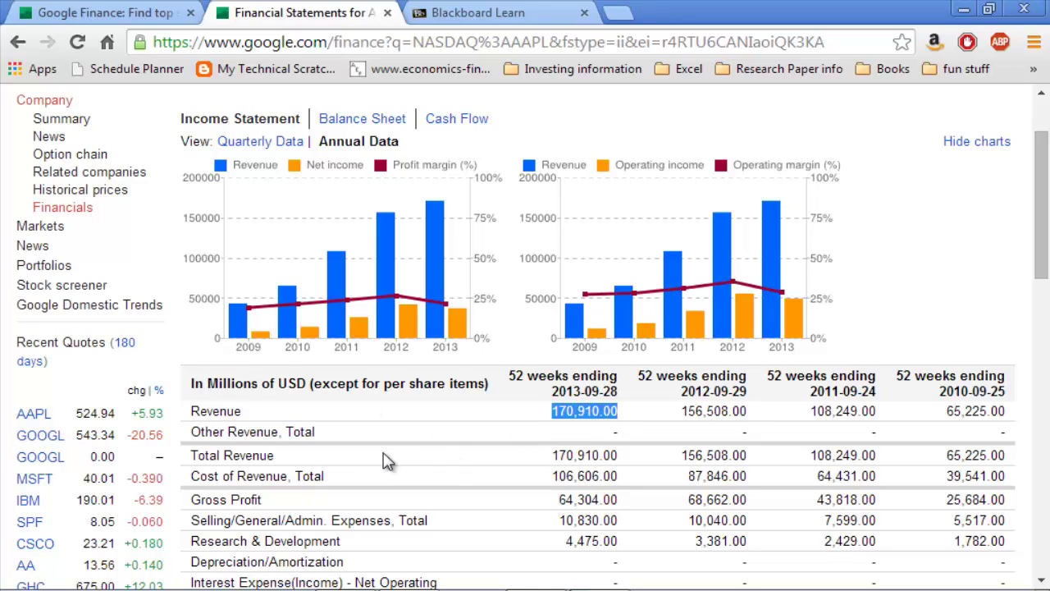
pyautogui.click(345, 572)
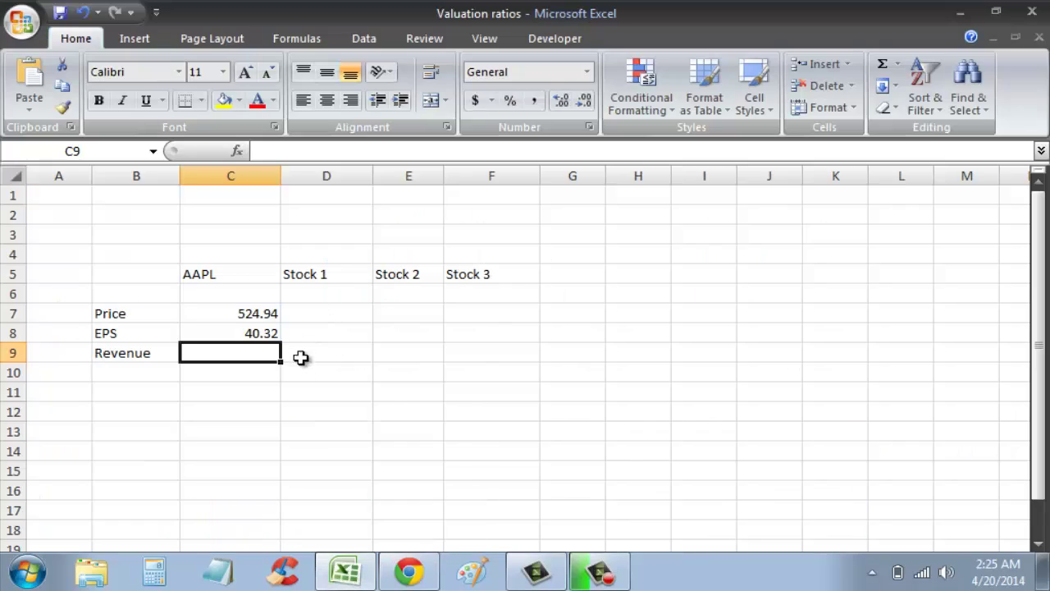
pyautogui.write('1709100000')
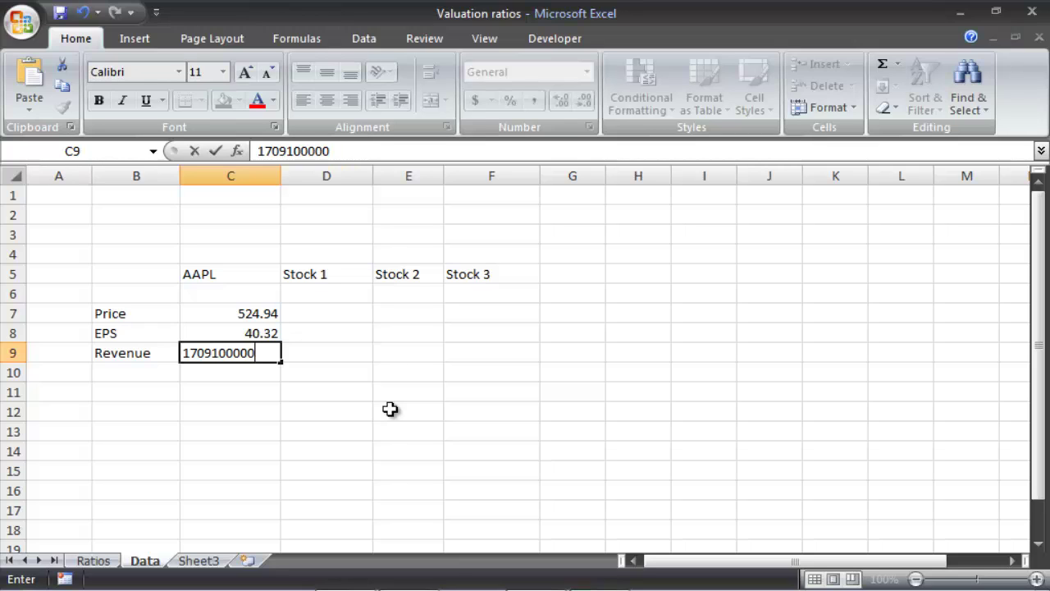
pyautogui.press('Return')
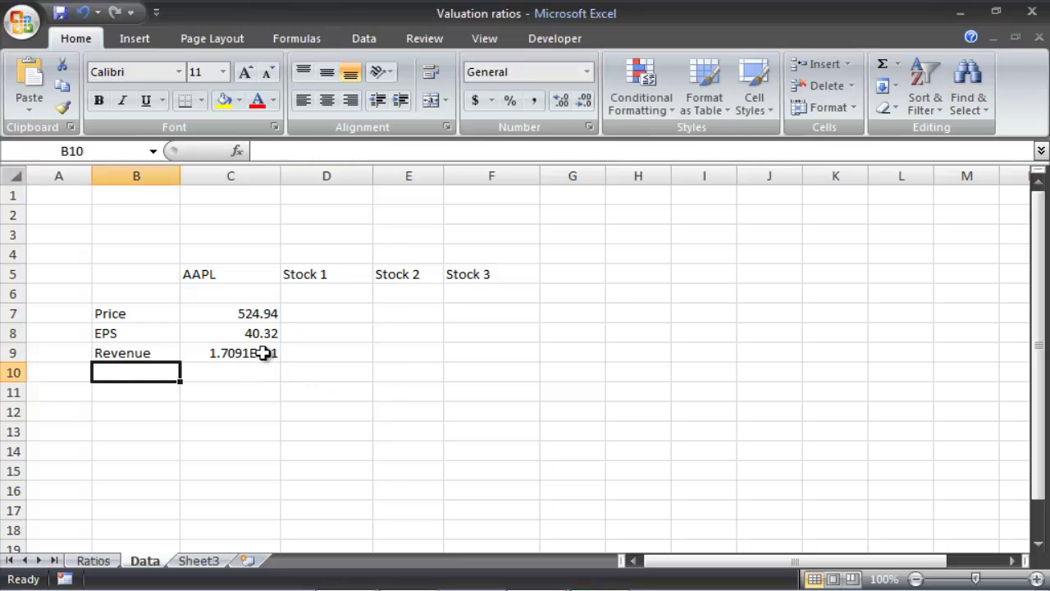
# Apply the comma number format to the revenue in cell C9 and auto-fit the width of column C.
pyautogui.click(267, 359)
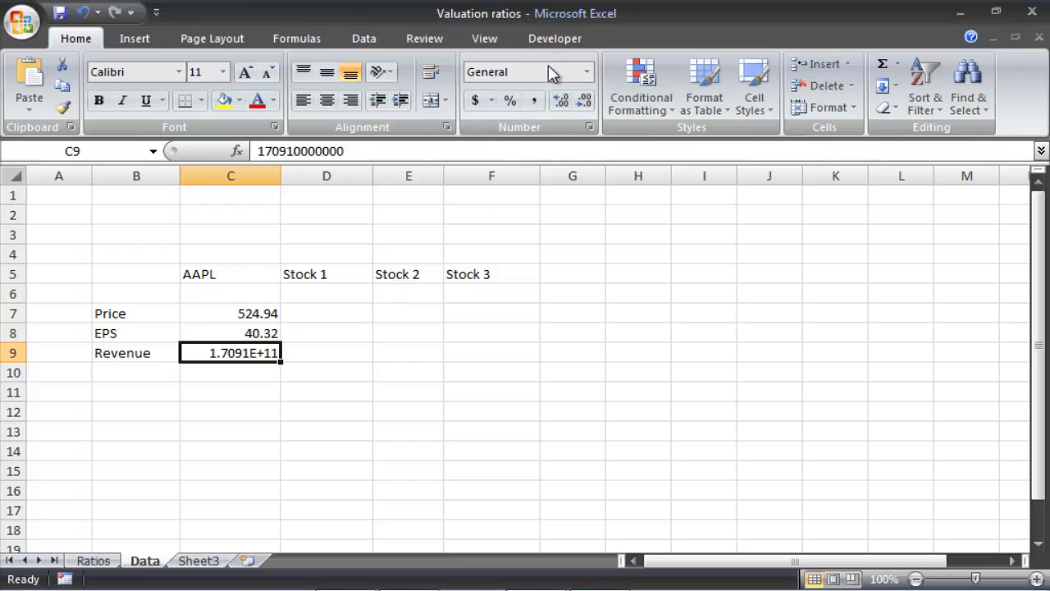
pyautogui.click(536, 100)
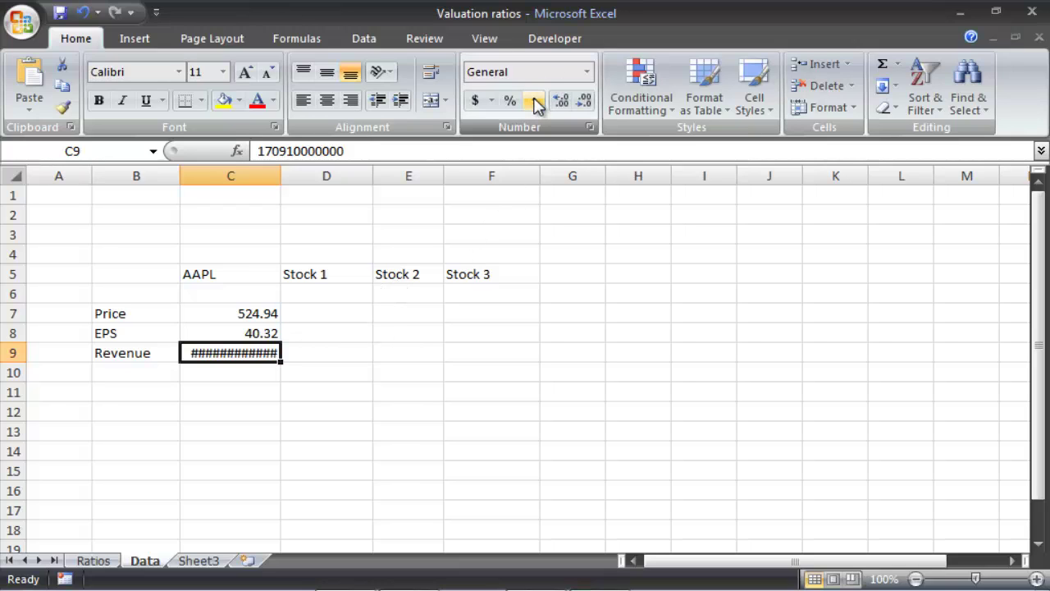
pyautogui.doubleClick(282, 172)
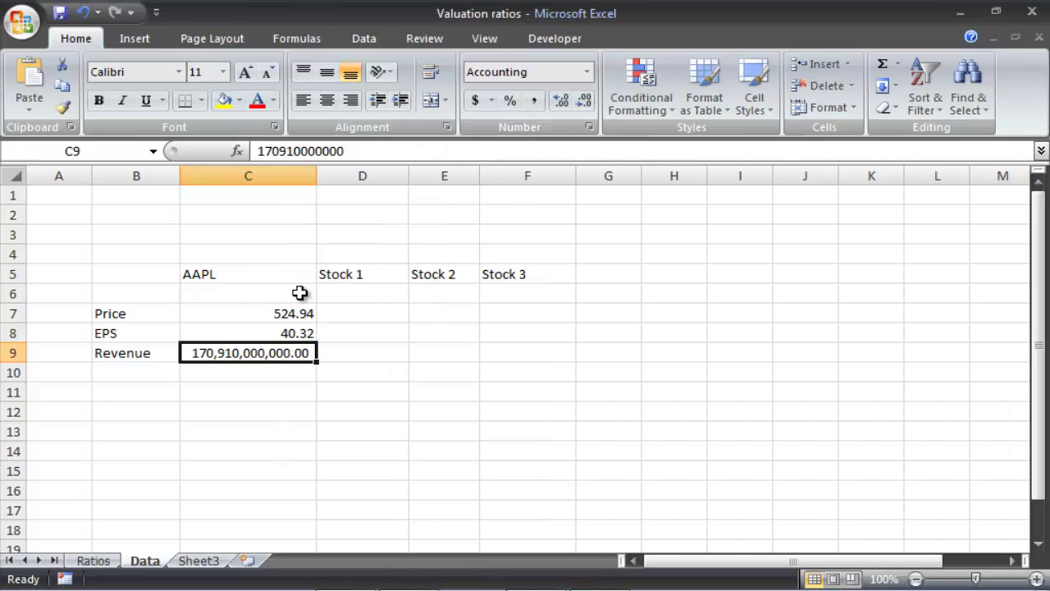
pyautogui.click(348, 371)
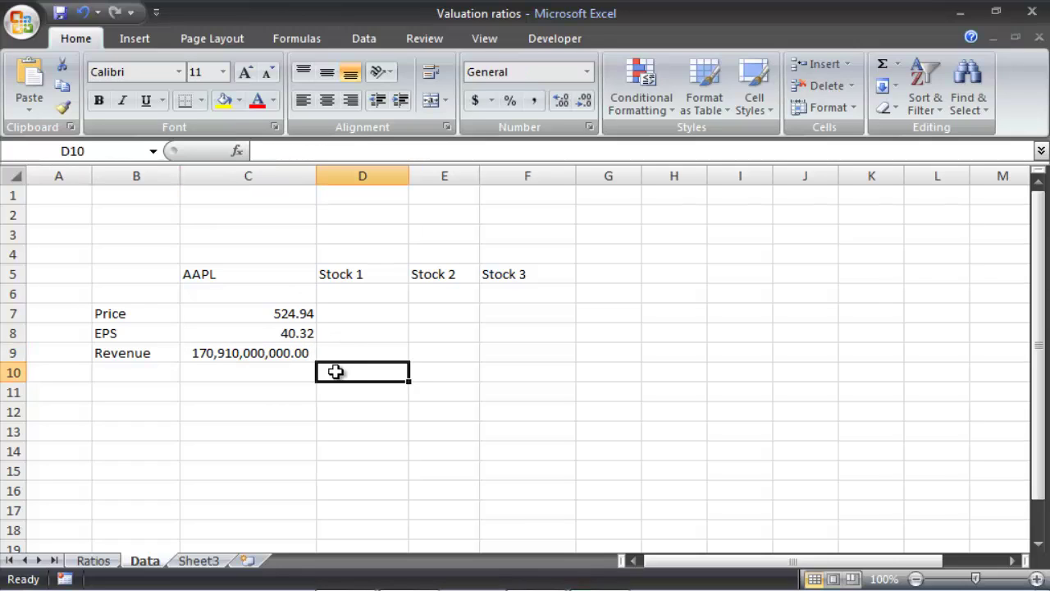
pyautogui.click(265, 374)
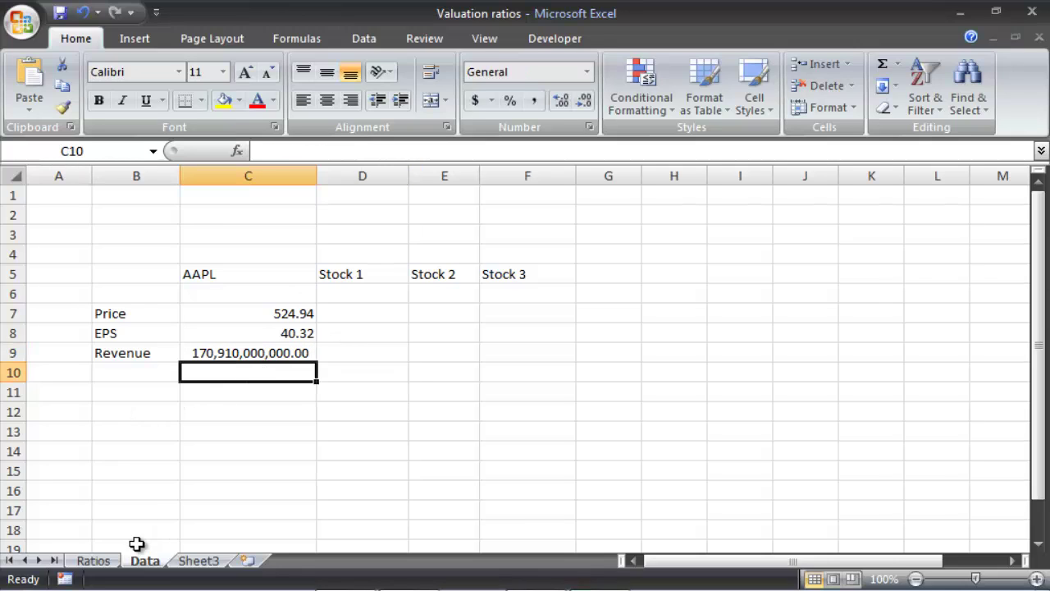
# Review the unfilled Price to Sales and Price to Book cells and the comparison stock columns on the Ratios sheet.
pyautogui.click(93, 560)
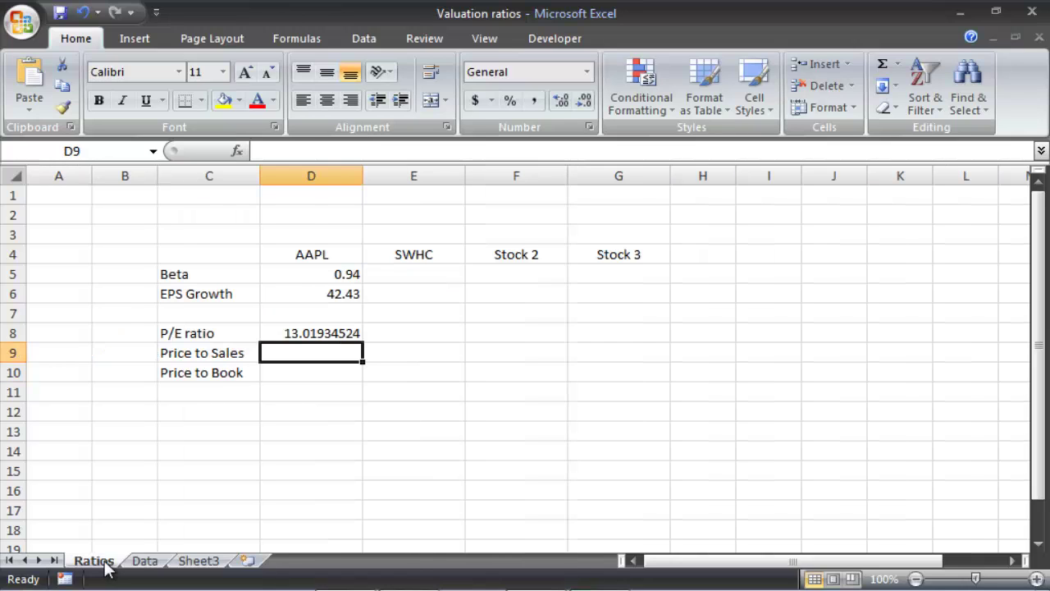
pyautogui.click(283, 379)
pyautogui.click(289, 359)
pyautogui.click(292, 364)
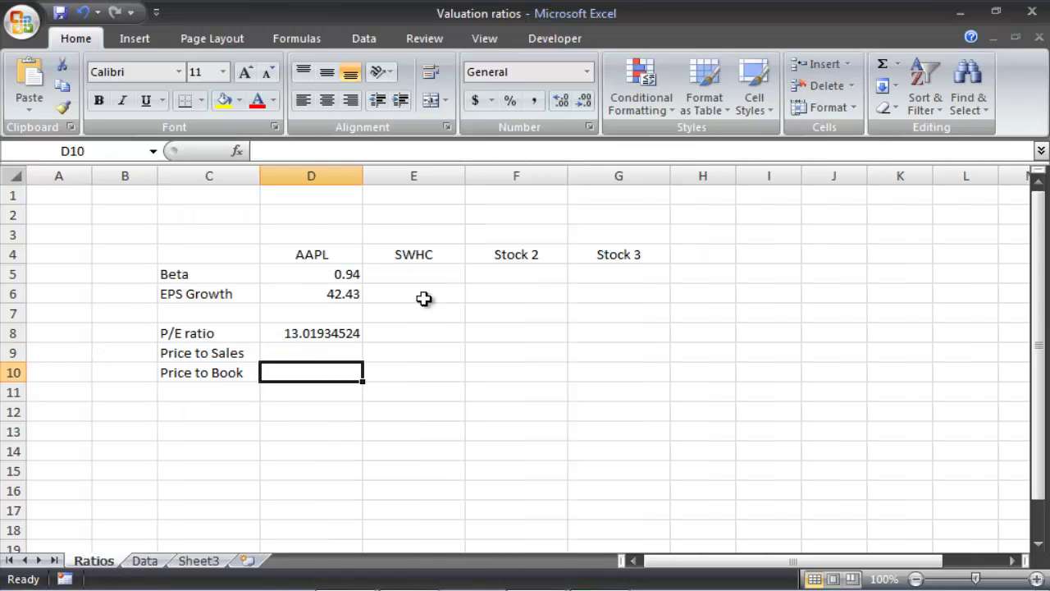
pyautogui.click(421, 274)
pyautogui.click(544, 359)
pyautogui.moveTo(544, 359); pyautogui.dragTo(623, 373)
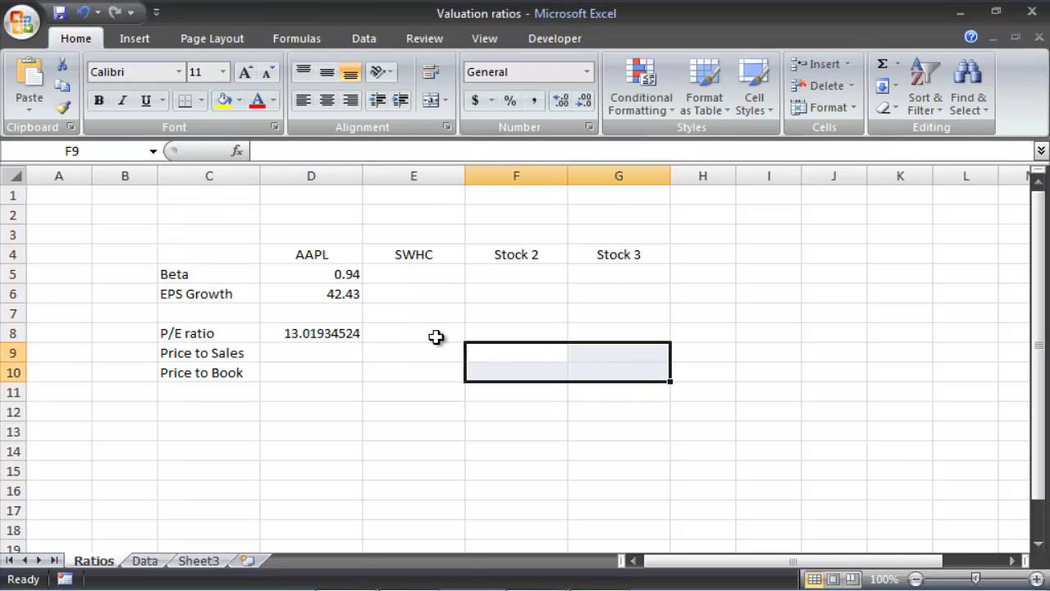
pyautogui.click(435, 335)
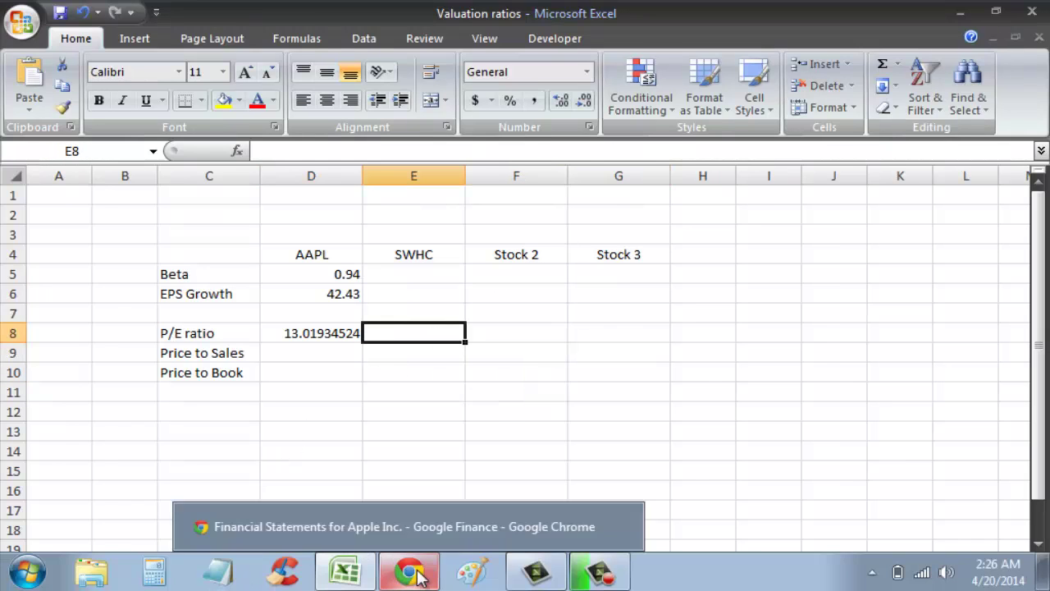
# Switch to Blackboard in Chrome and review the Stock Project - Part 2 ratios, comparable-stock criteria and spreadsheet requirements, down to the Stock Project 2 - Drop Box.
pyautogui.click(410, 572)
pyautogui.click(484, 11)
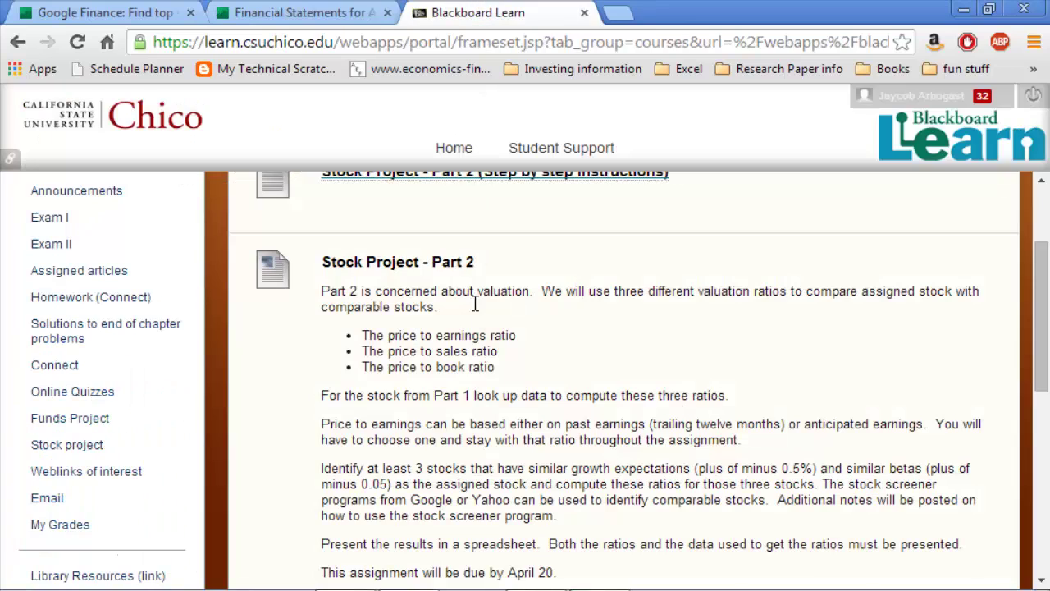
pyautogui.moveTo(1040, 311); pyautogui.dragTo(1040, 323)
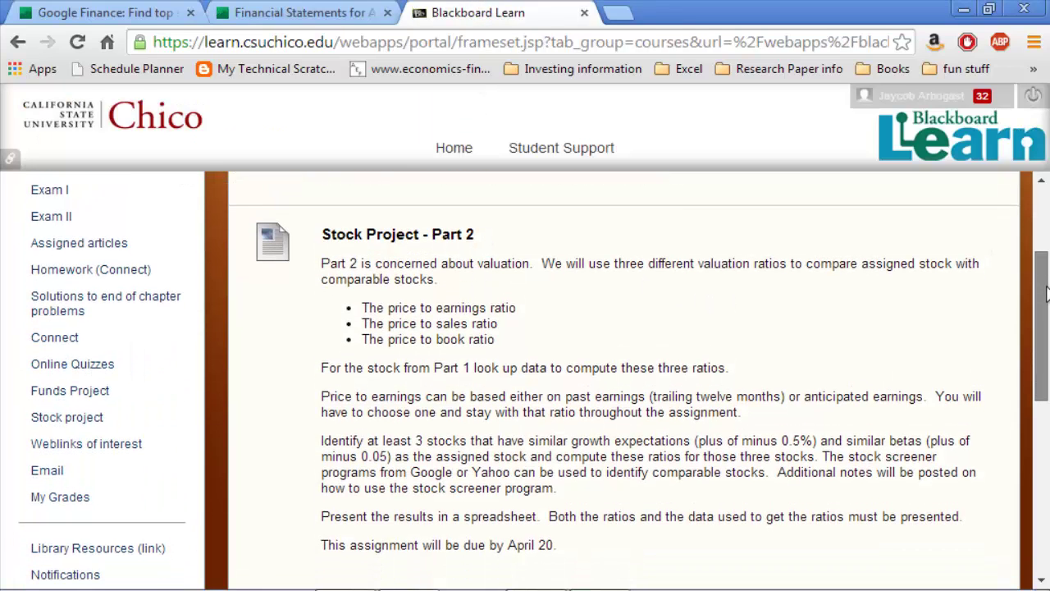
pyautogui.moveTo(424, 298); pyautogui.dragTo(499, 307)
pyautogui.moveTo(375, 314); pyautogui.dragTo(451, 338)
pyautogui.click(413, 351)
pyautogui.click(453, 340)
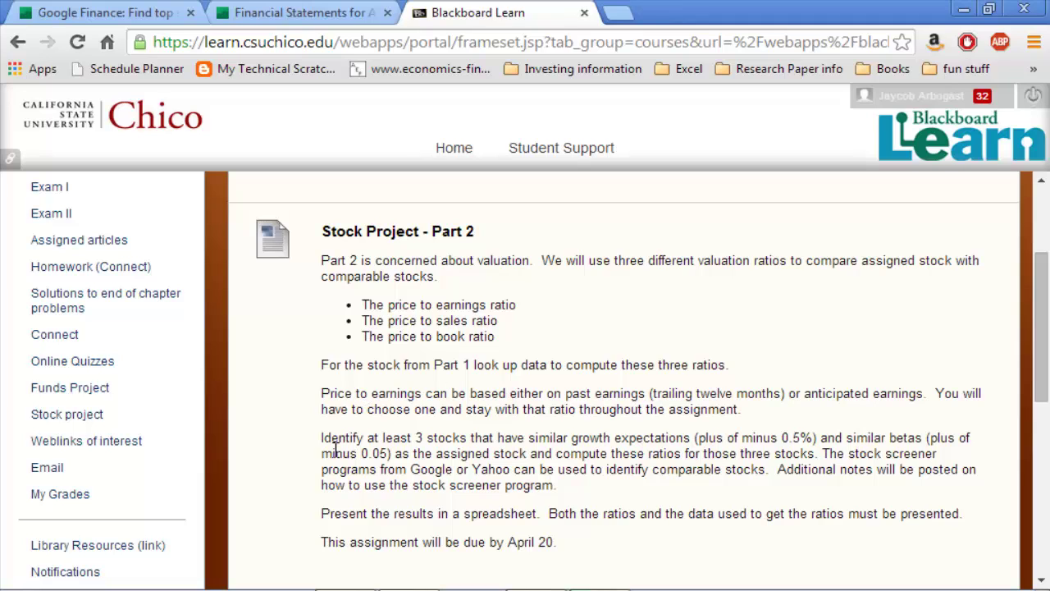
pyautogui.moveTo(322, 444); pyautogui.dragTo(743, 444)
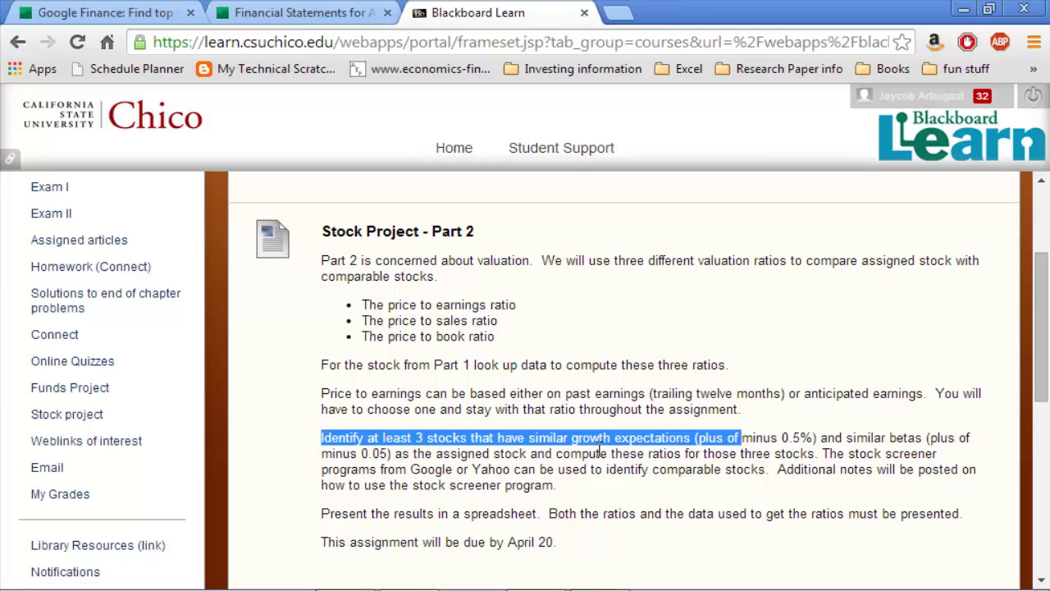
pyautogui.moveTo(387, 472); pyautogui.dragTo(487, 476)
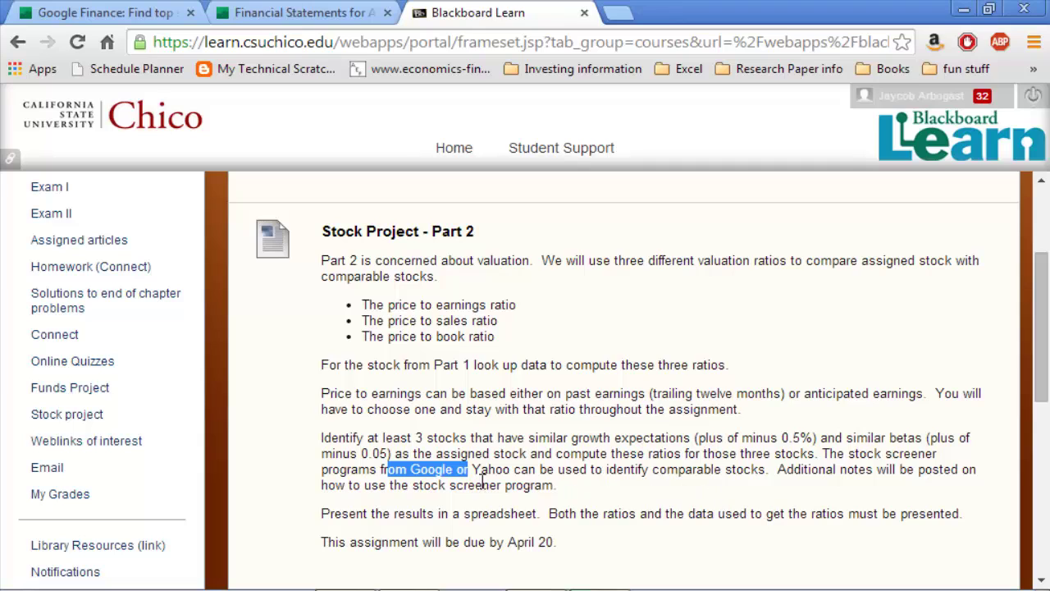
pyautogui.moveTo(439, 512); pyautogui.dragTo(521, 513)
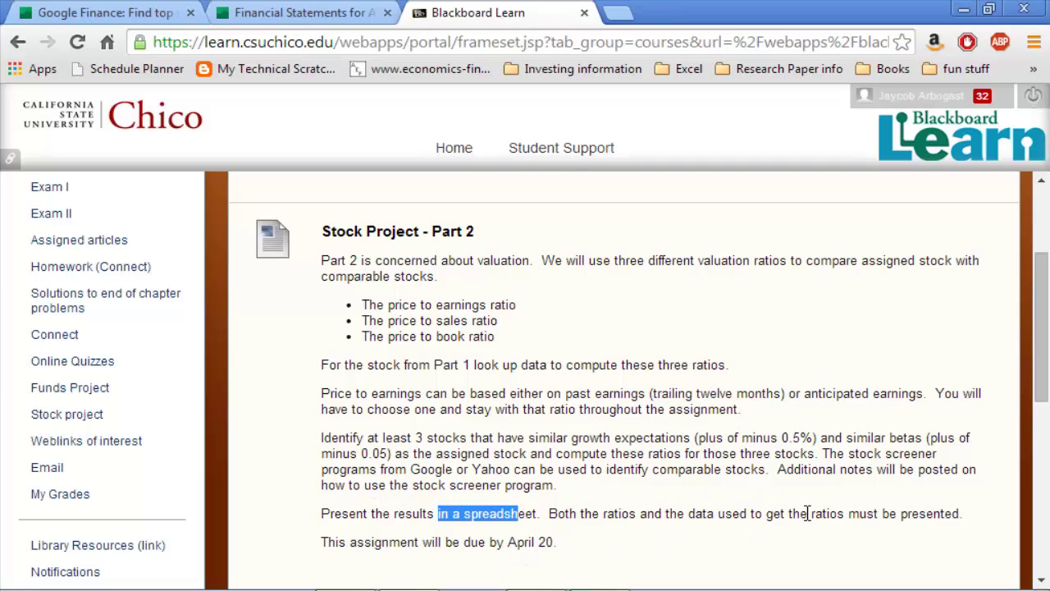
pyautogui.moveTo(1043, 343); pyautogui.dragTo(1042, 551)
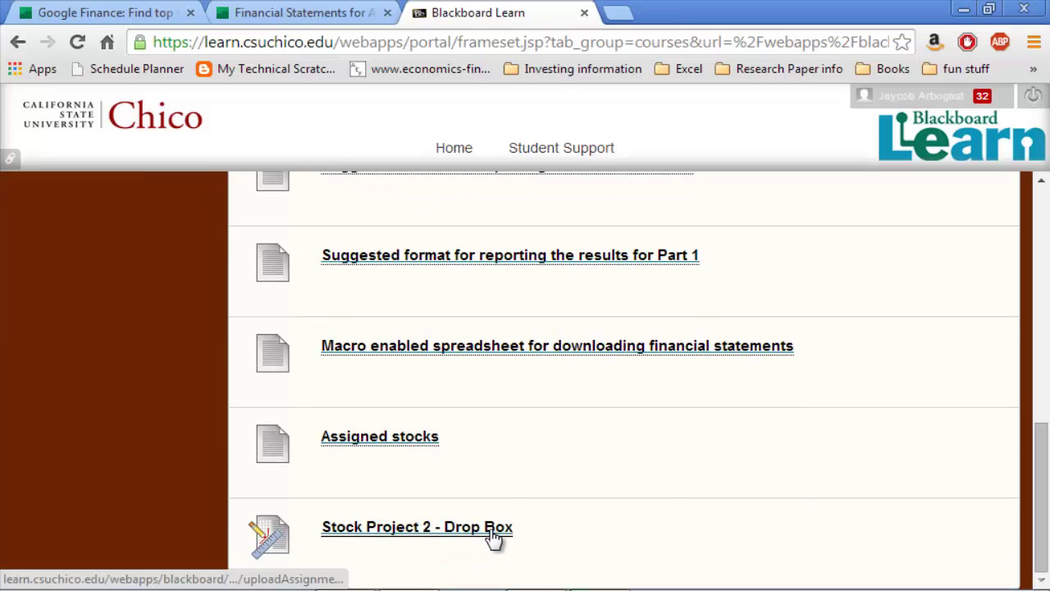